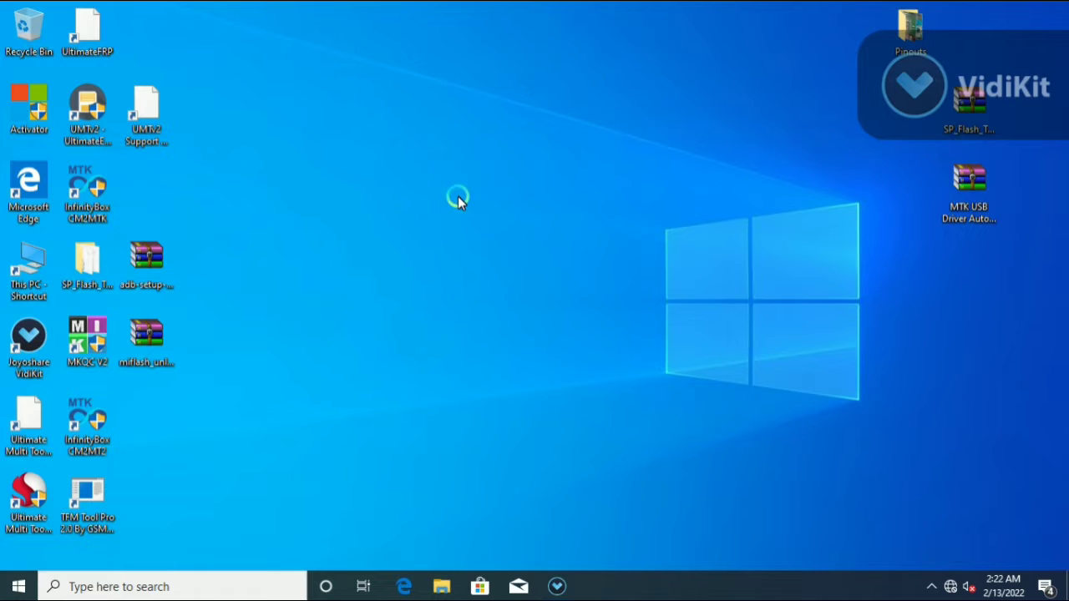
- Refresh the Windows desktop four times in a row
right_click(414, 102)
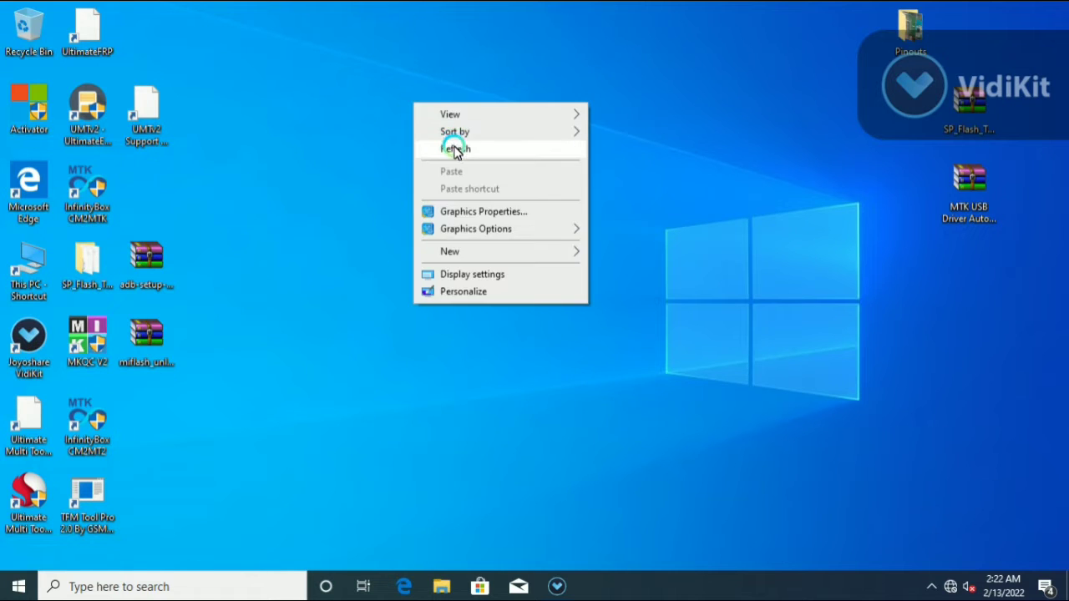
left_click(455, 152)
right_click(431, 107)
left_click(456, 163)
right_click(458, 109)
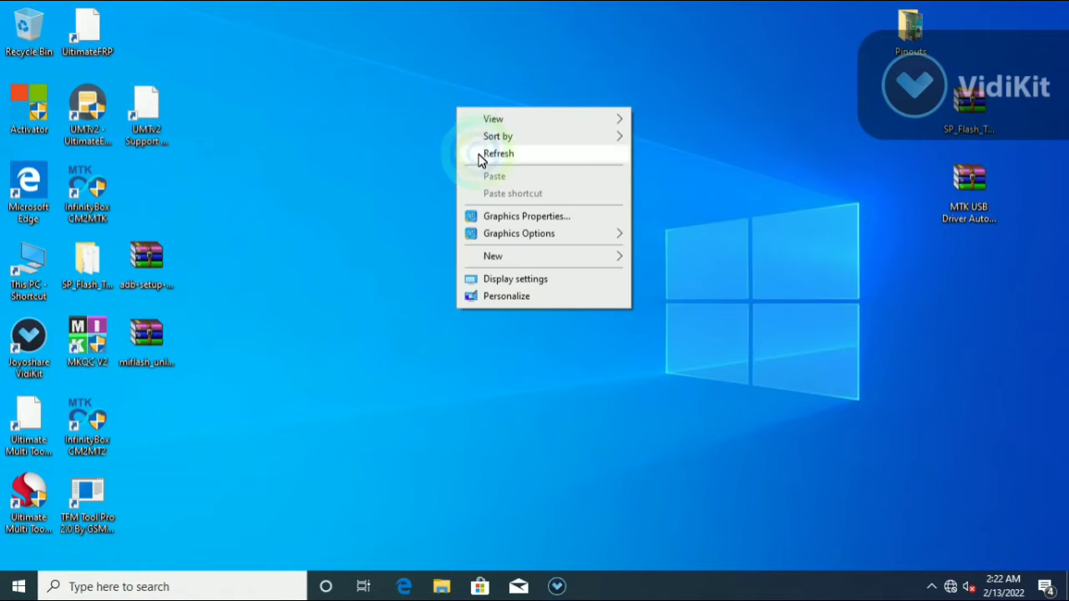
left_click(479, 158)
right_click(444, 128)
left_click(472, 174)
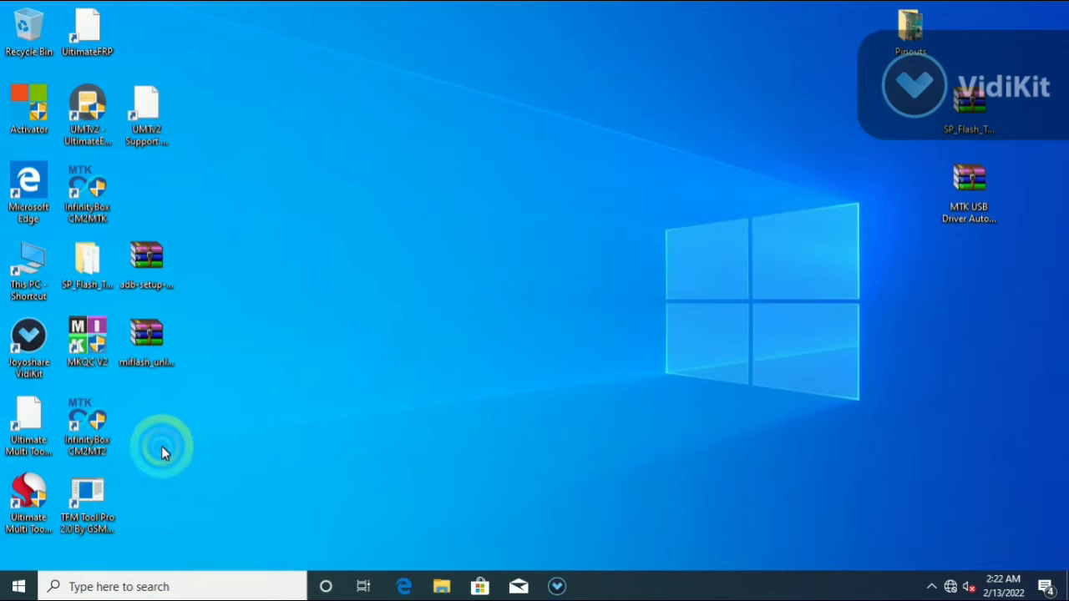
- View the Start menu's apps and tiles, dismiss it, and refresh the desktop
left_click(19, 587)
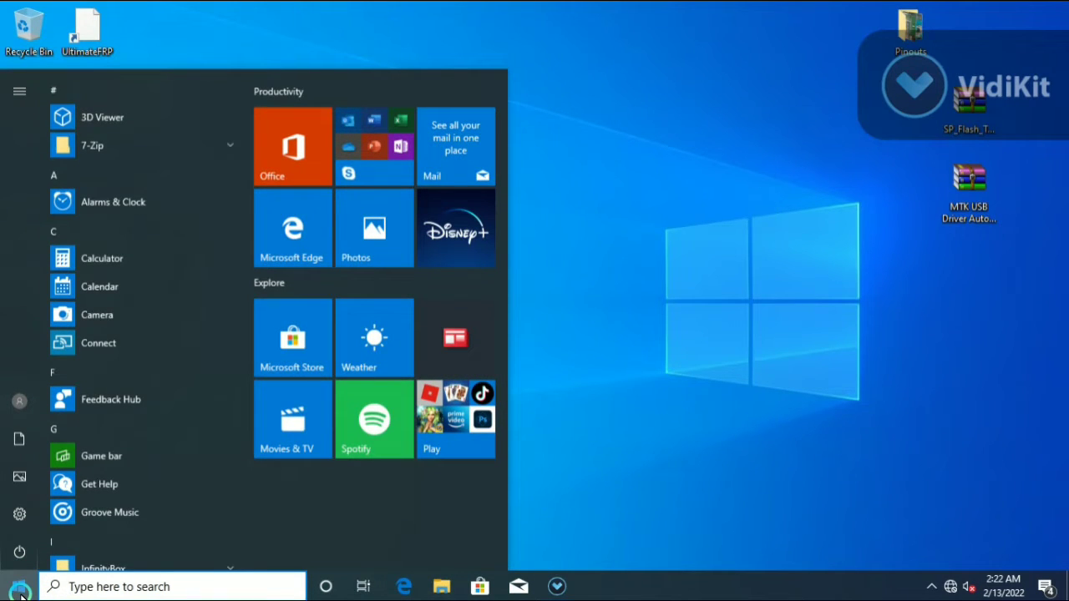
mouse_move(30, 528)
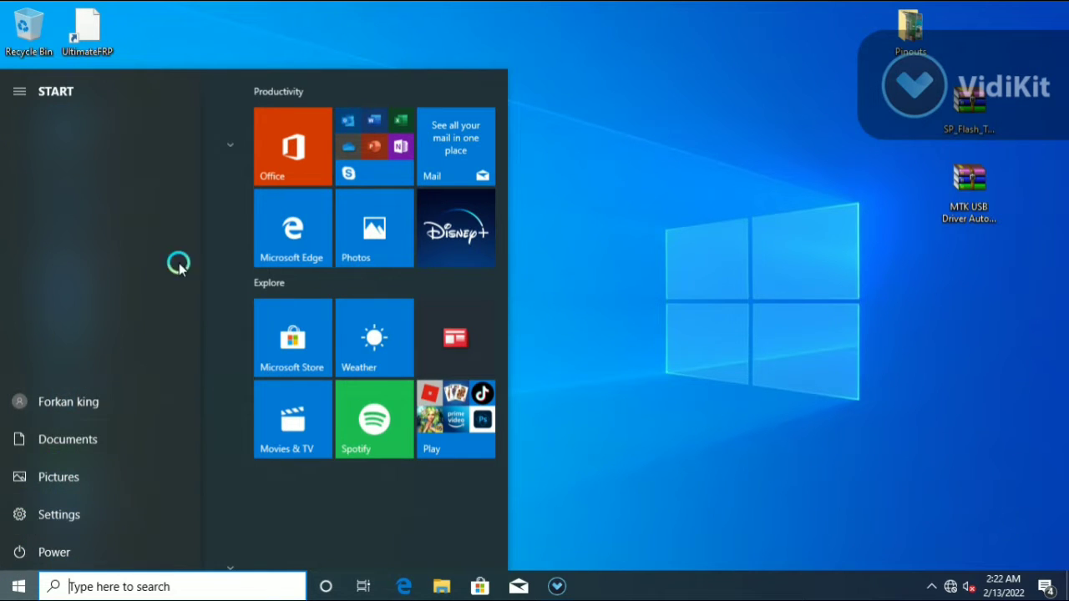
left_click(711, 172)
right_click(711, 172)
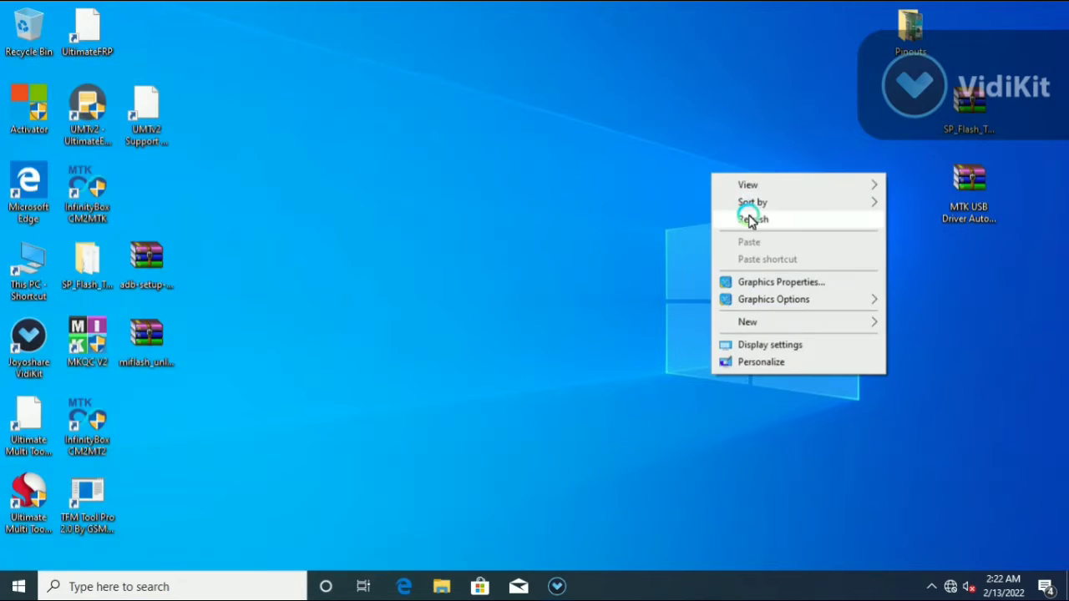
left_click(749, 215)
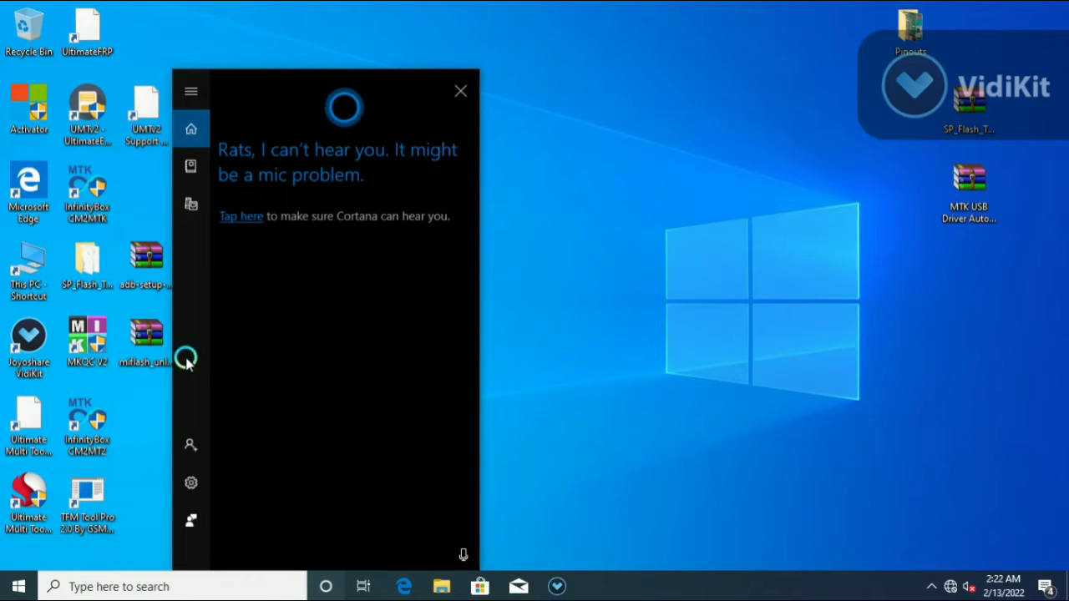
- Close the Cortana panel and refresh the desktop
left_click(457, 92)
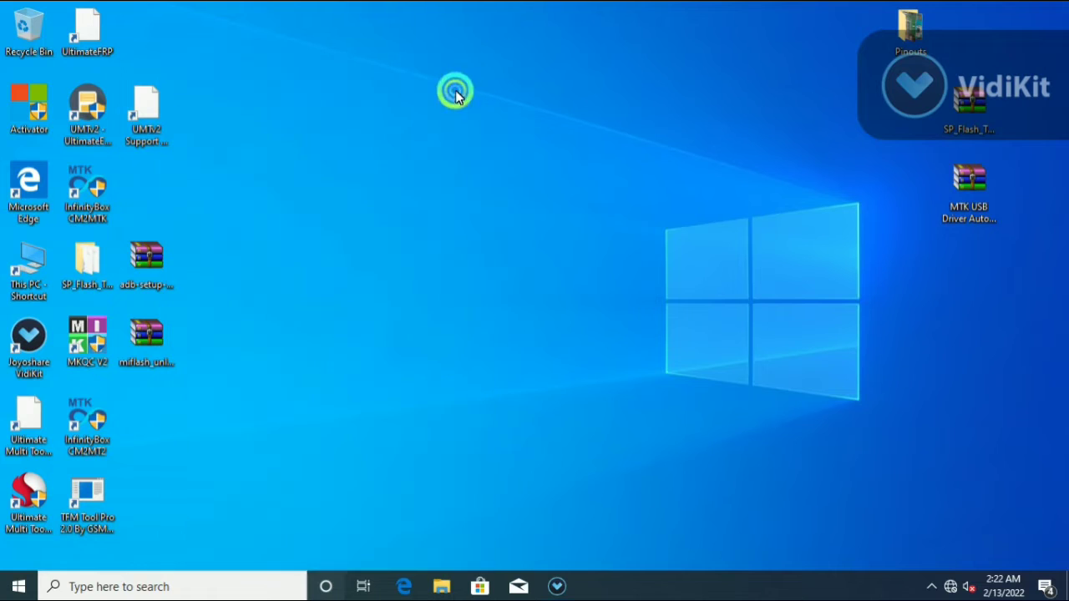
right_click(369, 588)
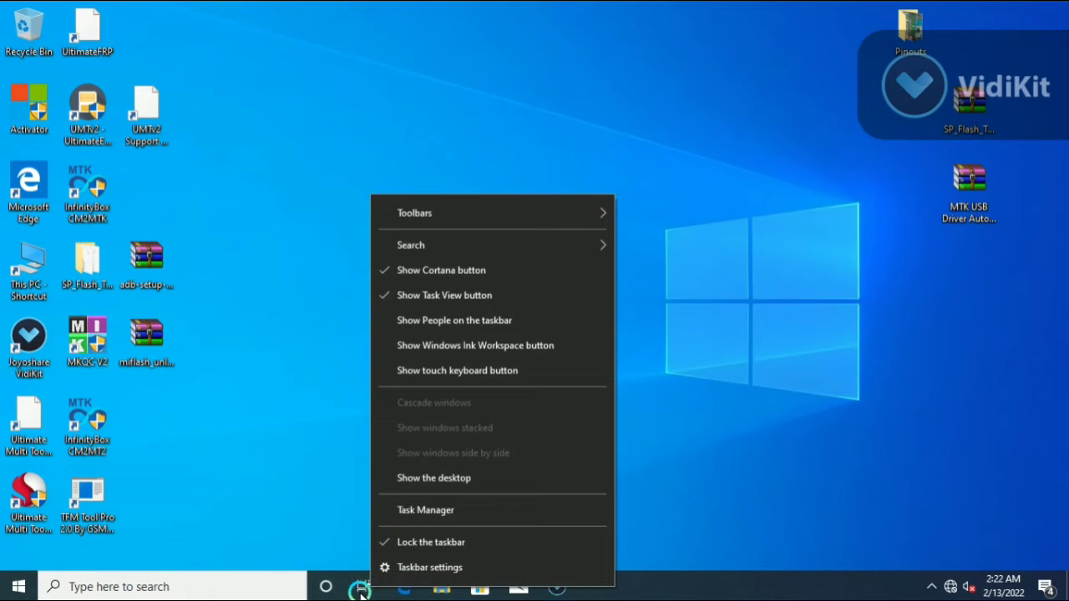
right_click(338, 413)
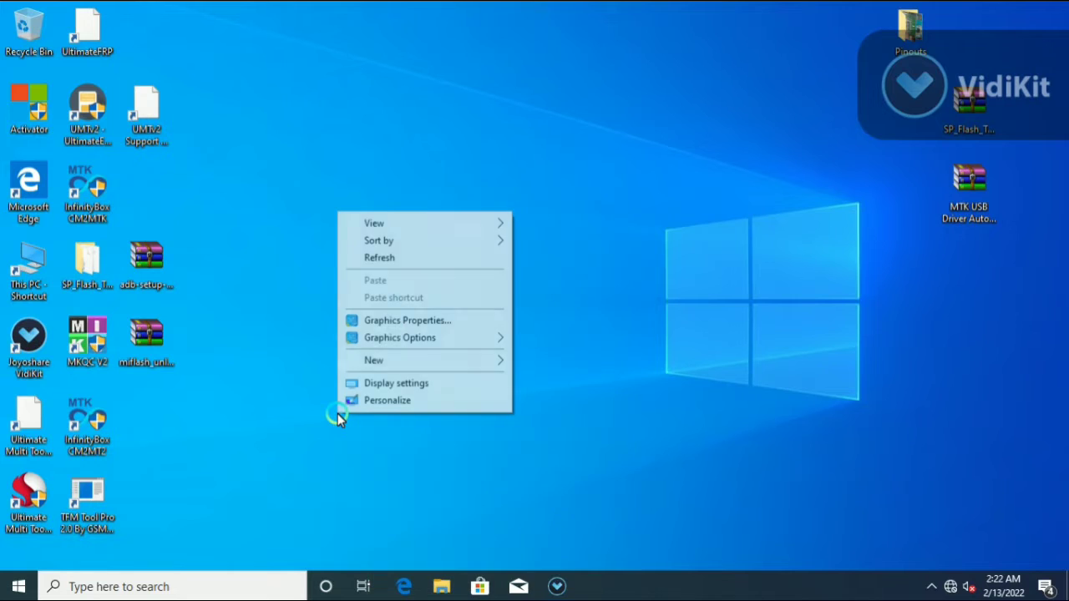
left_click(422, 260)
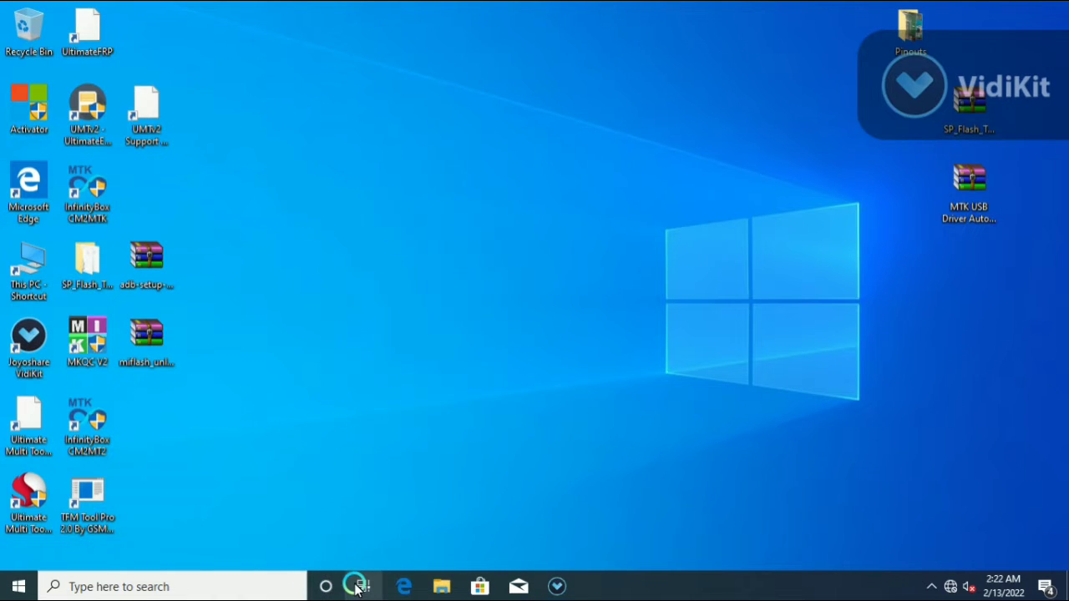
- Open the SP_Flash_Tool_v5.2136_Win folder from the desktop to view its files, and minimize its window
right_click(363, 590)
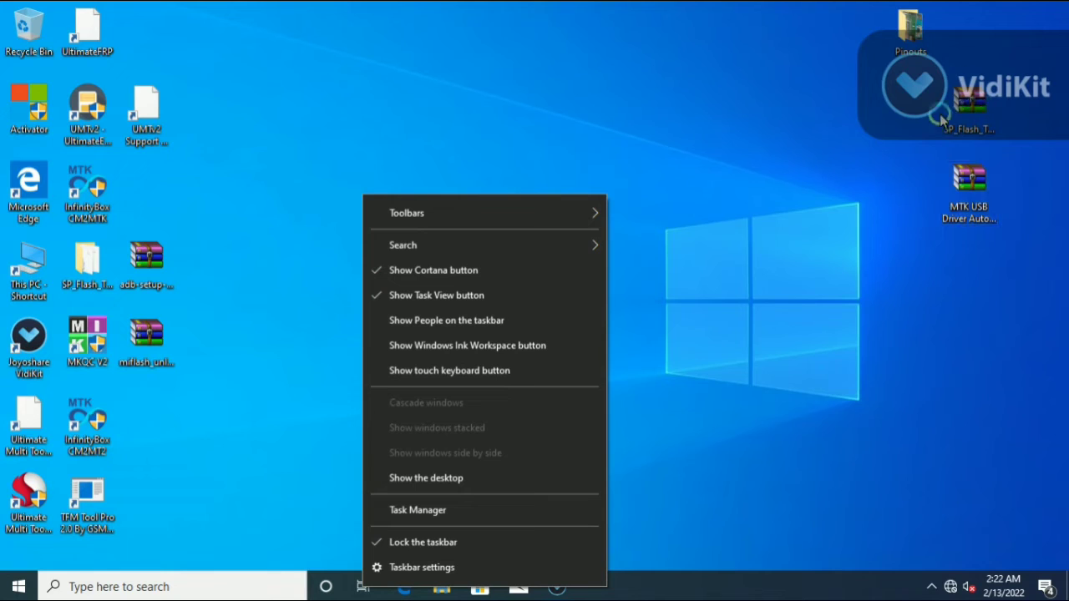
left_click(99, 273)
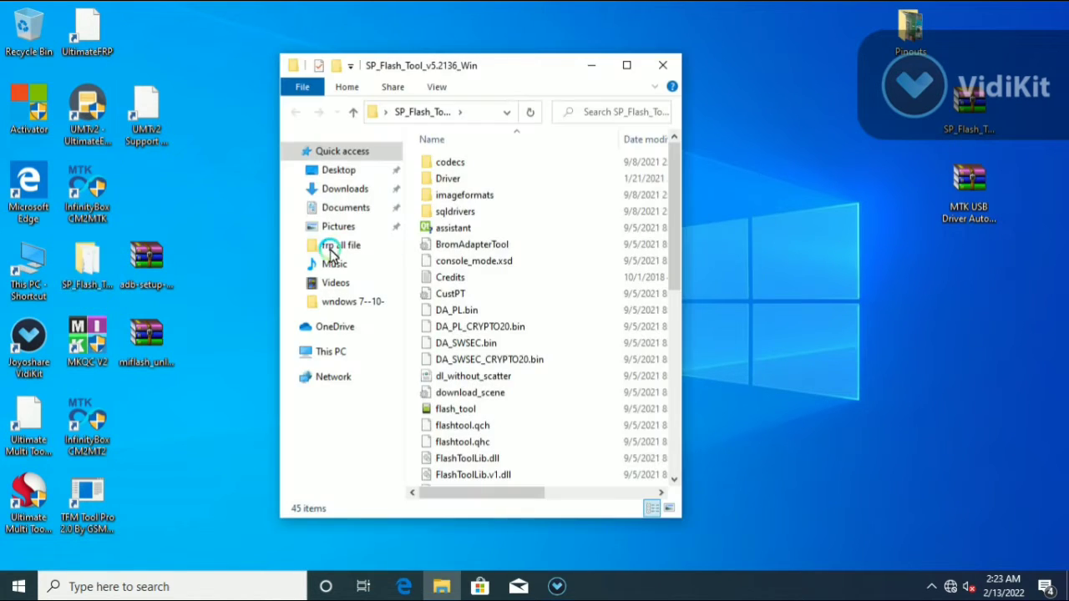
left_click(595, 66)
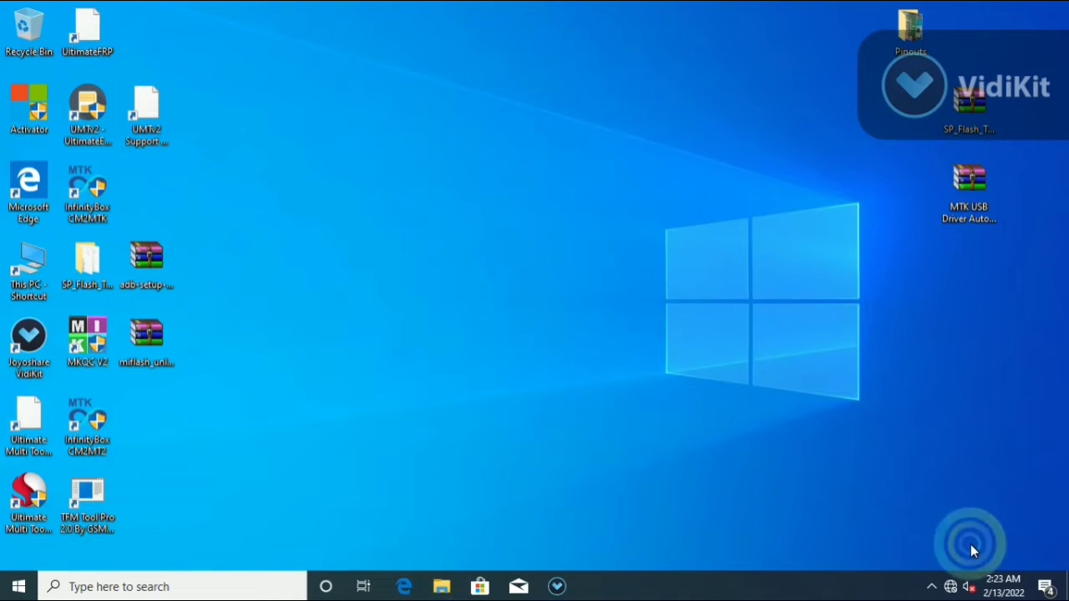
- Look at the hidden notification area icons and refresh the desktop
left_click(932, 586)
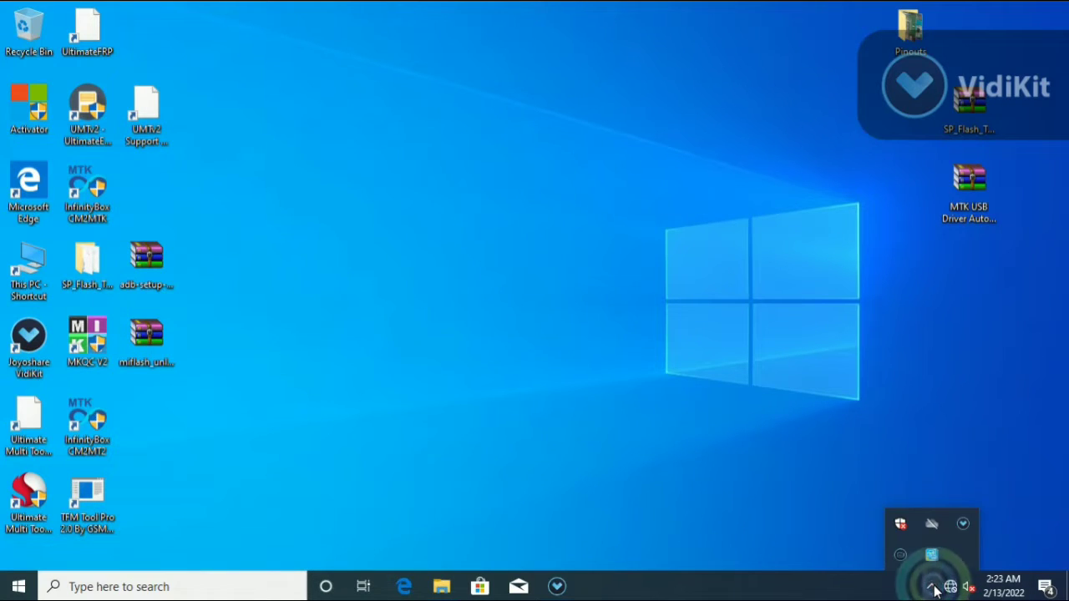
left_click(896, 550)
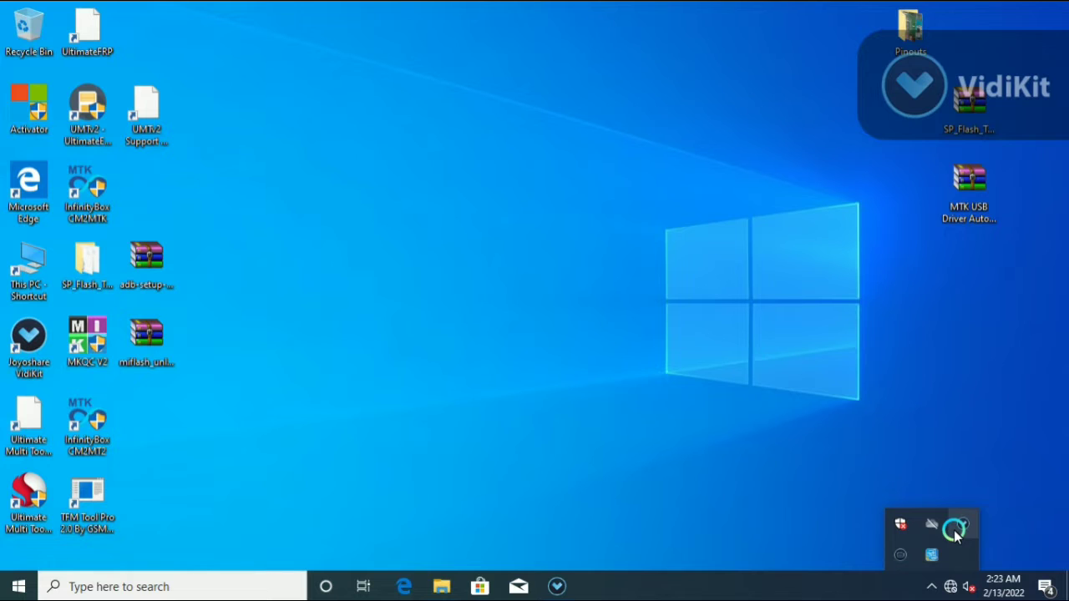
right_click(482, 400)
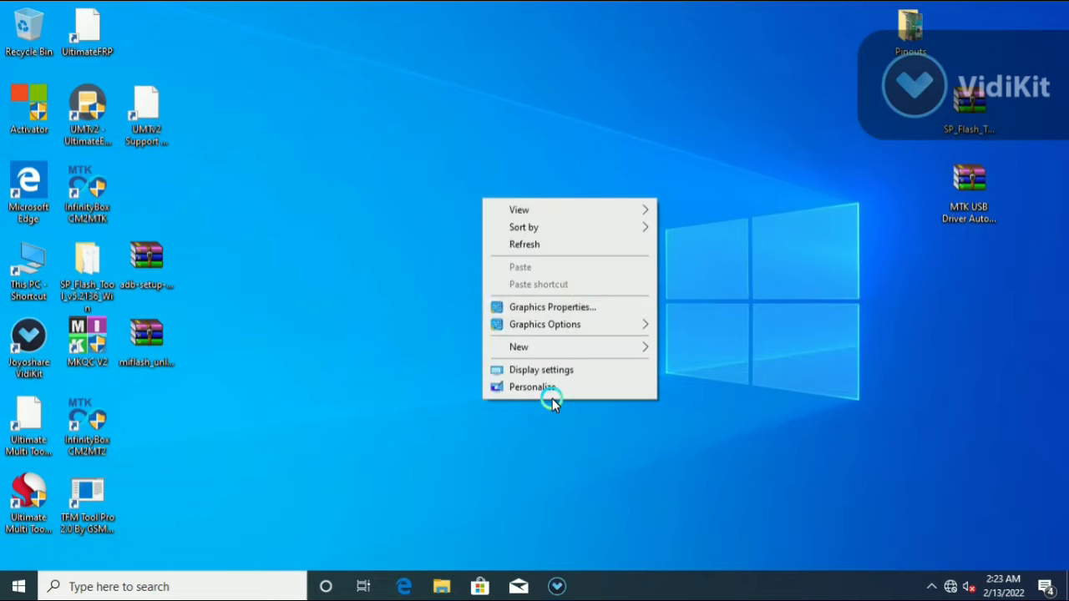
left_click(546, 244)
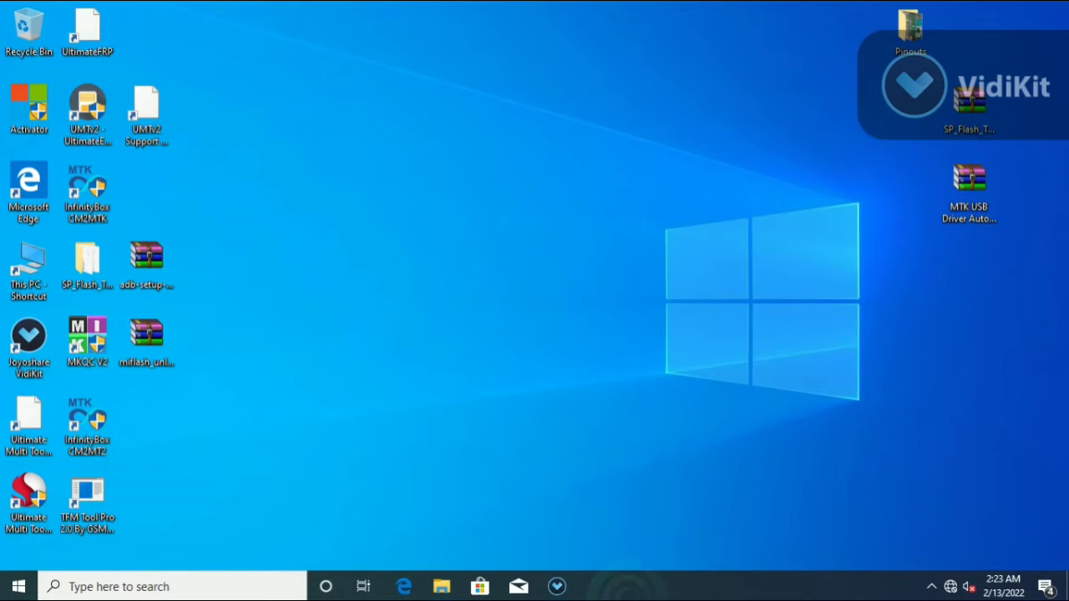
- Open Task Manager and select the Joyoshare VidiKit app in the process list
right_click(631, 590)
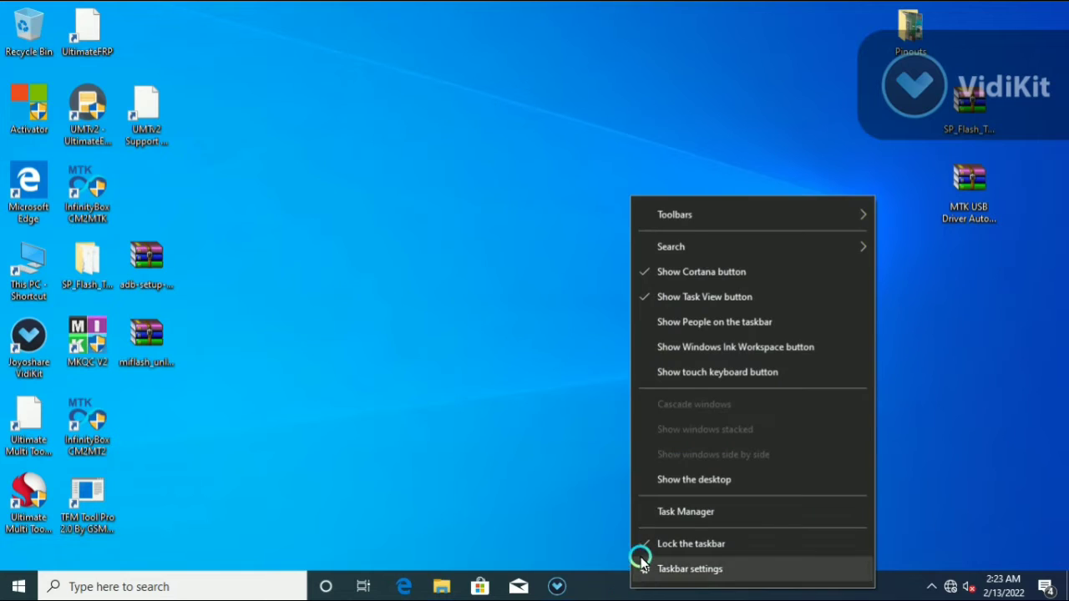
left_click(700, 513)
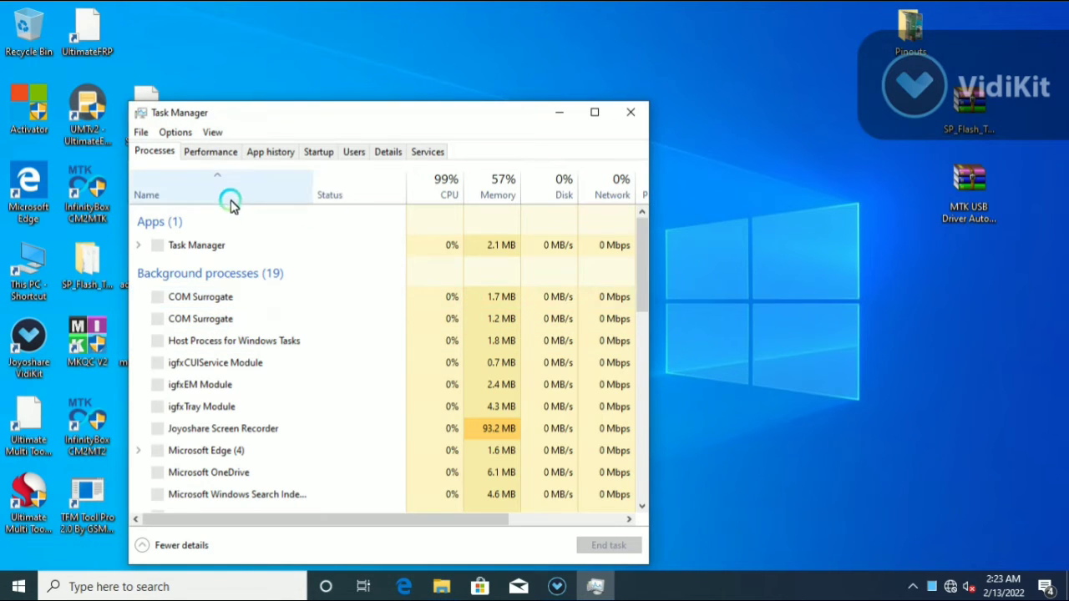
left_click(148, 200)
left_click(203, 244)
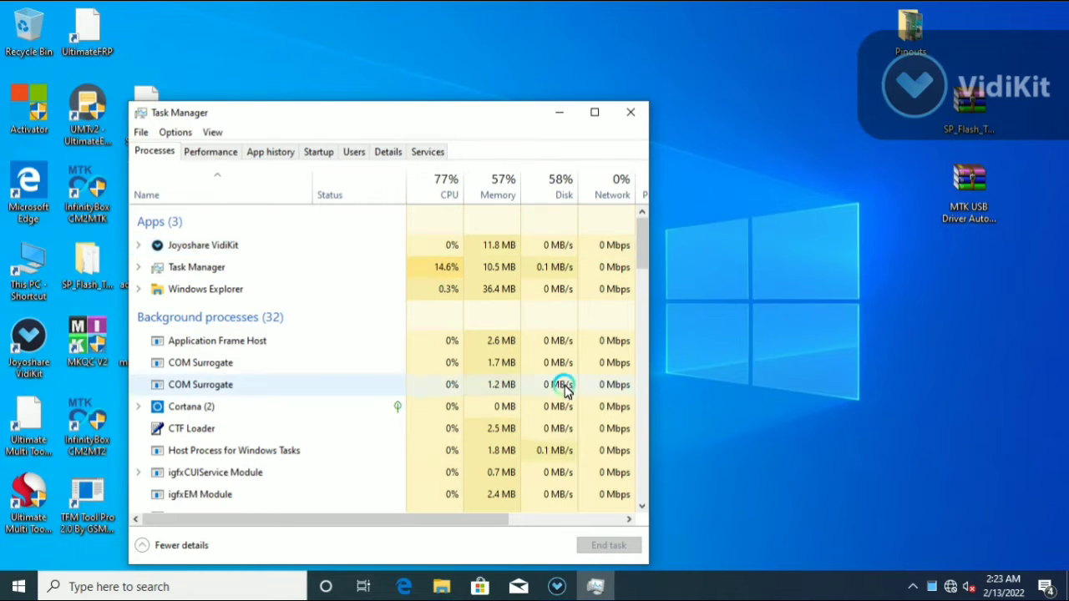
left_click(195, 274)
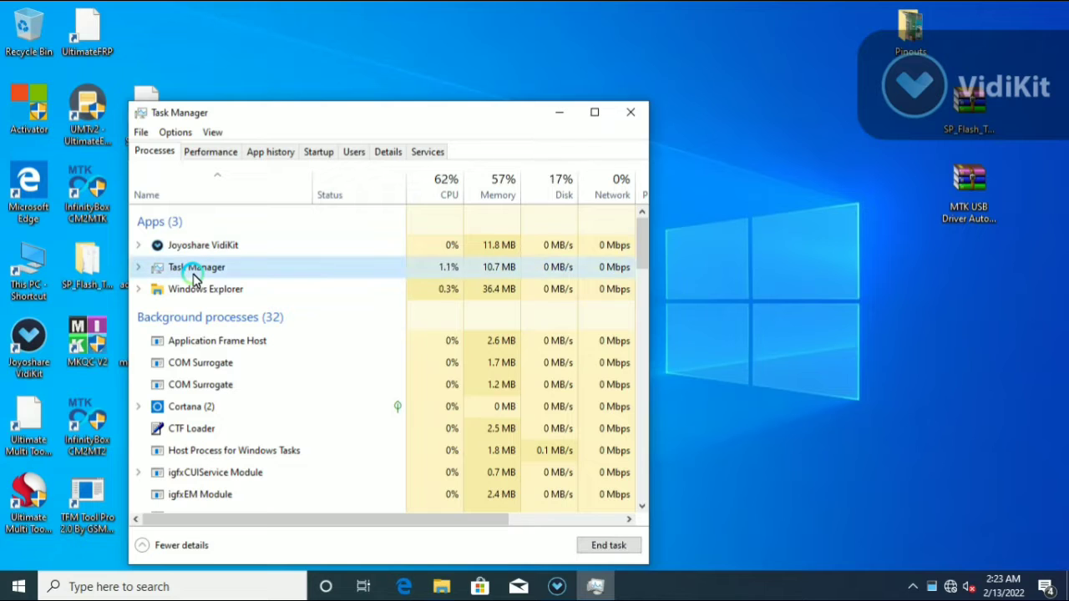
left_click(190, 246)
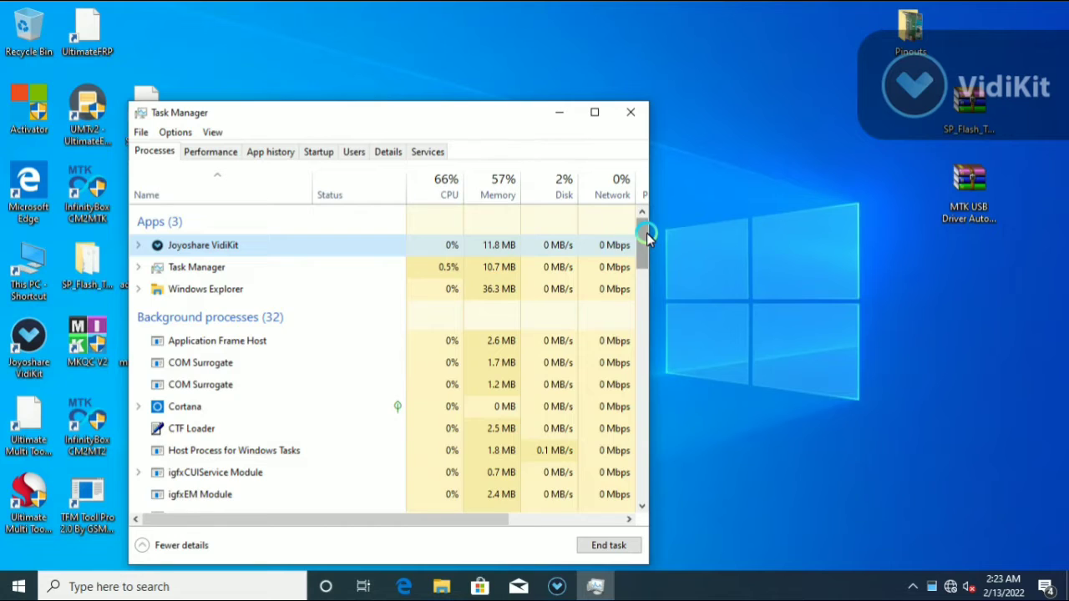
- Examine the process list down to its end with Task Manager maximized, and close Task Manager
mouse_move(646, 233)
left_mouse_down()
mouse_move(638, 441)
mouse_move(627, 496)
mouse_move(615, 494)
left_mouse_up()
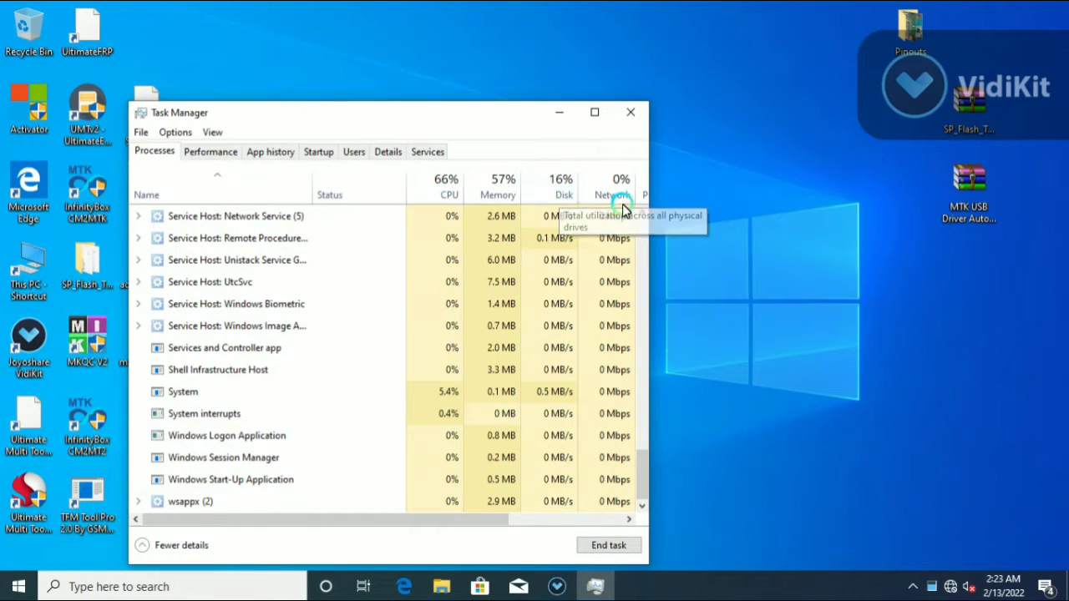
left_click(600, 114)
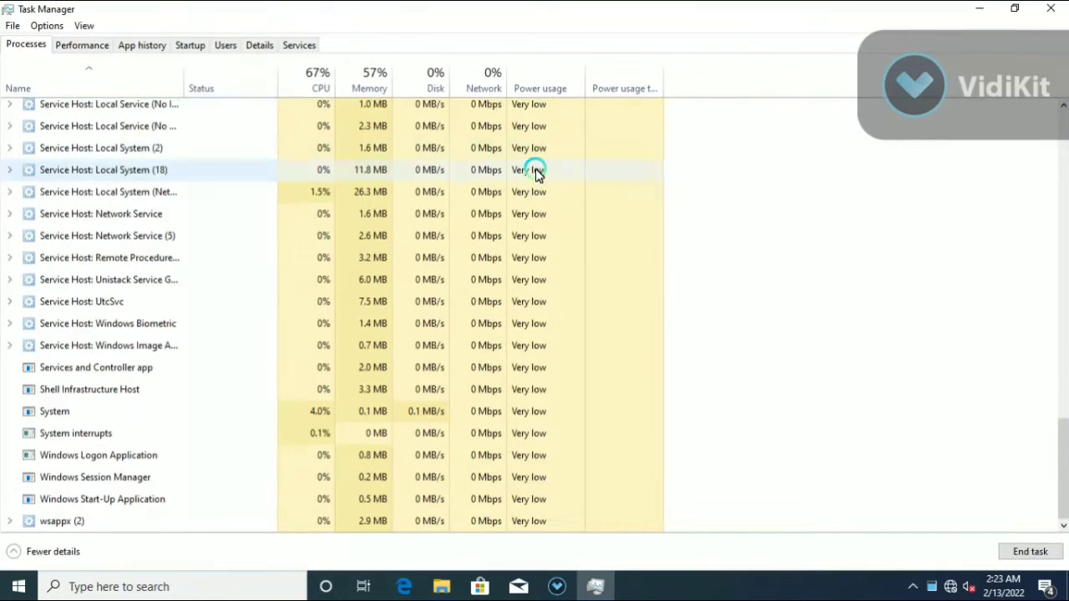
left_click(1047, 10)
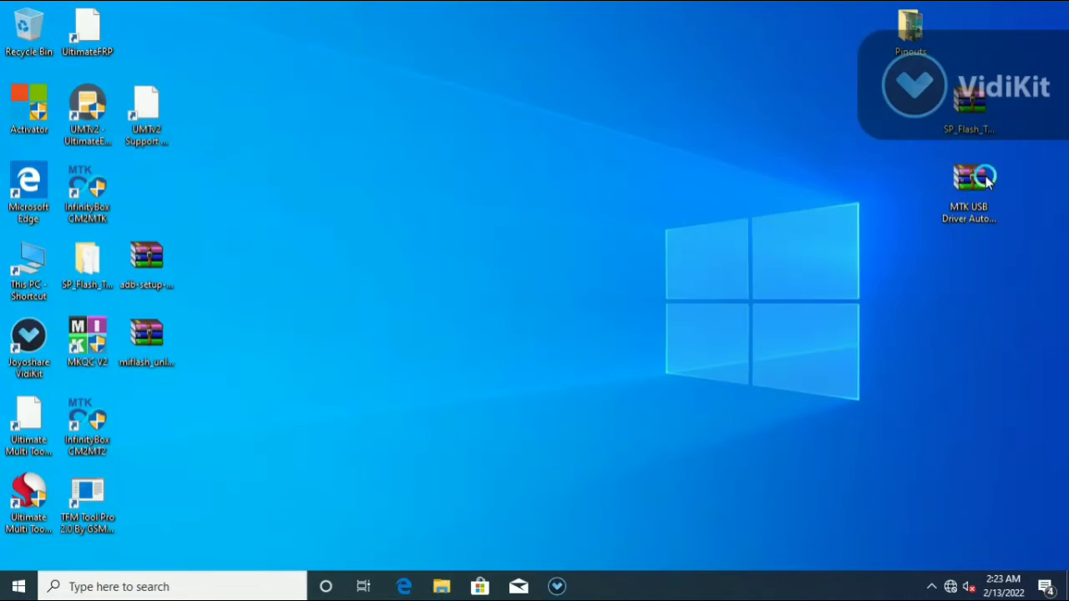
- Open the taskbar settings and choose Bottom as the taskbar location on screen
right_click(367, 587)
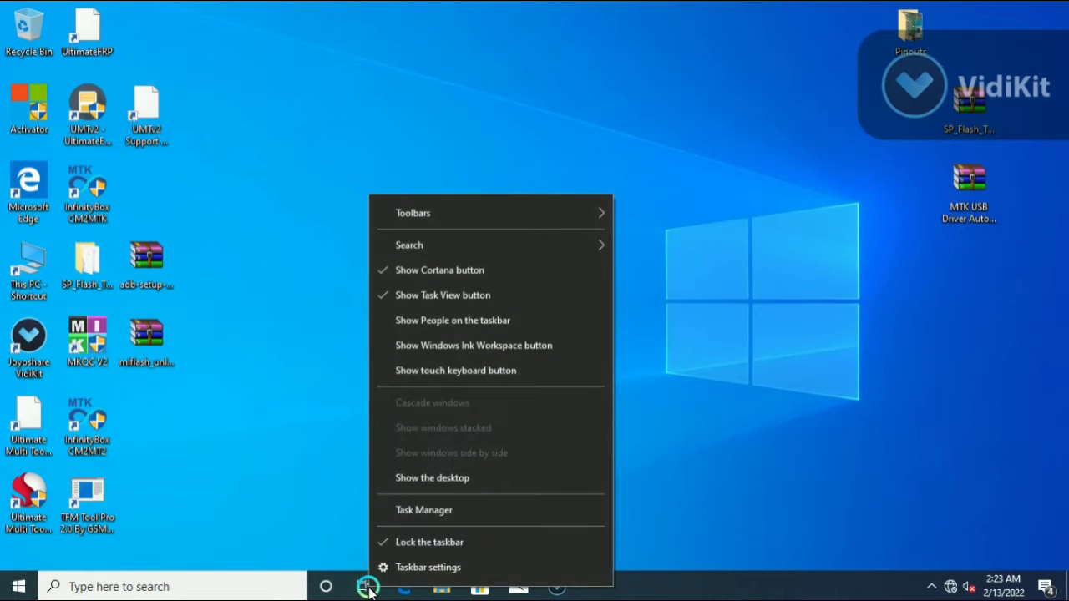
left_click(440, 575)
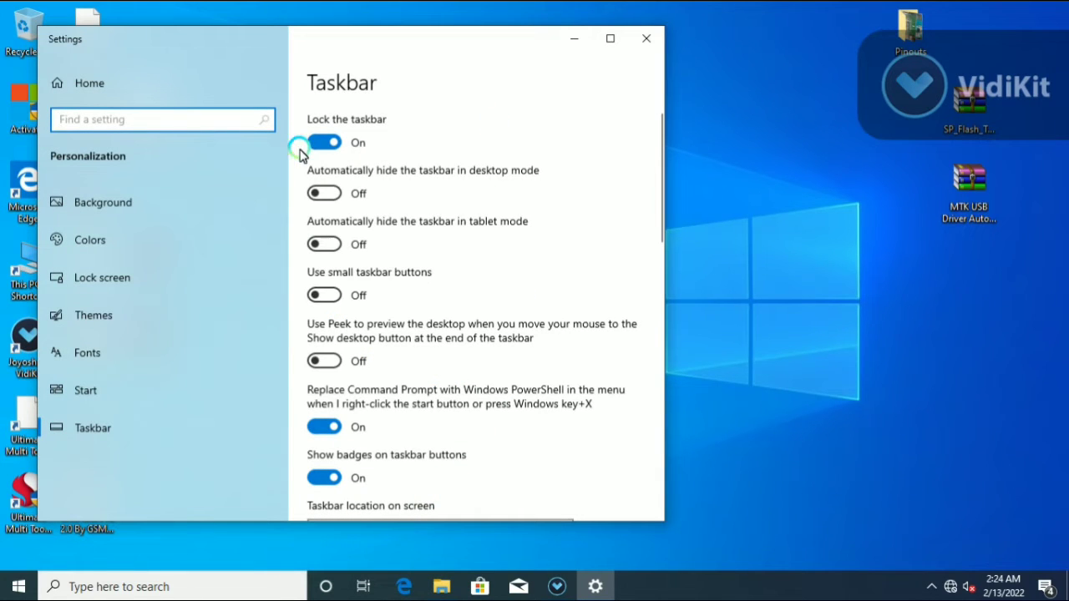
scroll(351, 309, "down", 5)
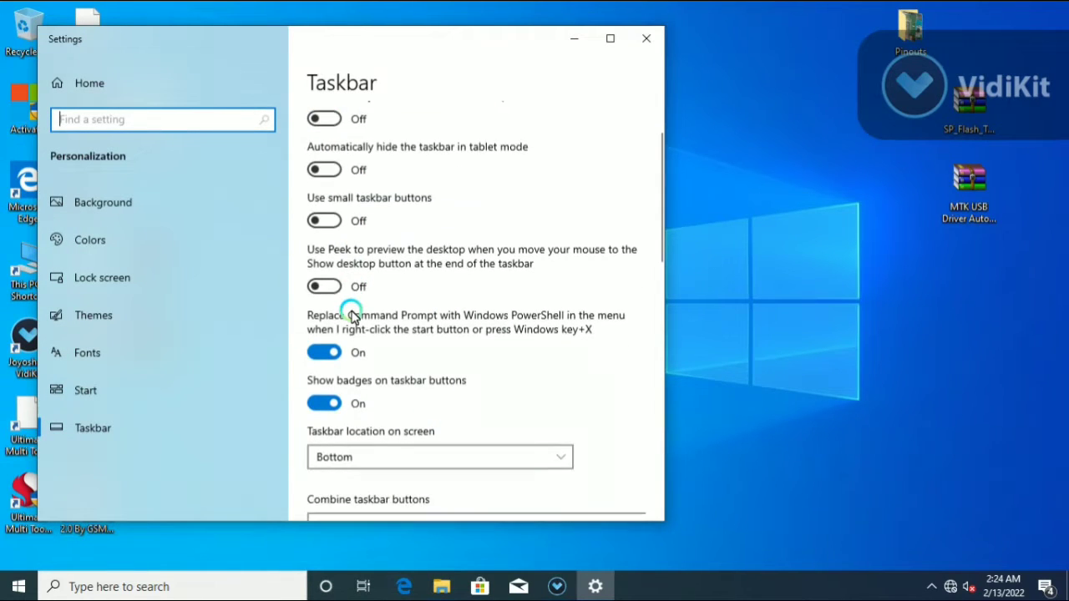
scroll(355, 344, "down", 2)
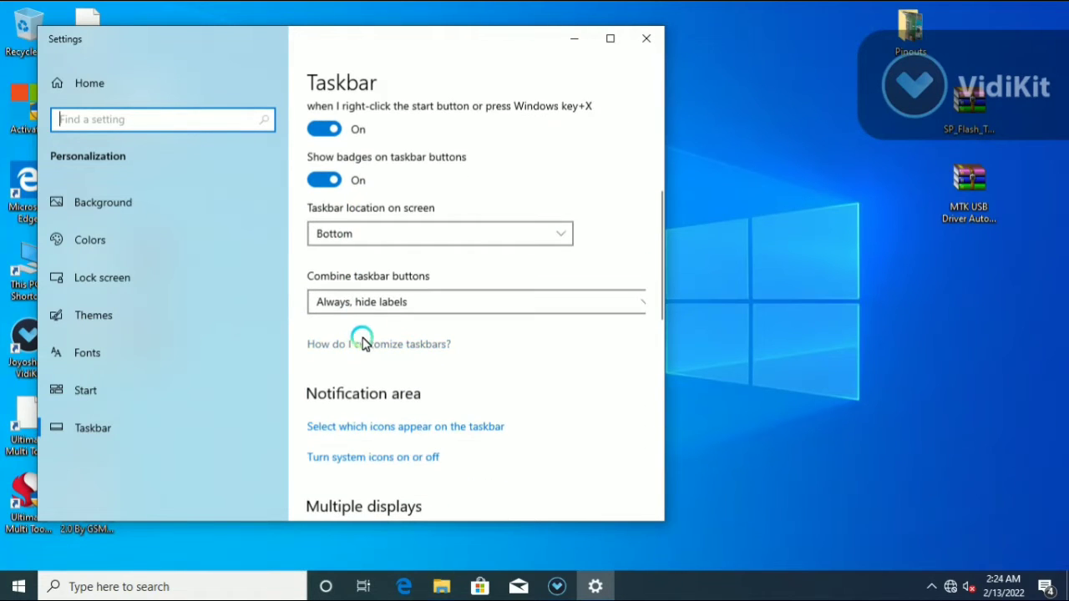
left_click(553, 240)
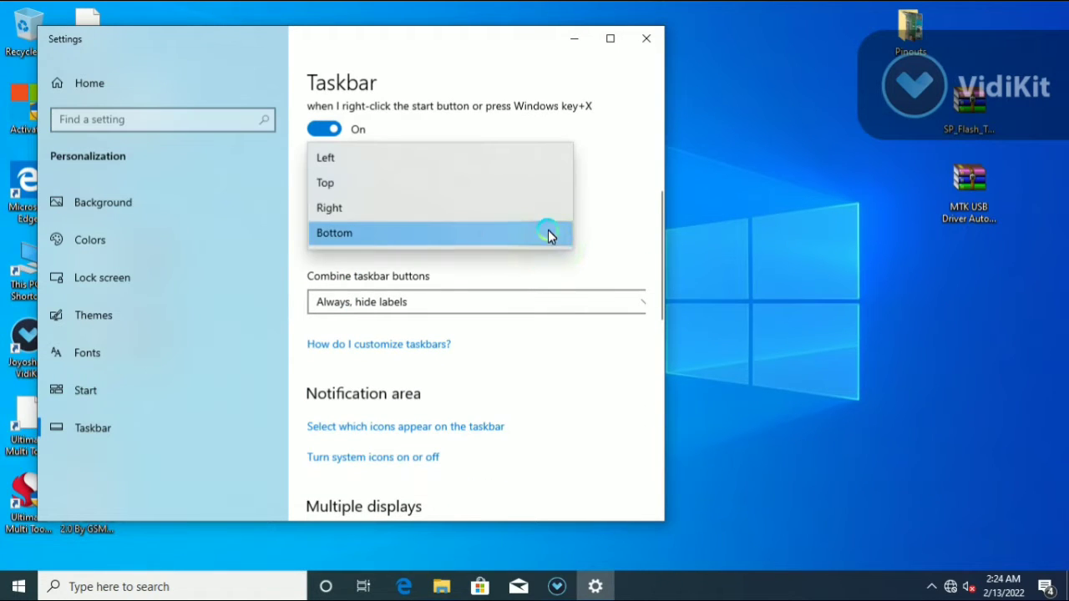
left_click(418, 241)
- Set taskbar button combining to "Always, hide labels" and review the Multiple displays and People settings
left_click(391, 303)
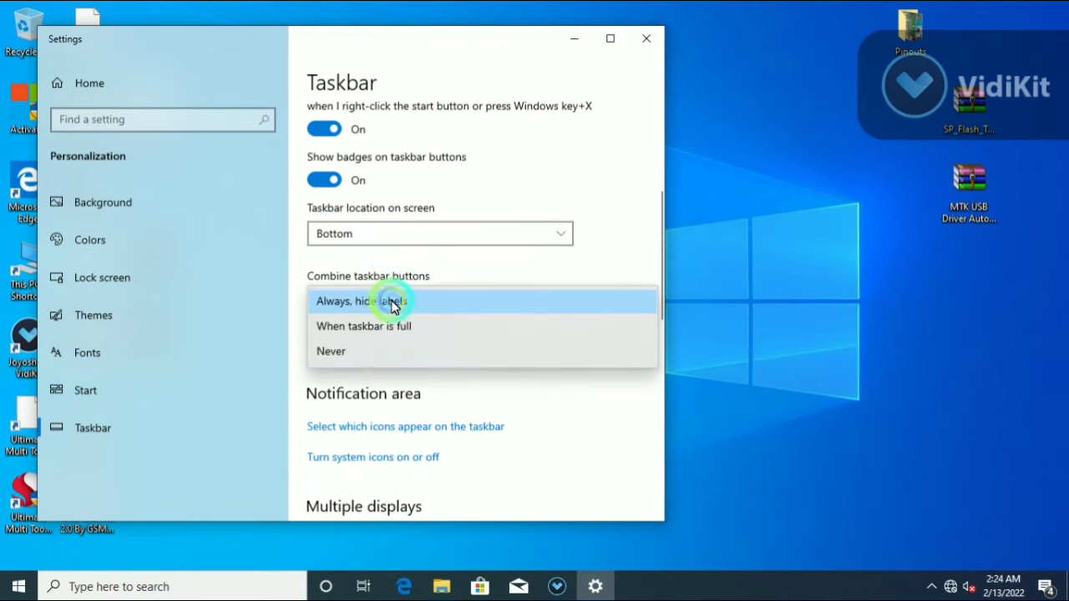
left_click(389, 303)
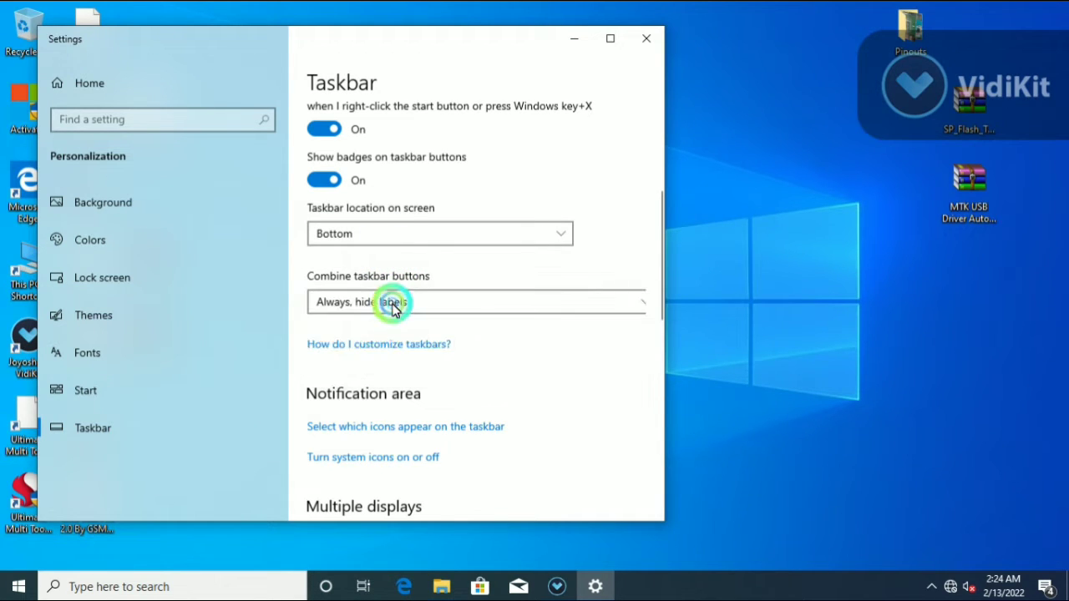
scroll(372, 407, "down", 3)
scroll(371, 407, "down", 4)
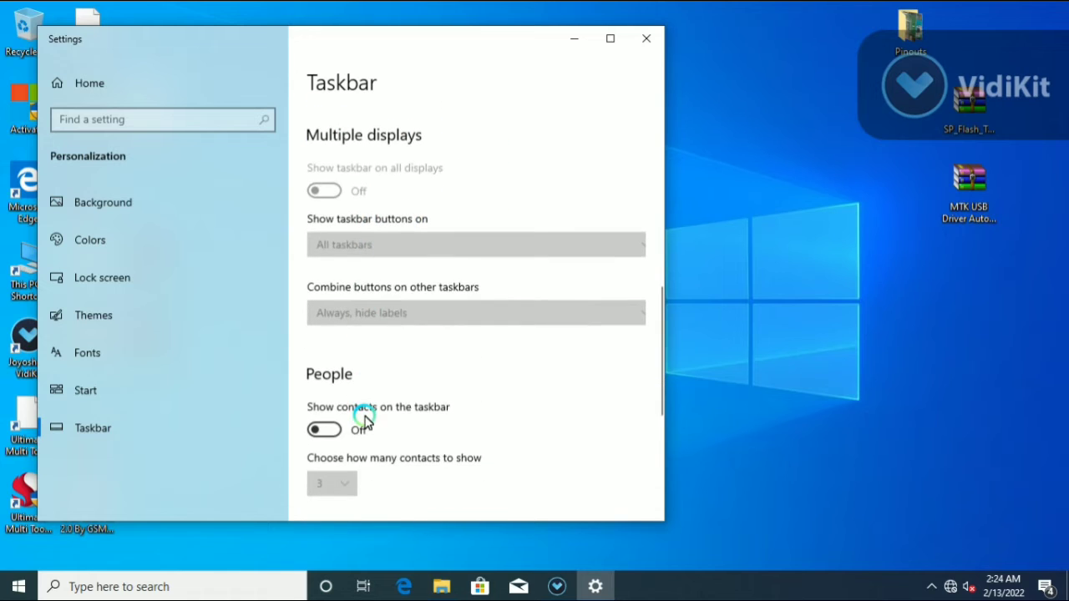
scroll(362, 413, "down", 5)
scroll(363, 413, "up", 5)
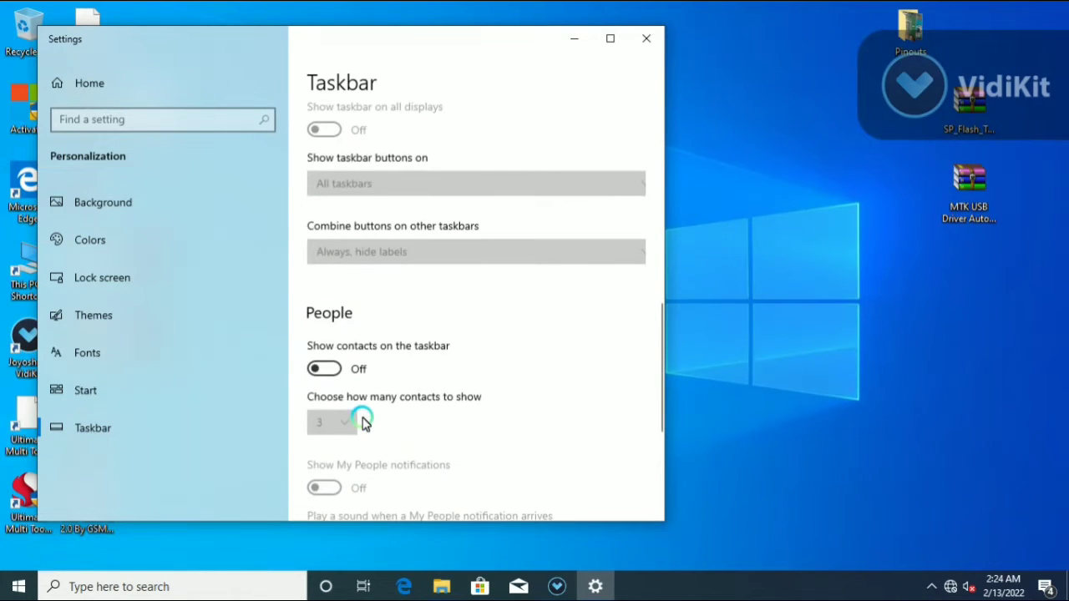
- Review the contact count, My People notification and app suggestion options in the taskbar settings
scroll(351, 376, "down", 1)
scroll(339, 377, "down", 4)
scroll(339, 380, "up", 3)
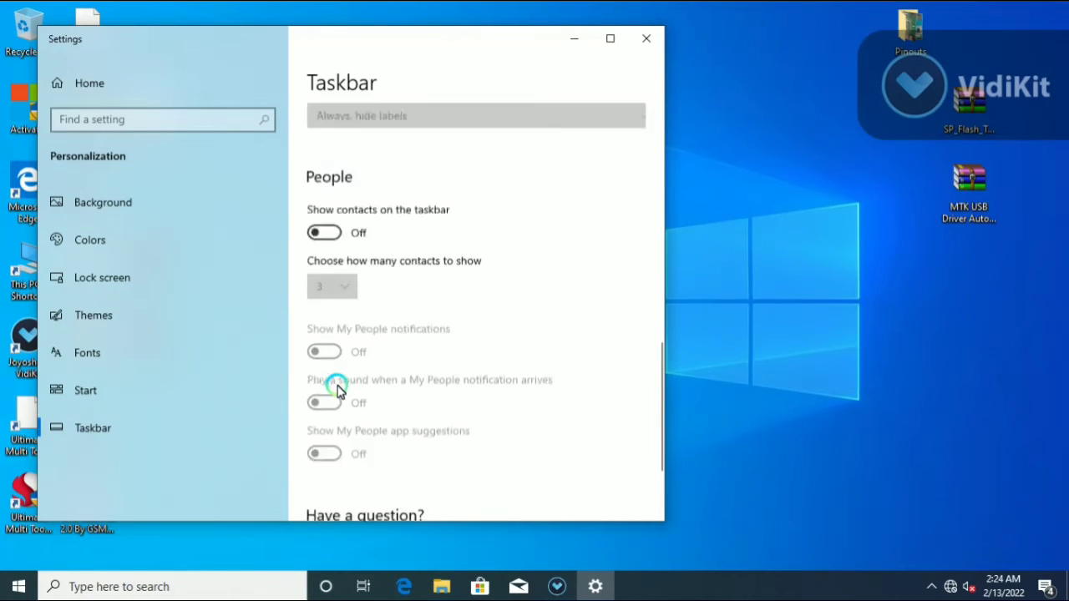
scroll(339, 391, "down", 1)
scroll(303, 285, "up", 2)
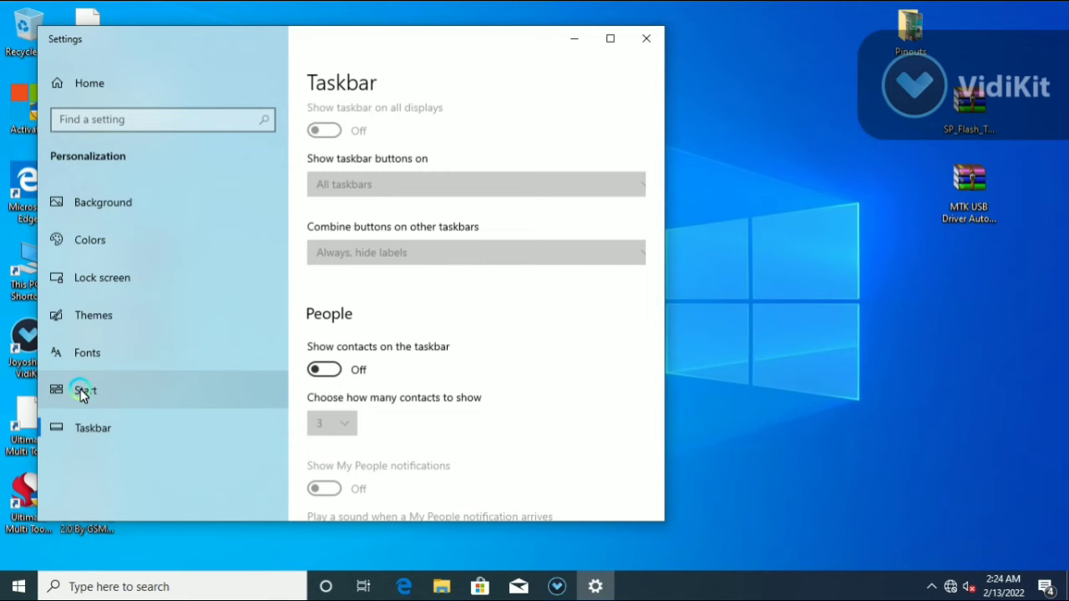
- Open the Background settings and try the underwater, night sky and grey rock pictures as the desktop background
left_click(123, 206)
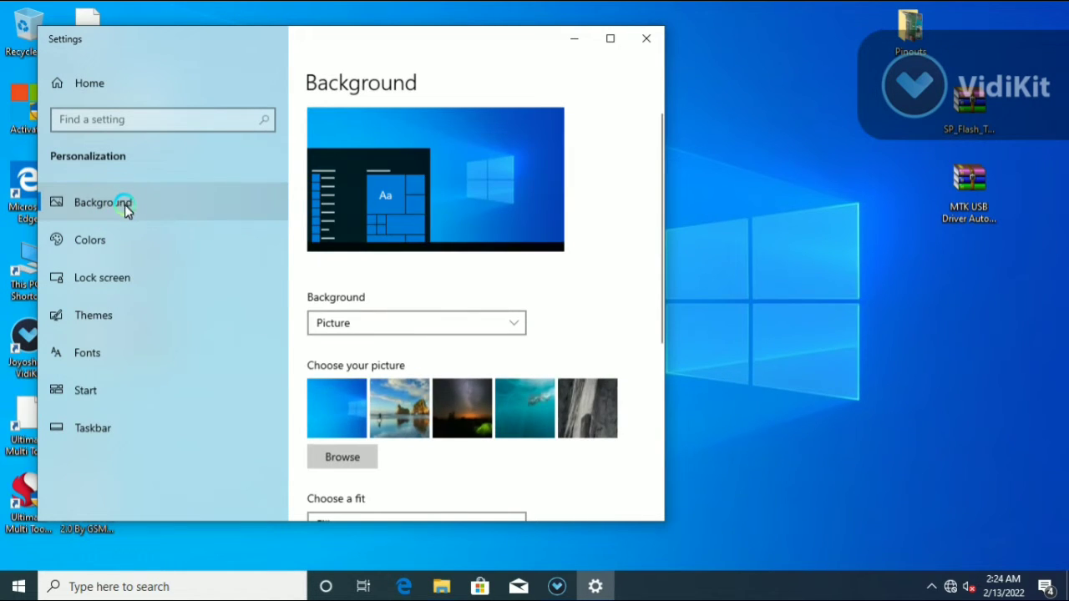
scroll(398, 418, "down", 1)
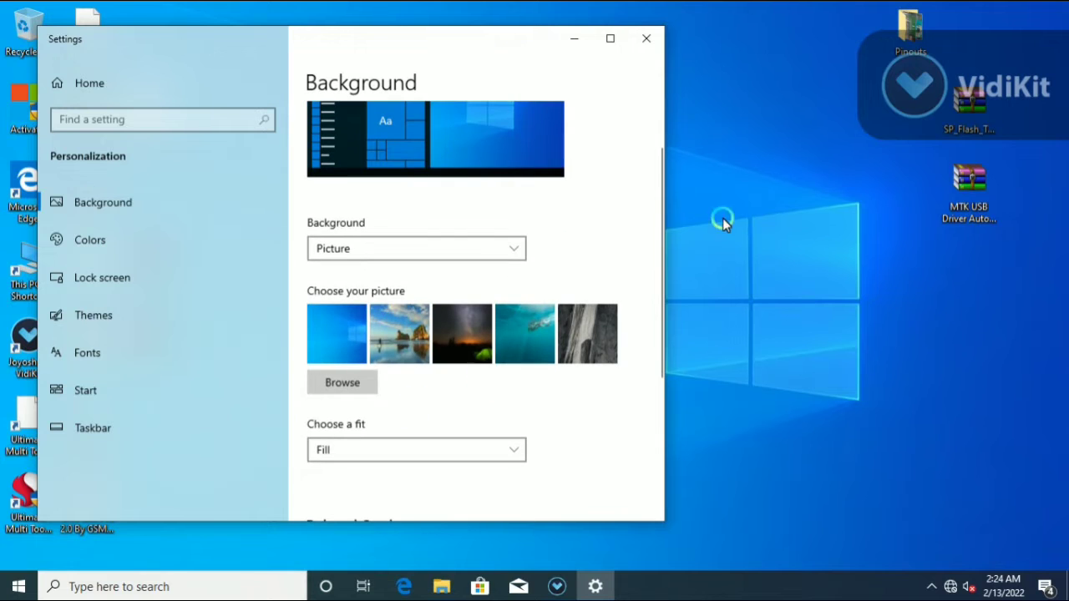
left_click(536, 336)
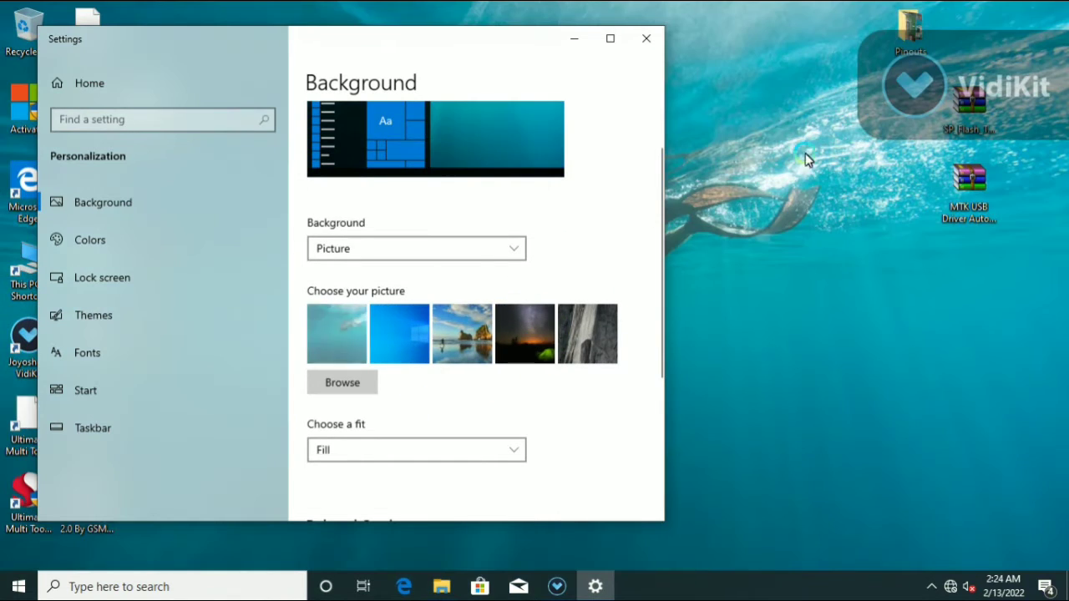
left_click(541, 339)
left_click(760, 197)
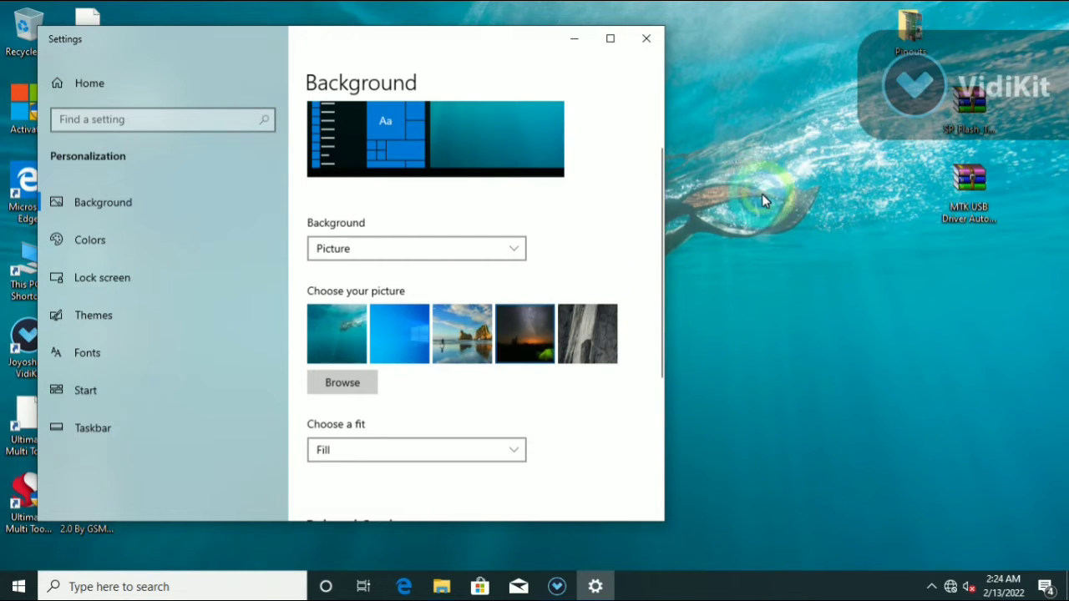
left_click(616, 336)
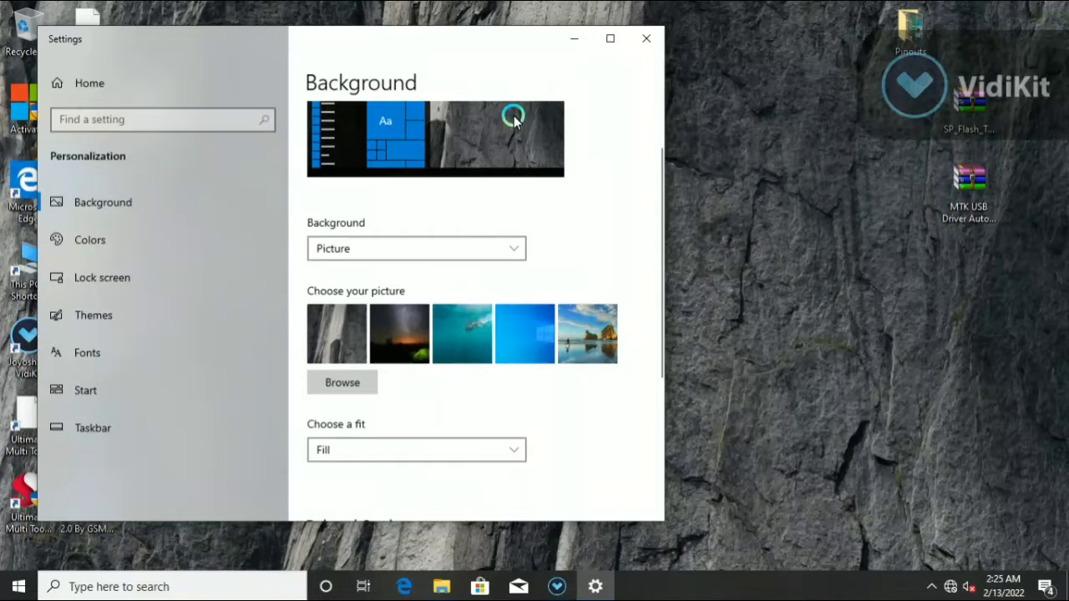
- Browse the Pictures folder for a custom background image and dismiss the file chooser without choosing one
scroll(415, 355, "down", 2)
left_click(357, 315)
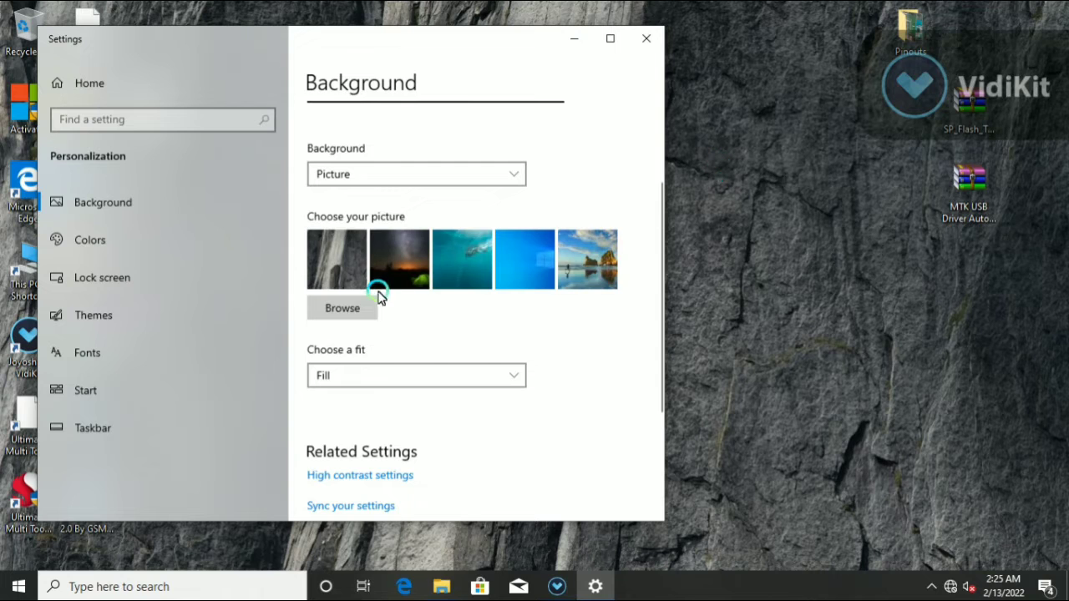
left_click(358, 308)
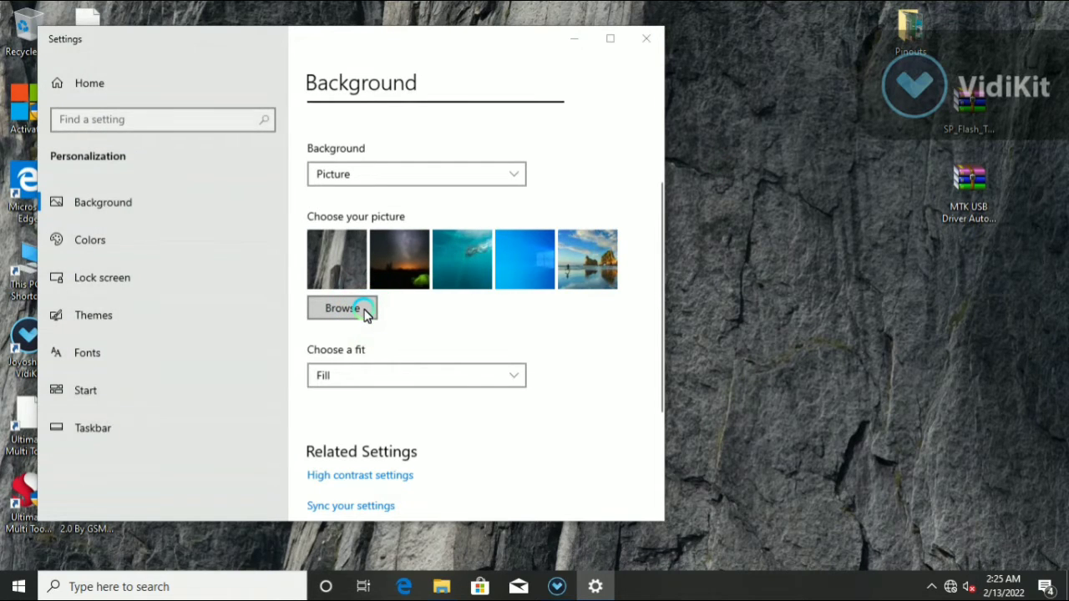
left_click(94, 200)
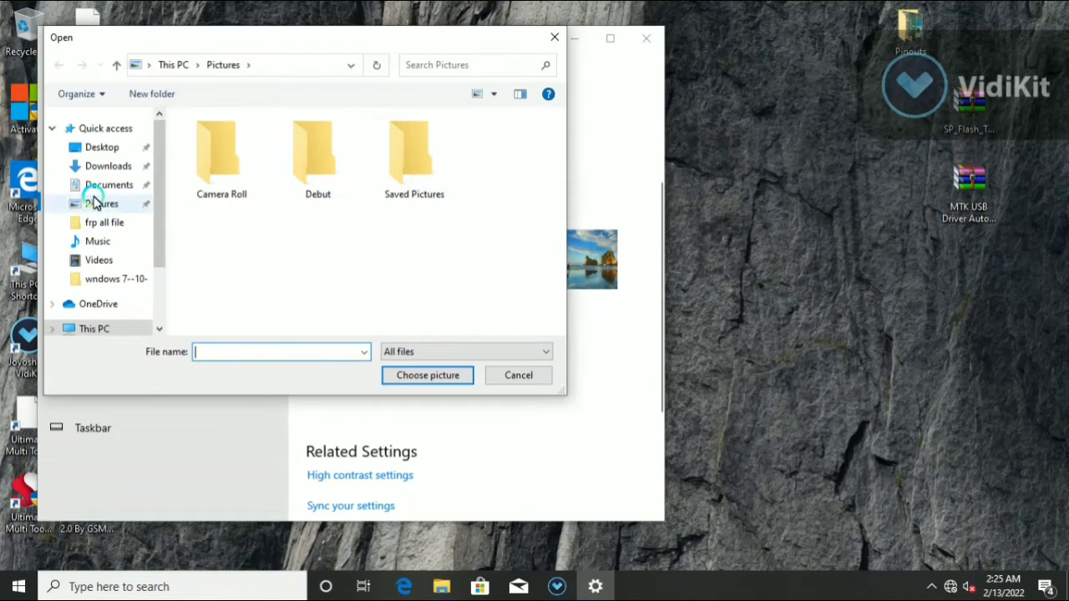
left_click(96, 280)
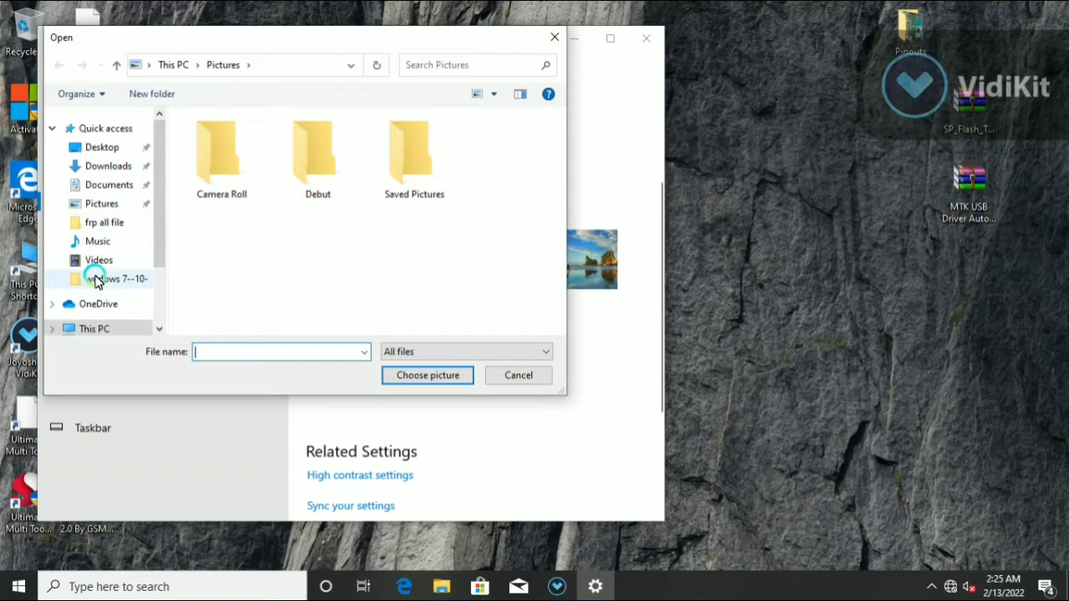
scroll(96, 279, "down", 1)
scroll(95, 250, "up", 1)
left_click(114, 207)
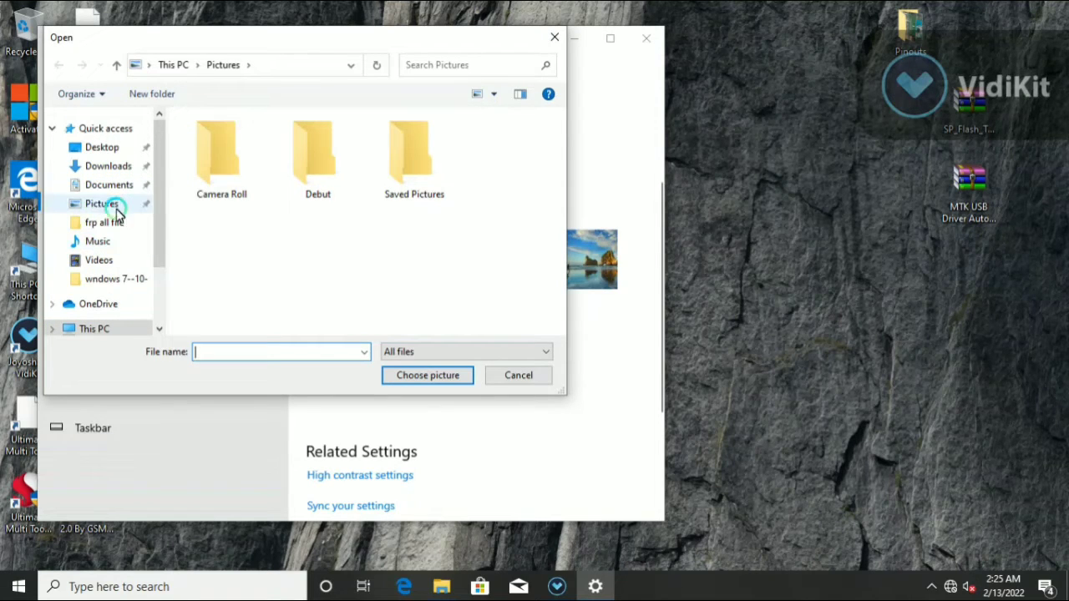
left_click(551, 38)
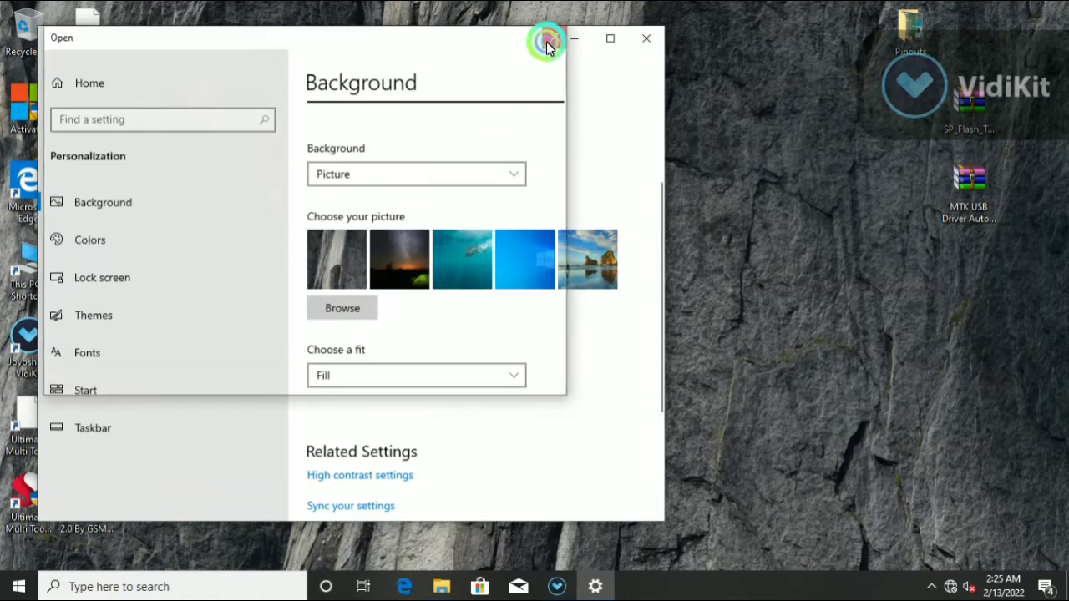
- Review the Background options and set the desktop background to the blue Windows logo picture
scroll(380, 351, "down", 3)
scroll(374, 380, "up", 2)
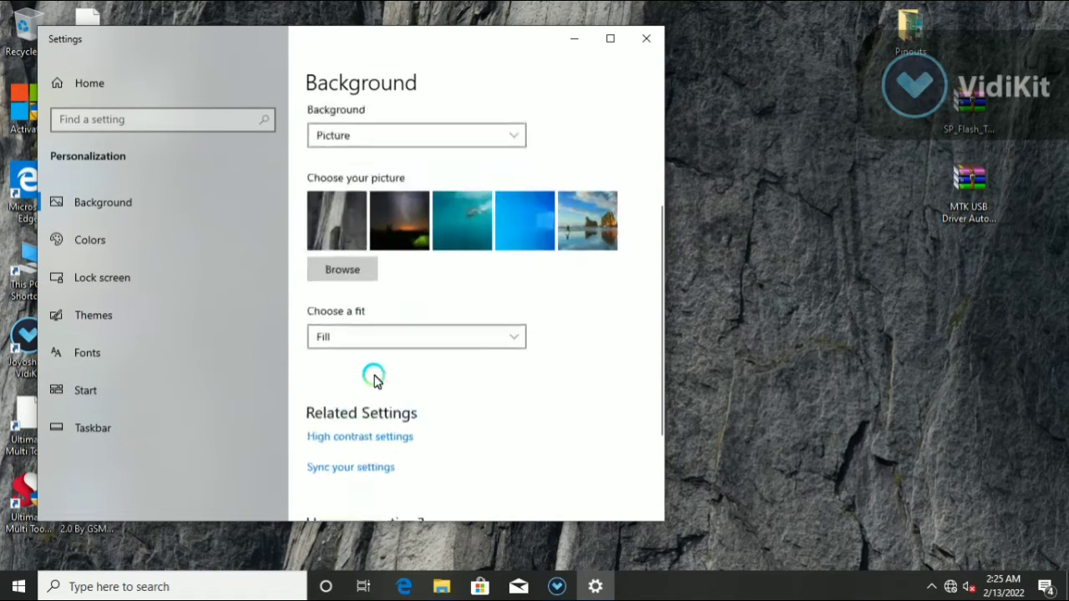
scroll(387, 339, "up", 3)
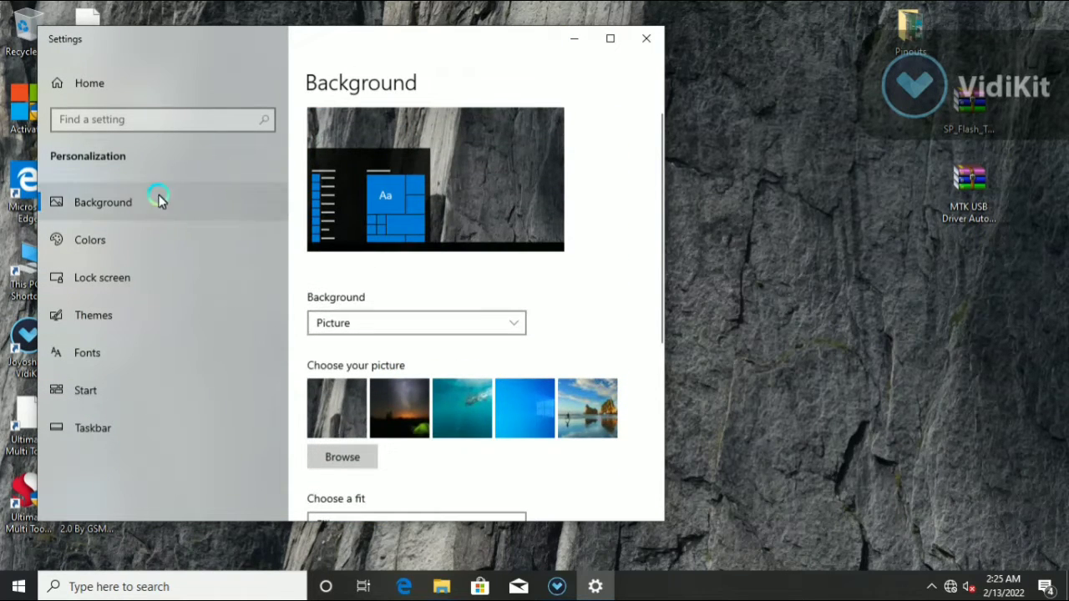
scroll(448, 375, "down", 2)
scroll(456, 395, "down", 6)
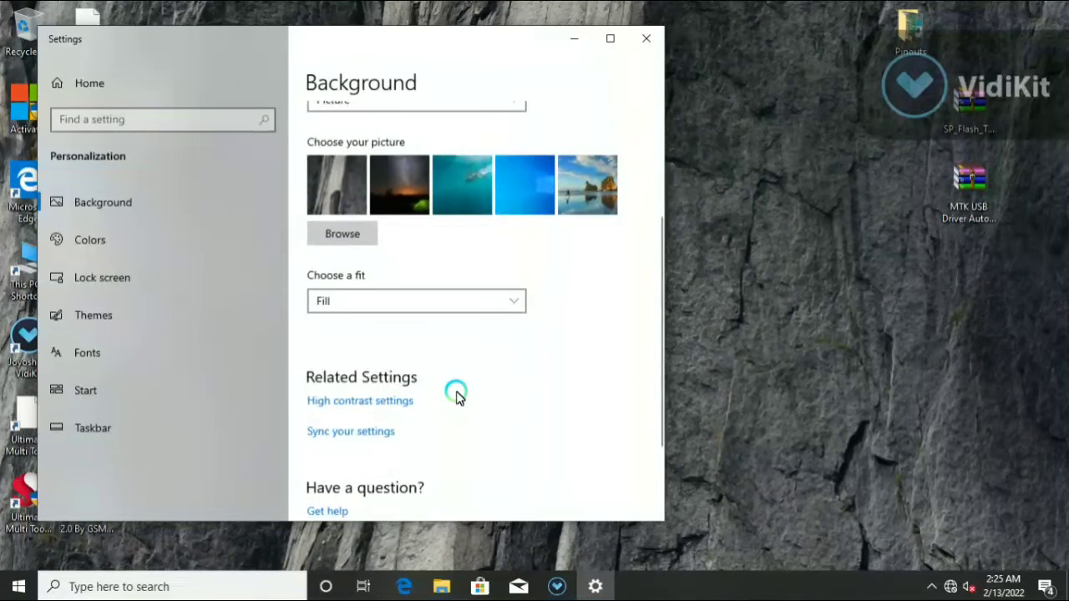
scroll(460, 393, "up", 4)
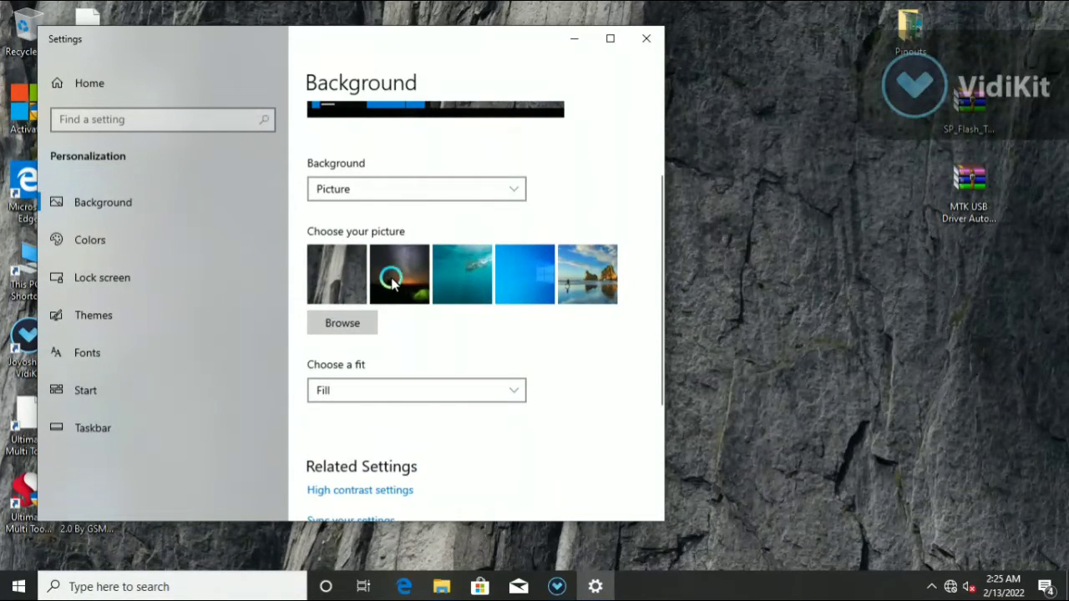
left_click(502, 278)
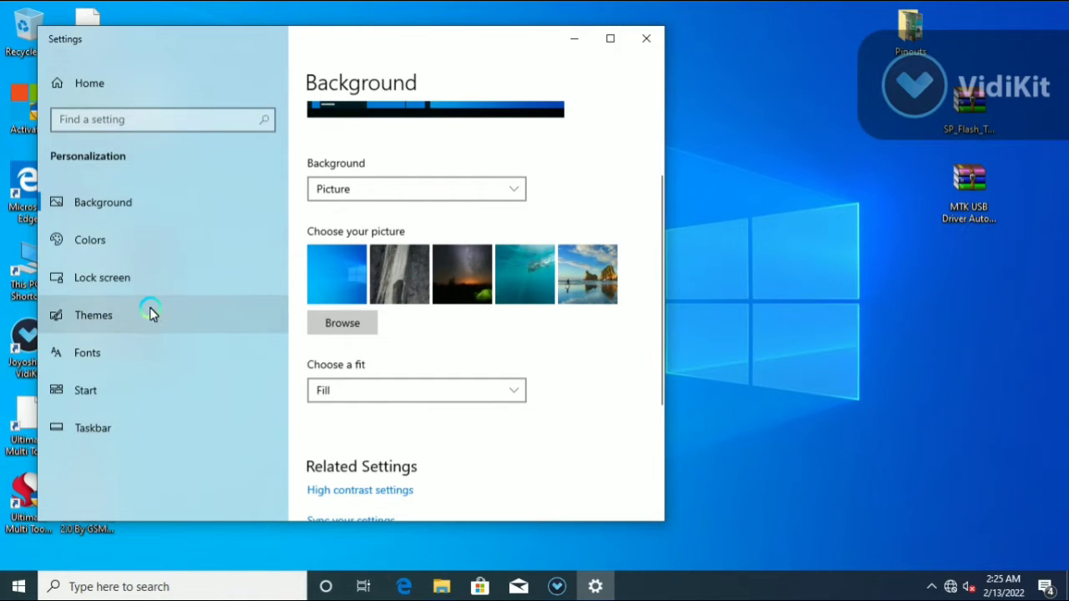
- Open the Colors settings and choose Dark as the color mode
left_click(107, 242)
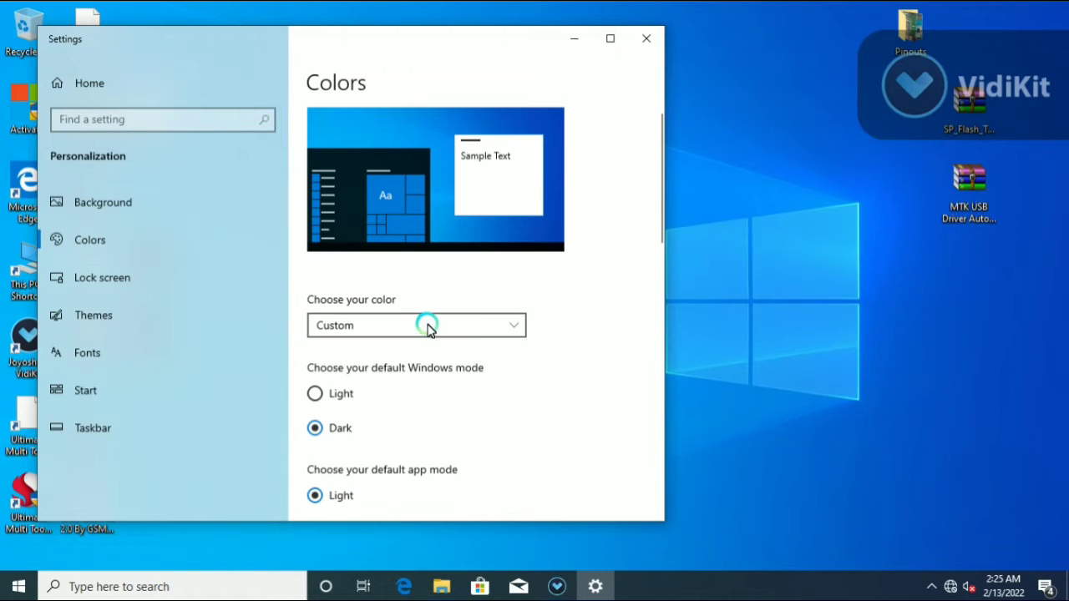
left_click(472, 325)
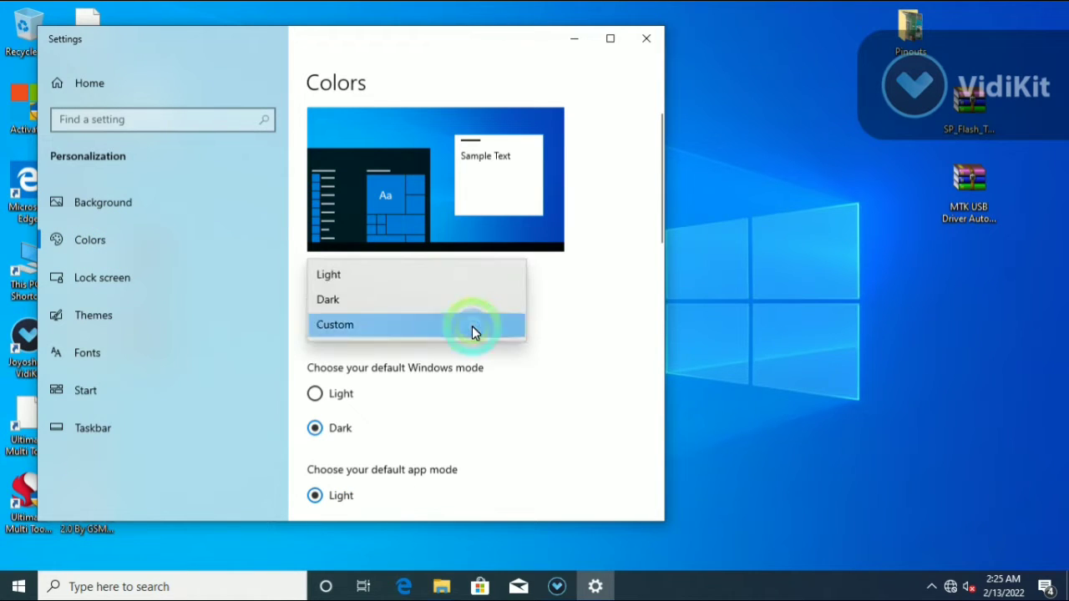
left_click(410, 297)
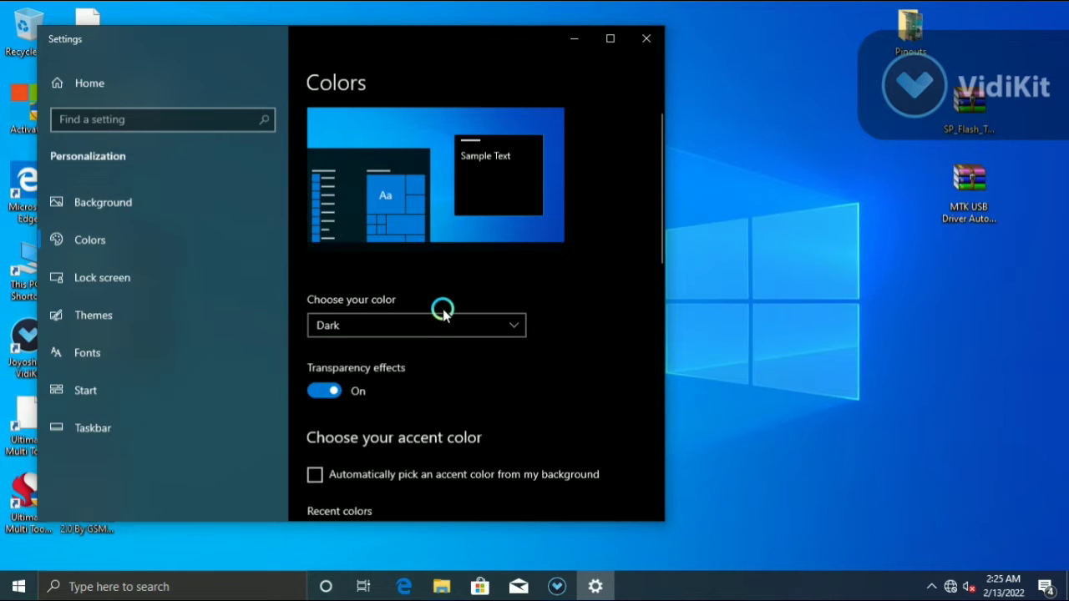
- Look through the accent color options, try red from the Windows colors, and switch back to Default blue
scroll(436, 311, "down", 3)
scroll(433, 313, "down", 4)
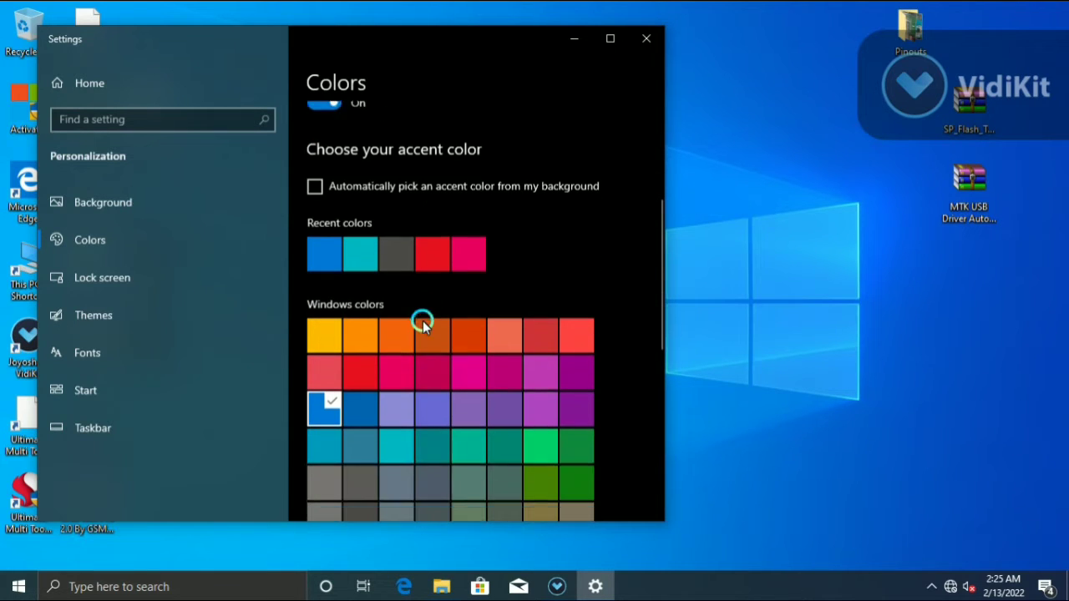
scroll(424, 324, "down", 2)
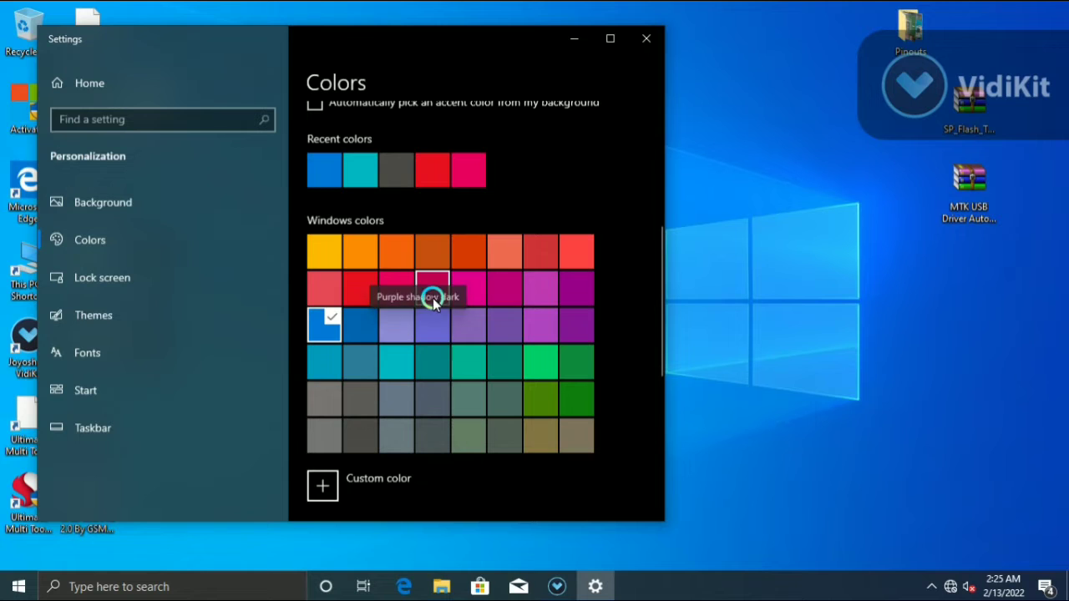
scroll(375, 351, "down", 2)
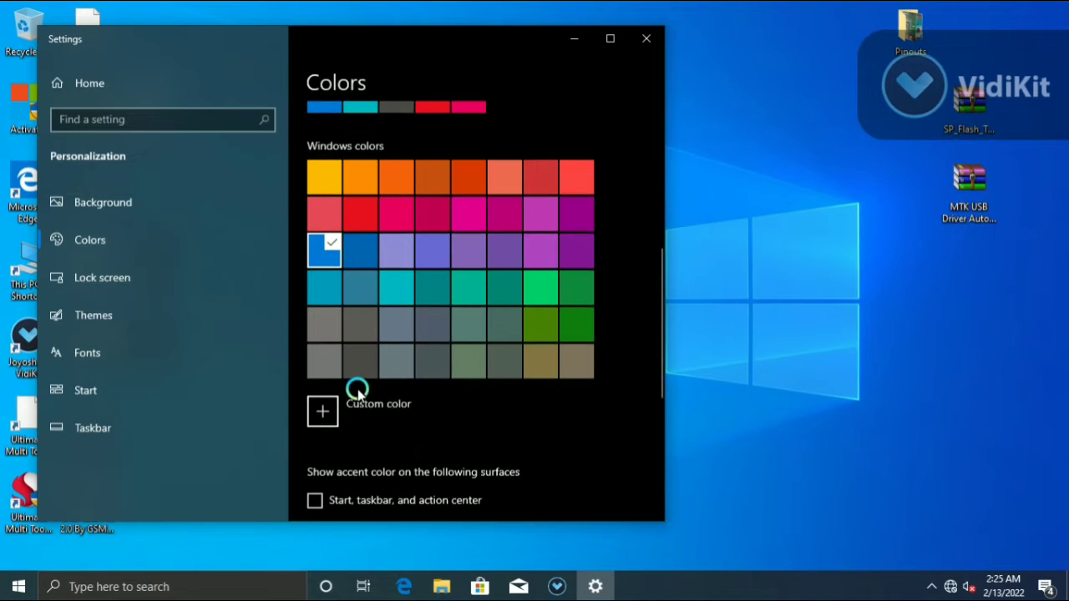
scroll(355, 398, "down", 4)
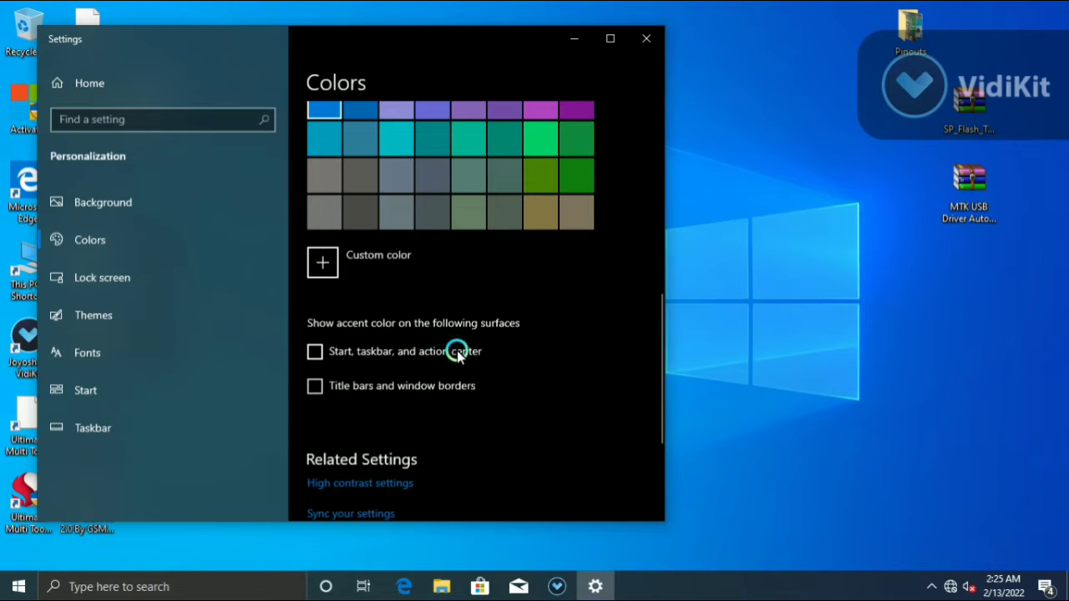
scroll(409, 344, "up", 8)
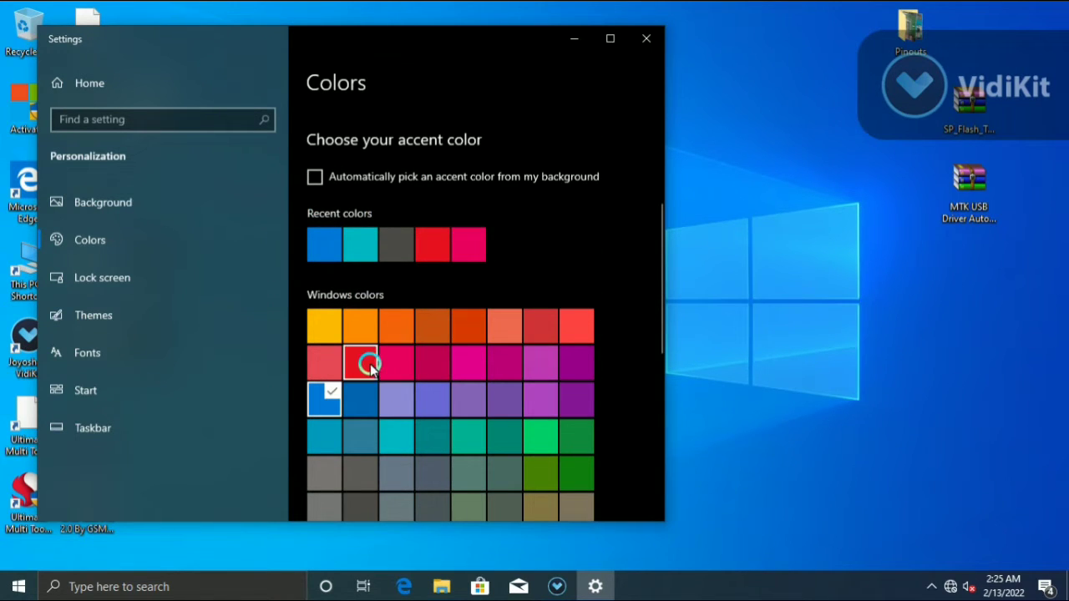
left_click(372, 370)
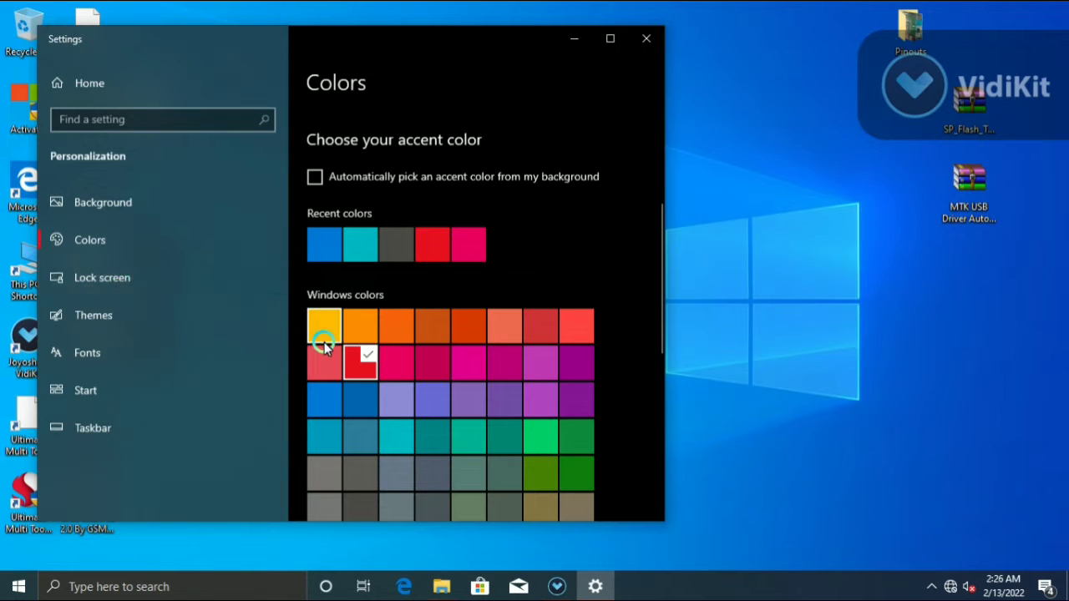
left_click(327, 402)
left_click(331, 404)
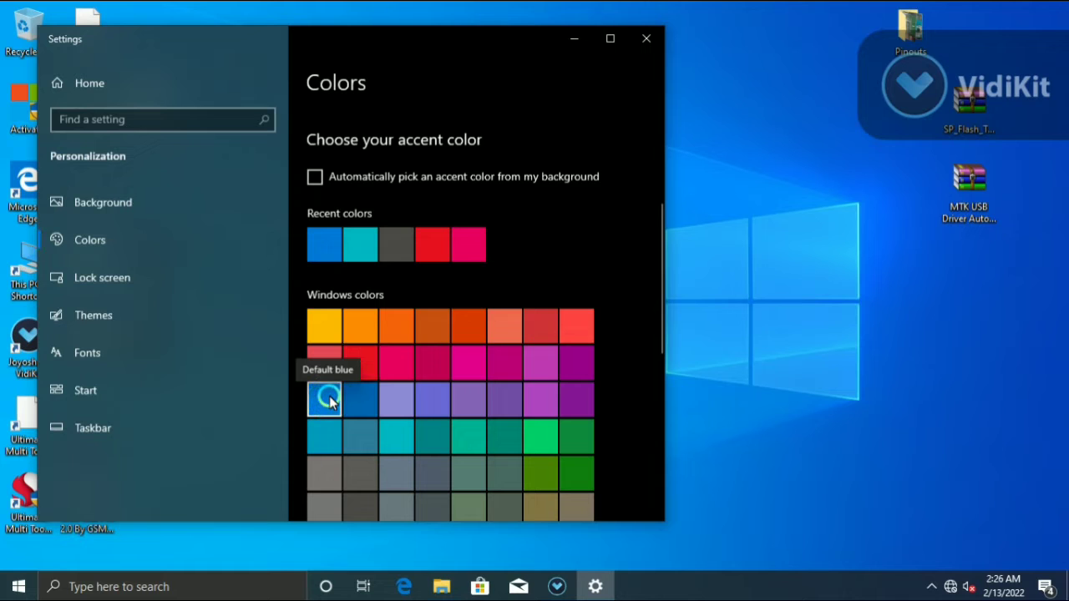
- Review the recent colors, automatic accent color and accent surface options in the Colors settings
left_click(346, 238)
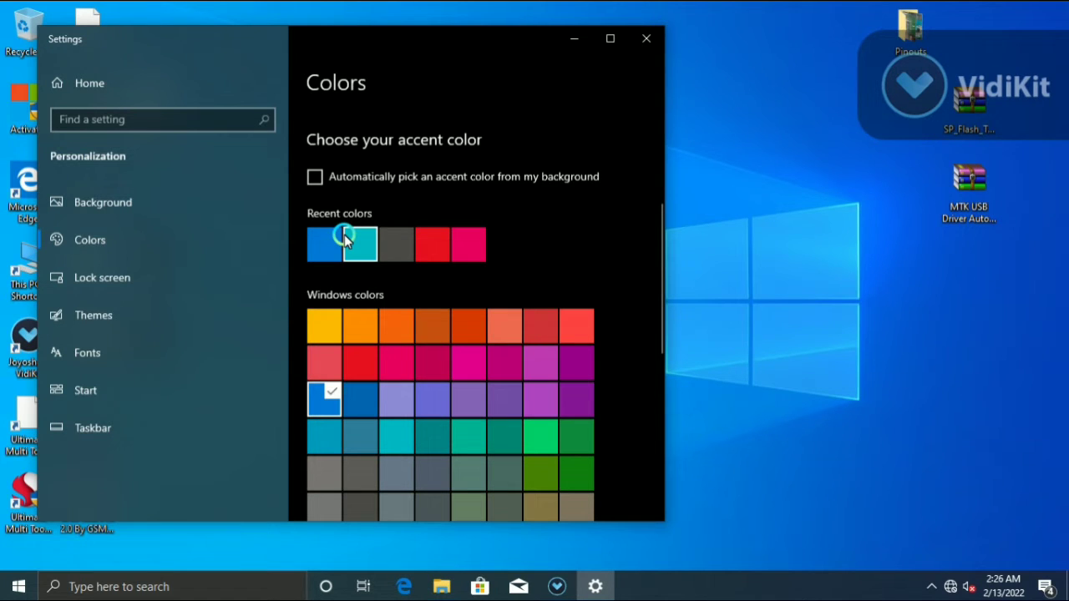
left_click(328, 182)
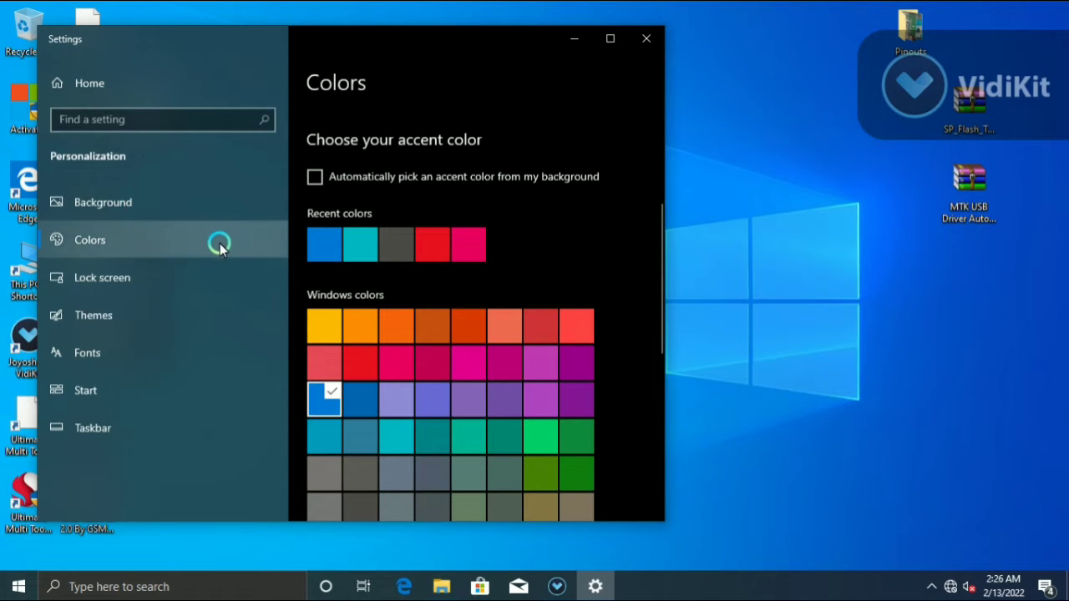
scroll(455, 171, "down", 5)
scroll(460, 183, "up", 3)
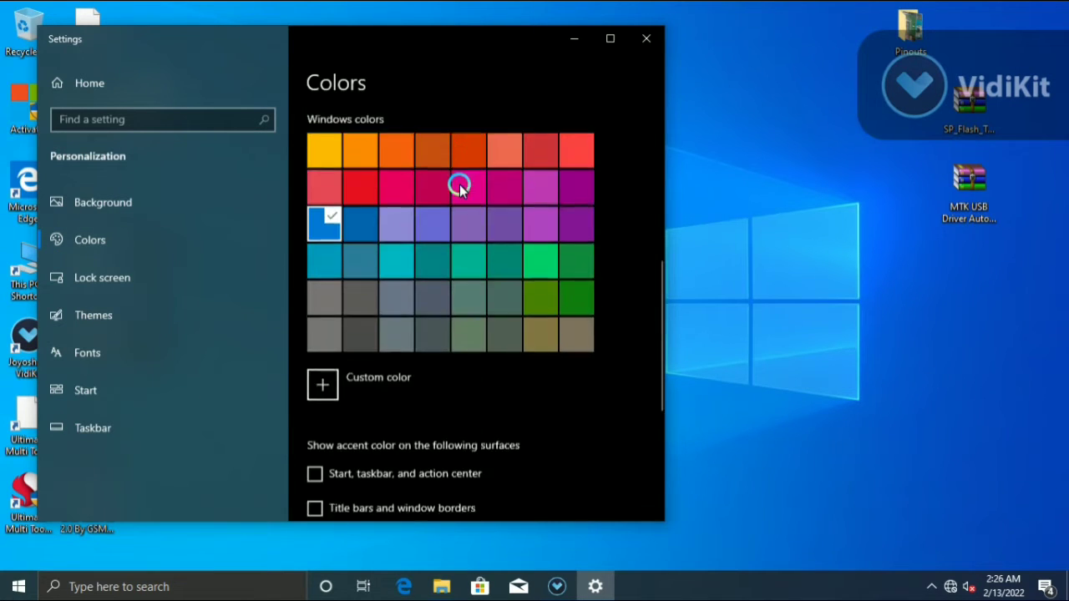
scroll(459, 185, "up", 5)
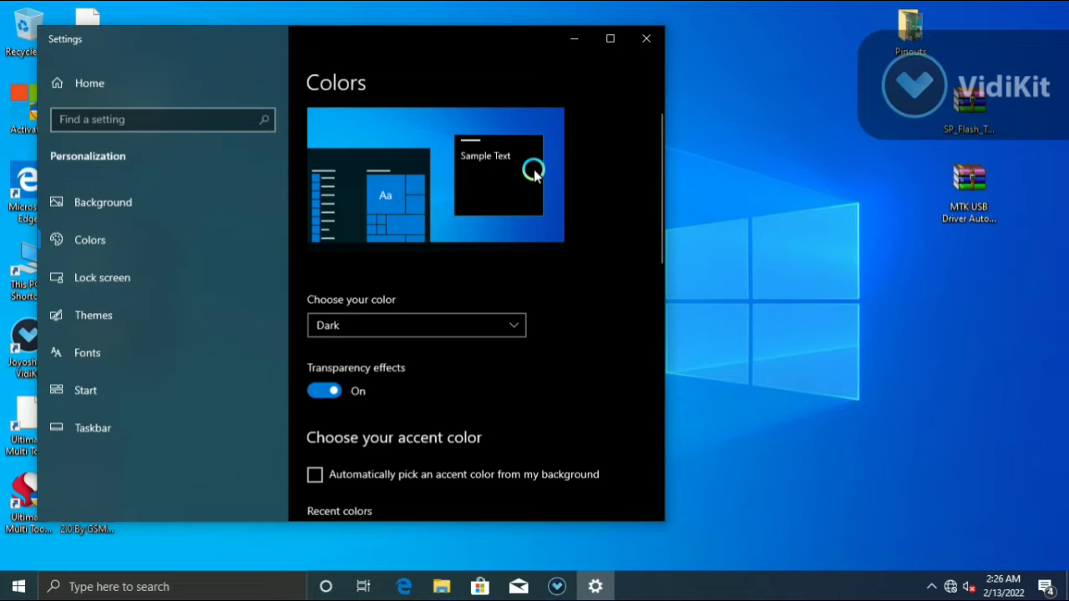
- Open the Lock screen settings and review the background, app status and sign-in screen options
left_click(88, 284)
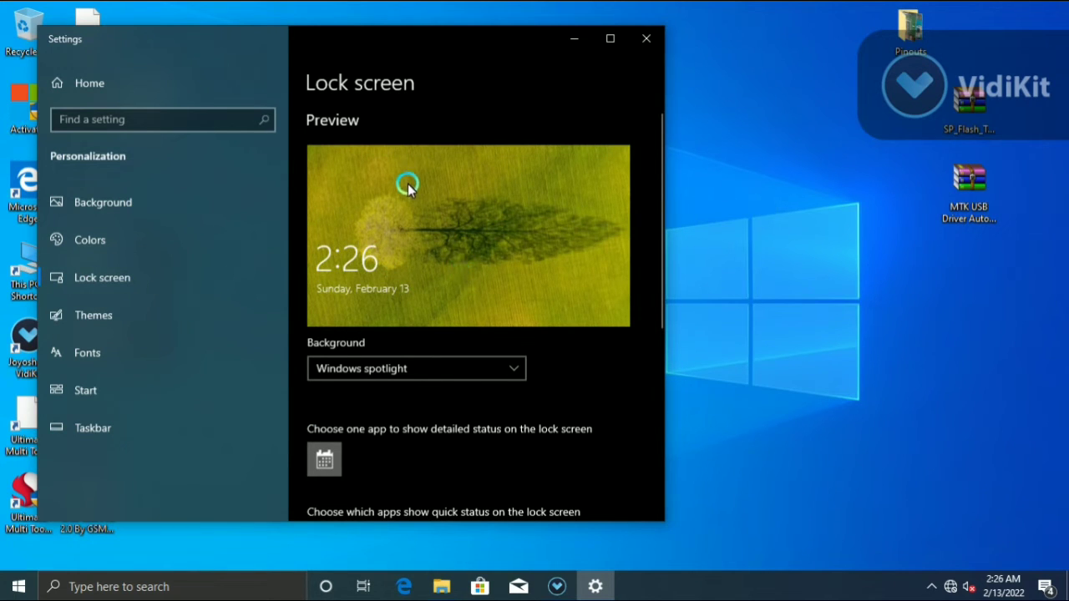
scroll(389, 332, "down", 2)
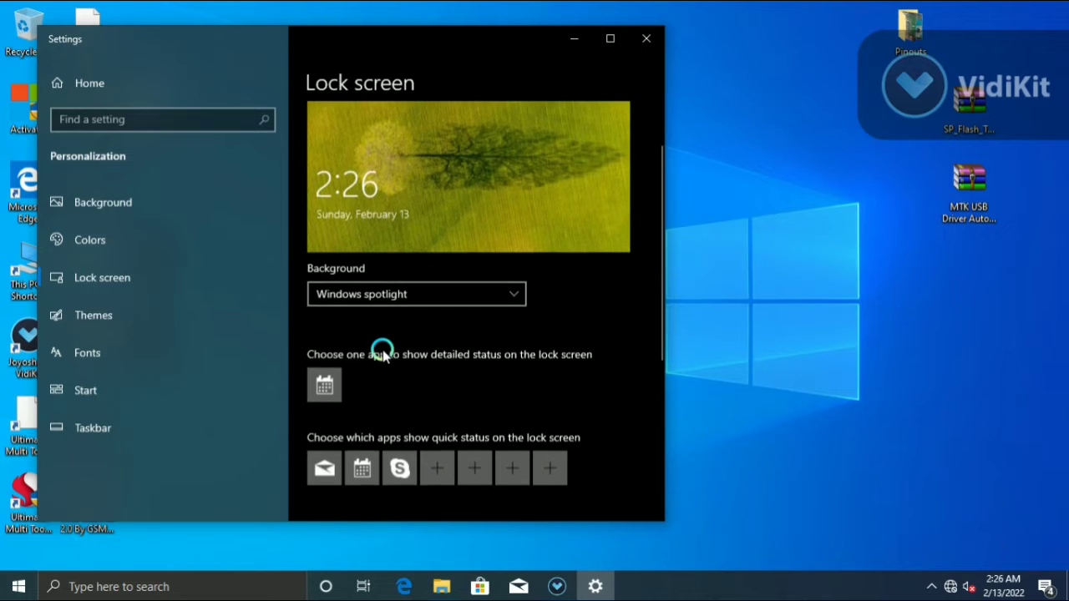
scroll(372, 241, "down", 8)
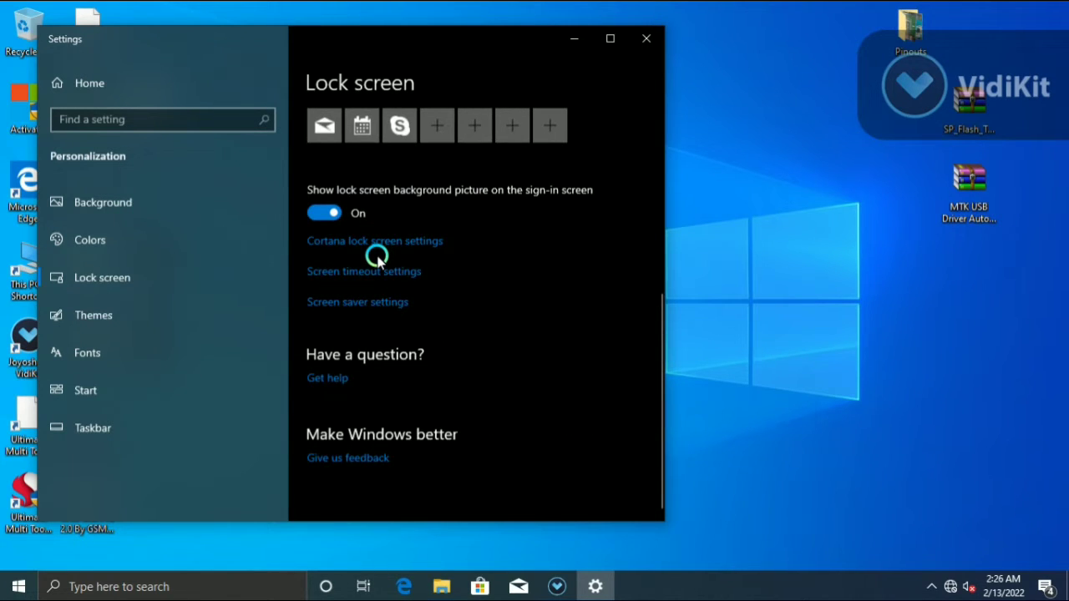
- Look through the apps available for an empty quick status slot on the lock screen and close the list without choosing one
scroll(377, 259, "up", 2)
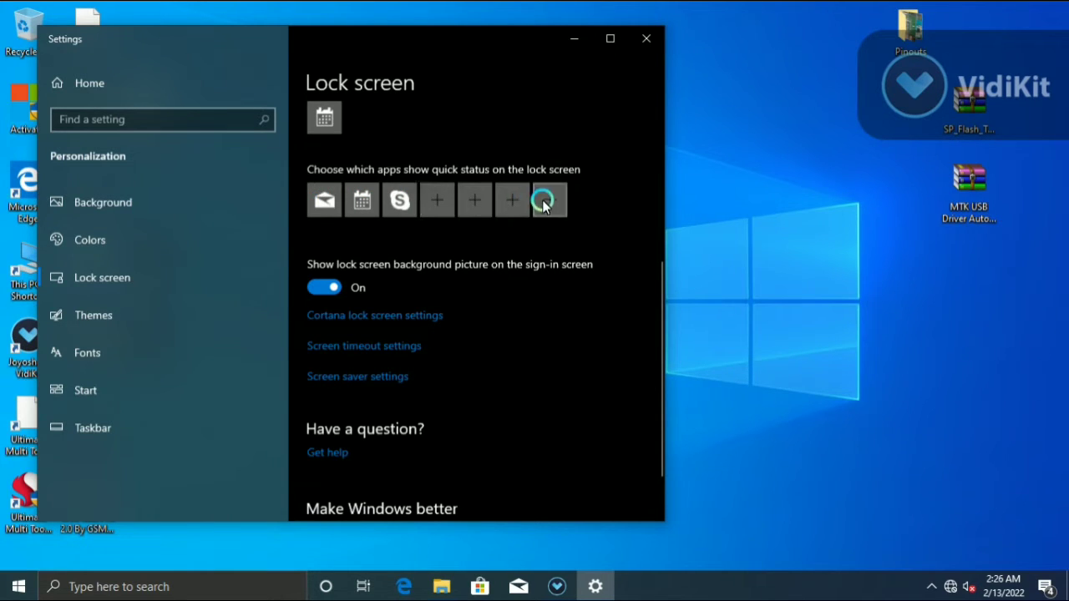
left_click(437, 202)
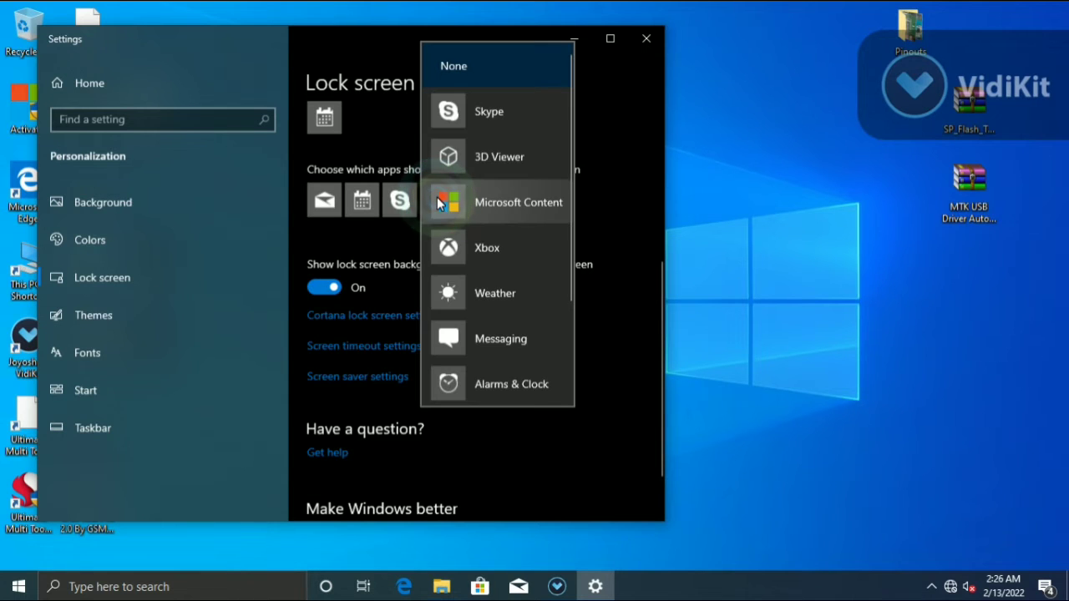
left_click(451, 336)
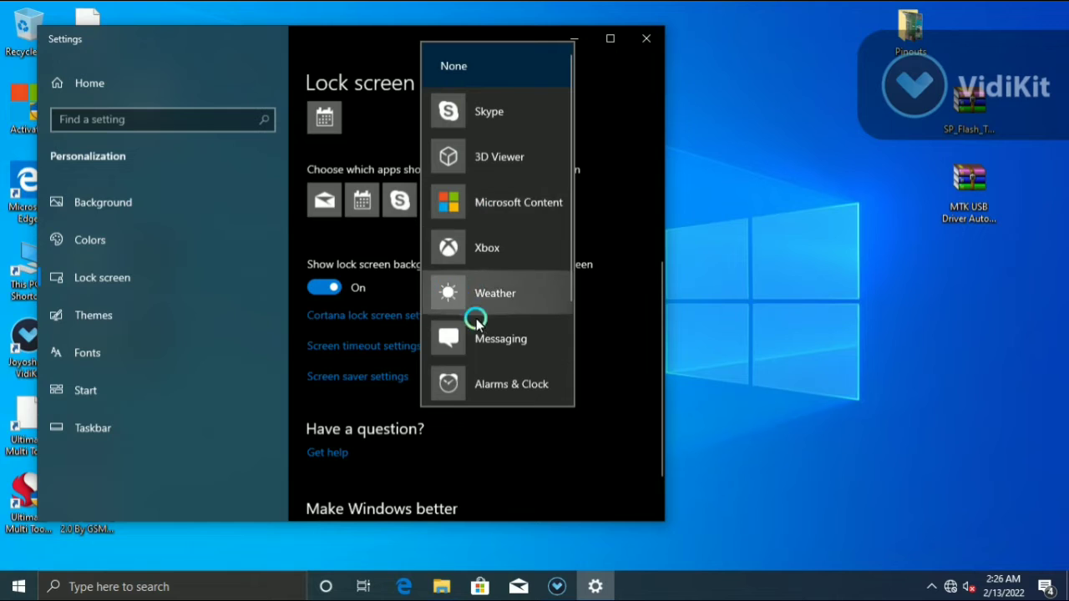
scroll(477, 334, "down", 3)
scroll(476, 368, "down", 1)
scroll(474, 367, "up", 1)
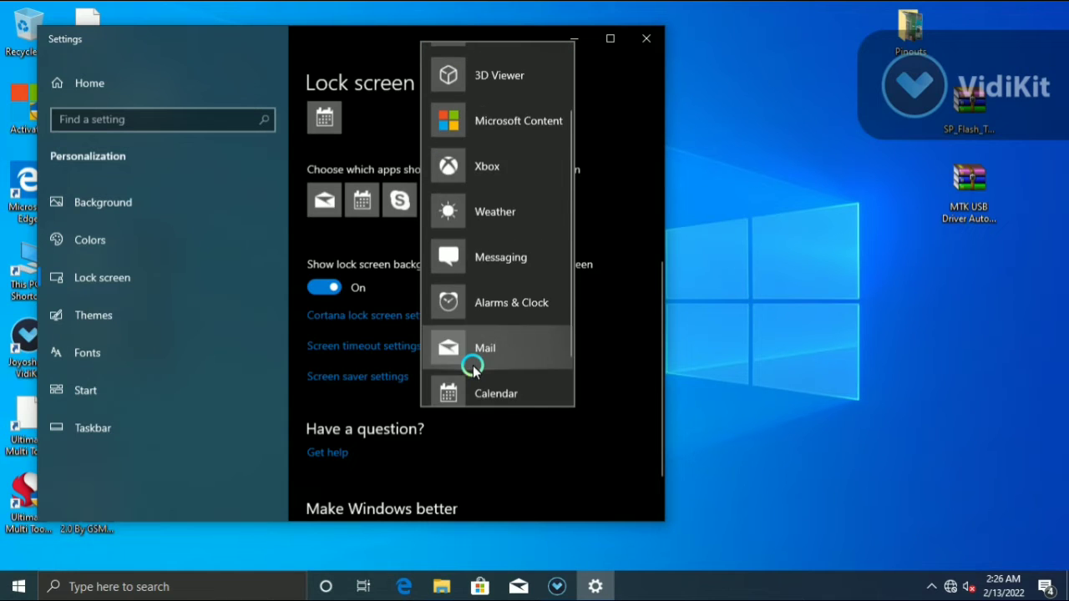
scroll(472, 368, "down", 1)
scroll(473, 369, "up", 1)
scroll(467, 375, "down", 1)
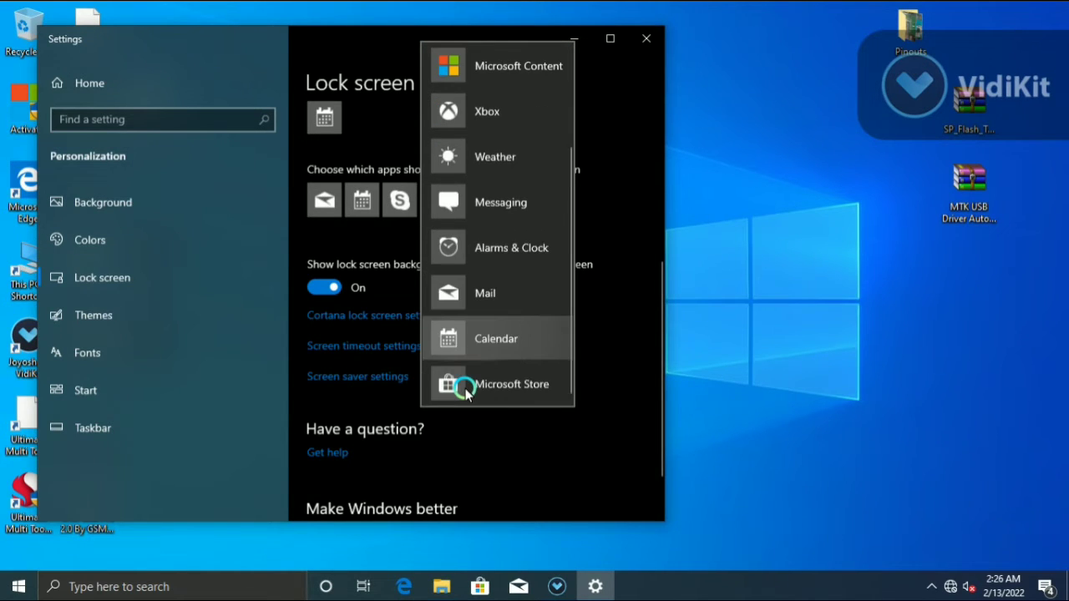
scroll(467, 389, "up", 3)
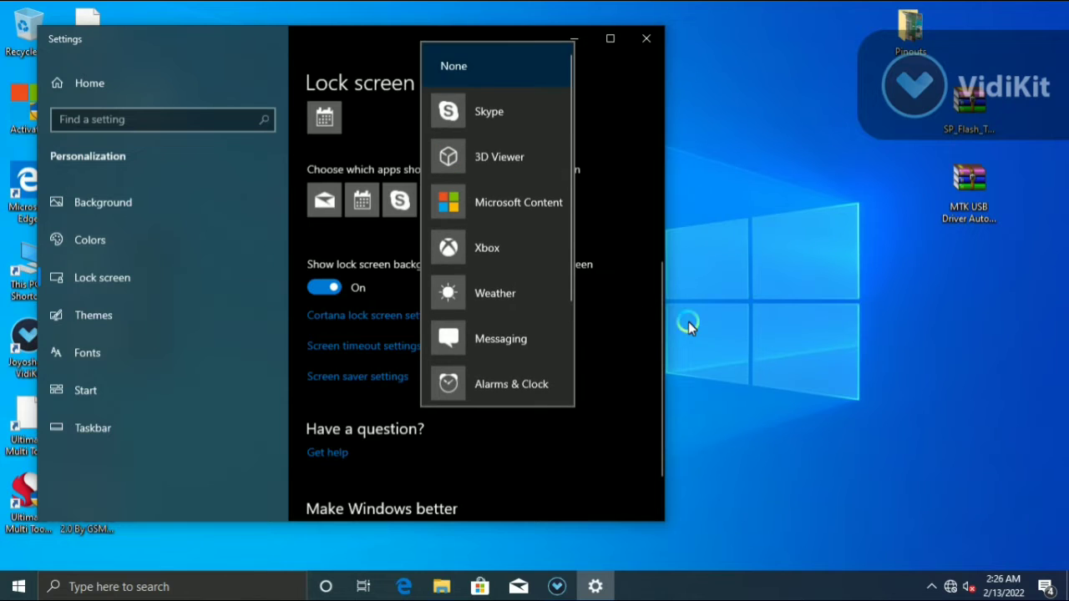
left_click(502, 435)
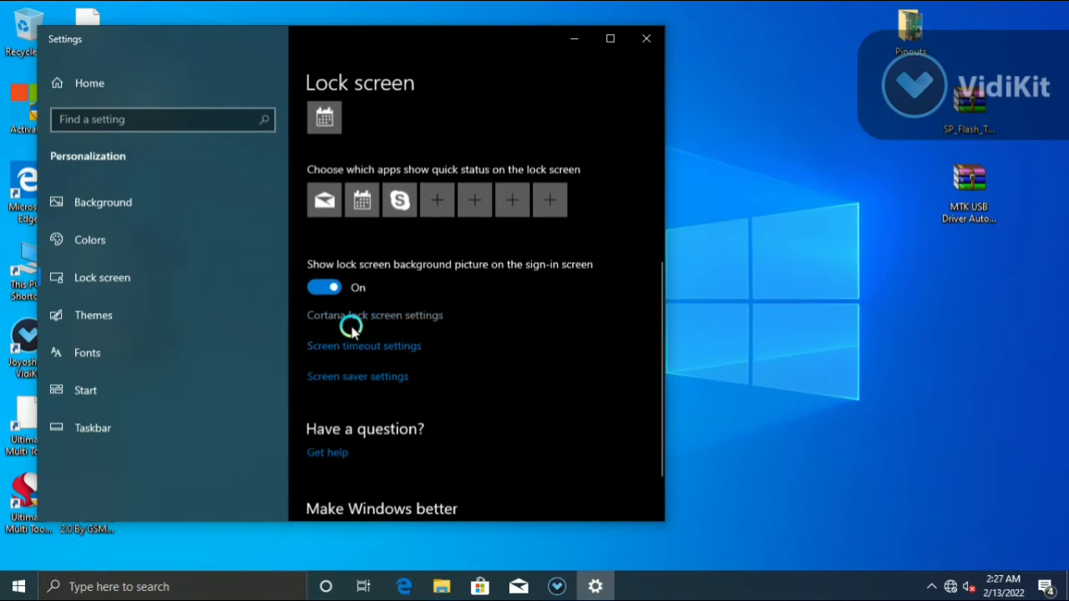
- Set the lock screen background type to Picture
scroll(352, 330, "down", 2)
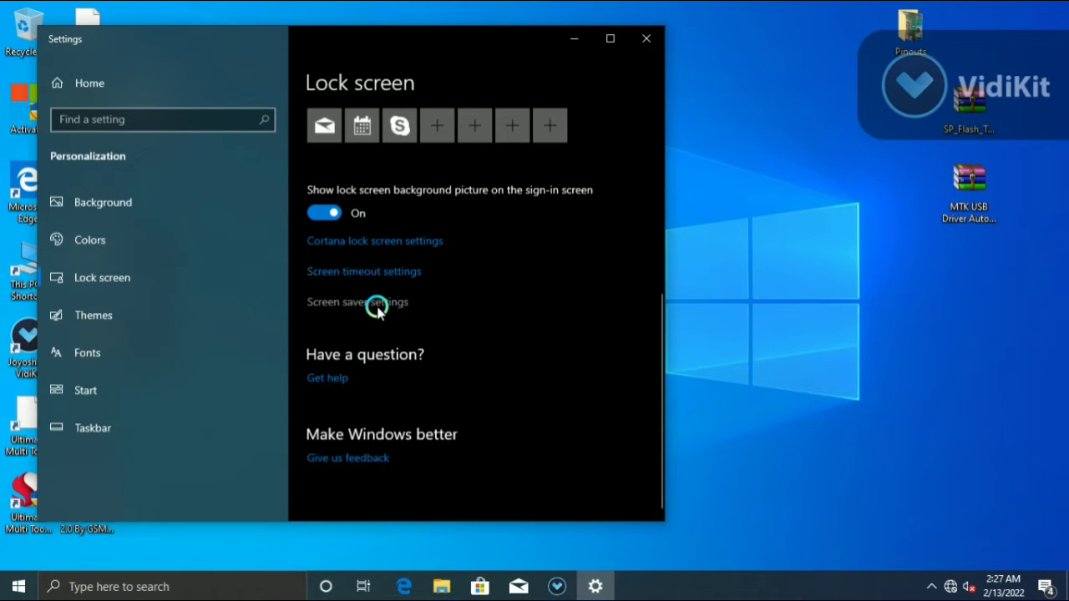
scroll(358, 311, "up", 1)
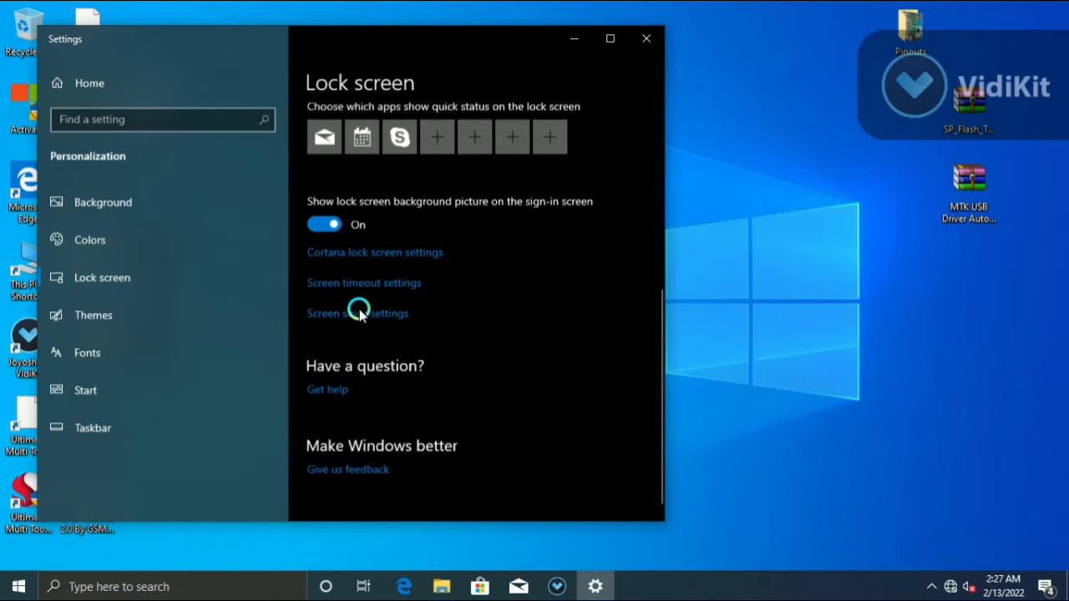
scroll(361, 326, "up", 5)
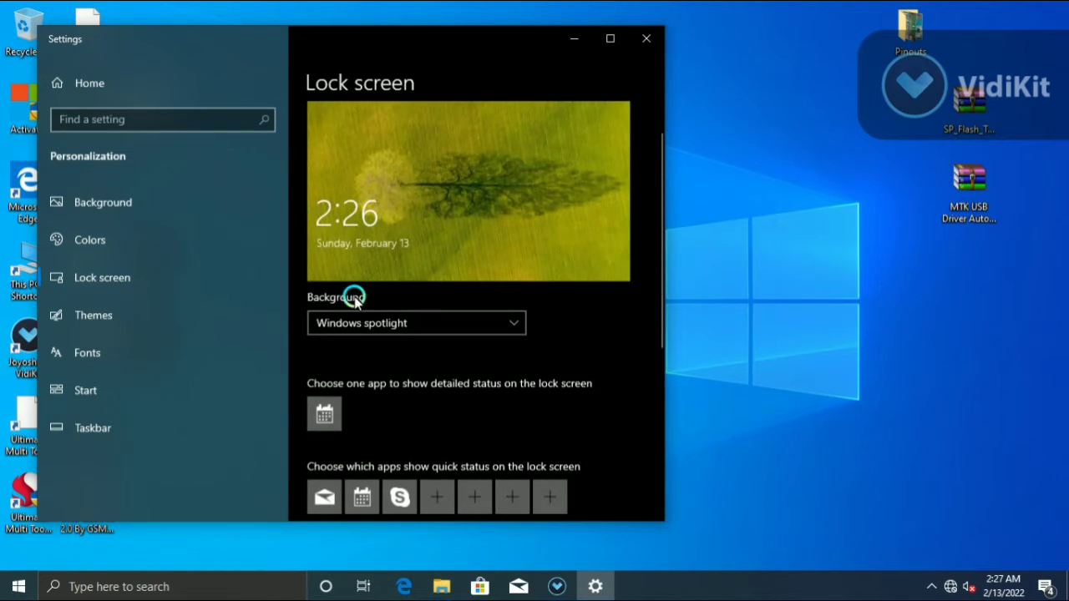
left_click(393, 321)
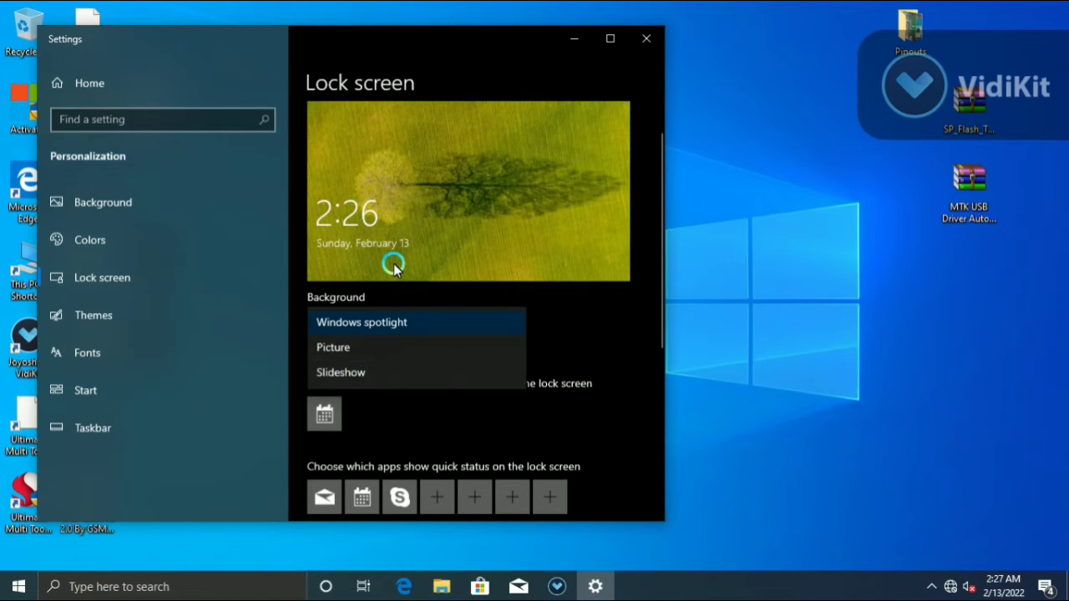
left_click(406, 239)
left_click(363, 322)
left_click(333, 349)
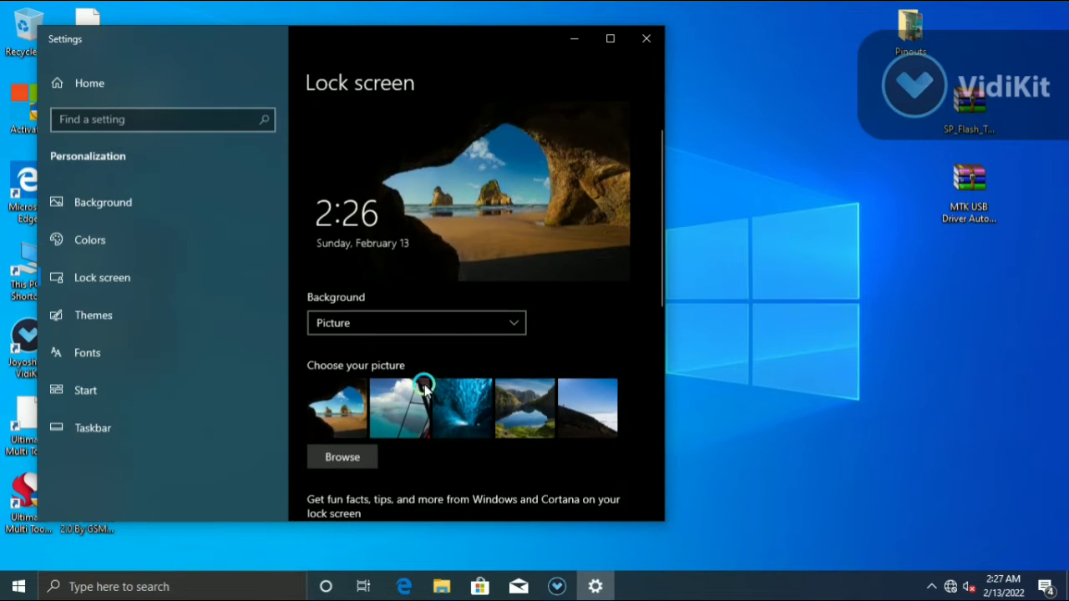
- Choose the mountain lake picture as the lock screen background and review the page with its preview
scroll(457, 391, "down", 3)
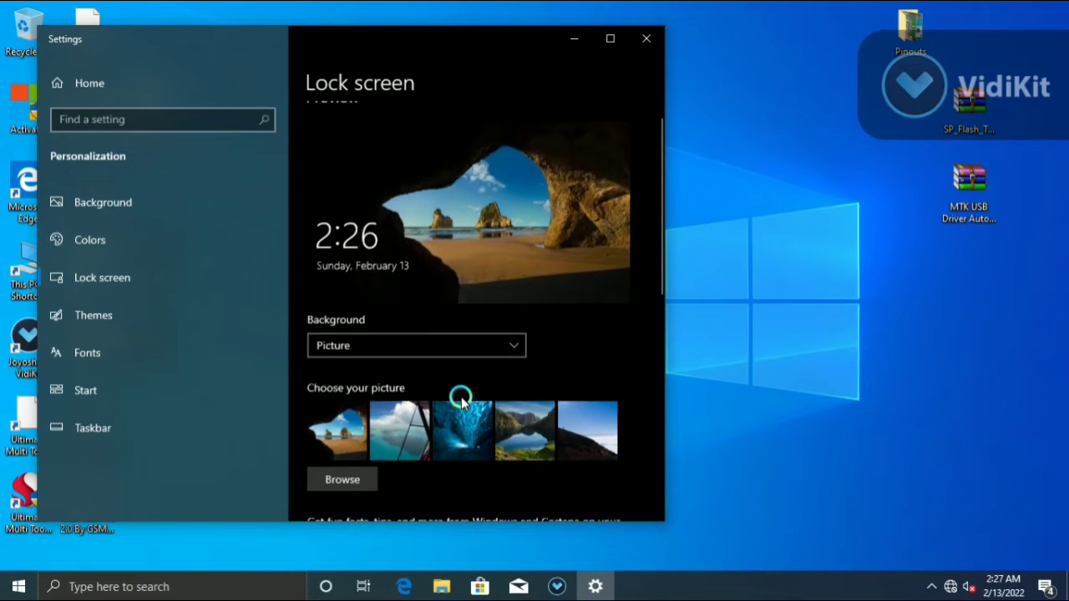
scroll(518, 317, "down", 1)
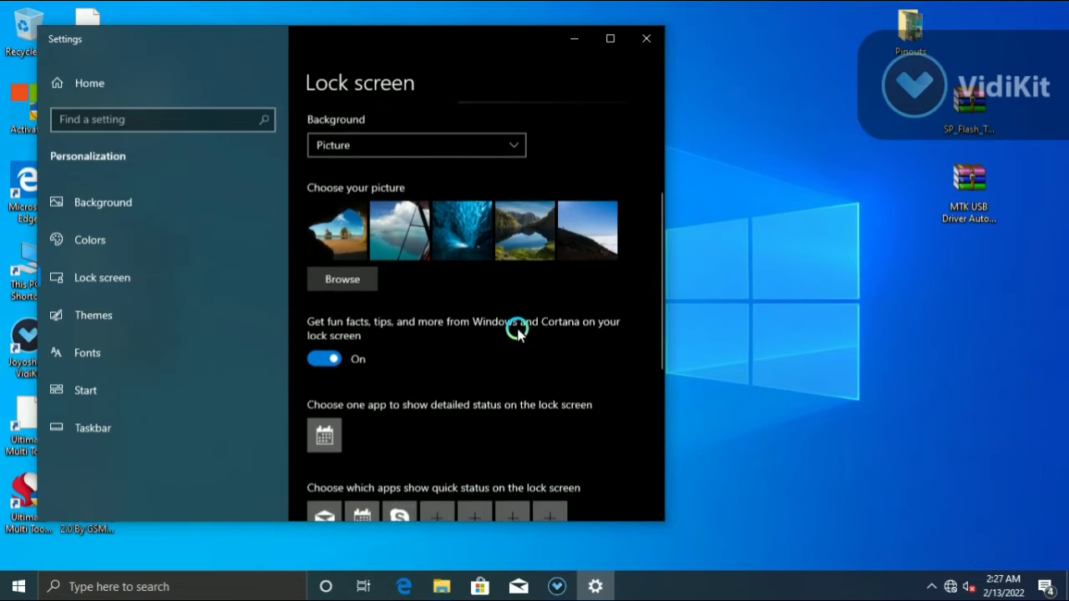
left_click(526, 251)
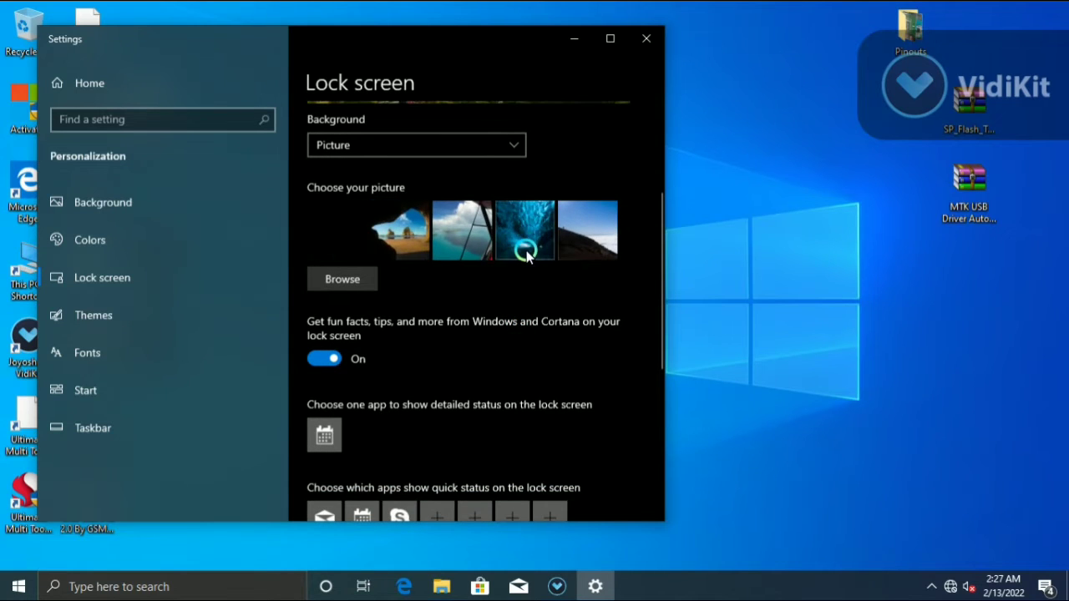
scroll(526, 255, "up", 3)
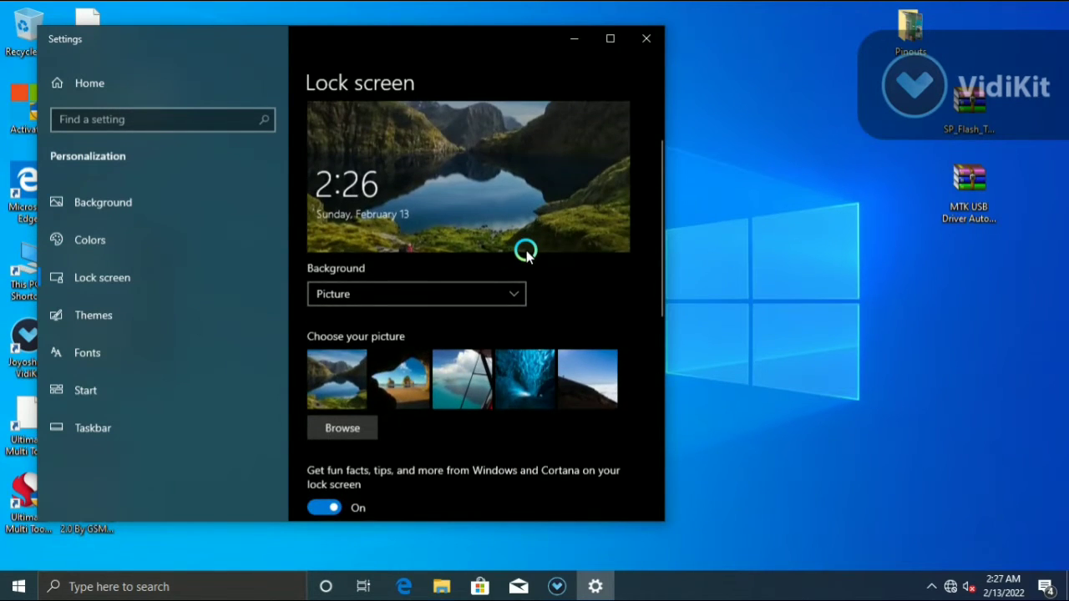
scroll(526, 251, "down", 6)
scroll(480, 366, "up", 7)
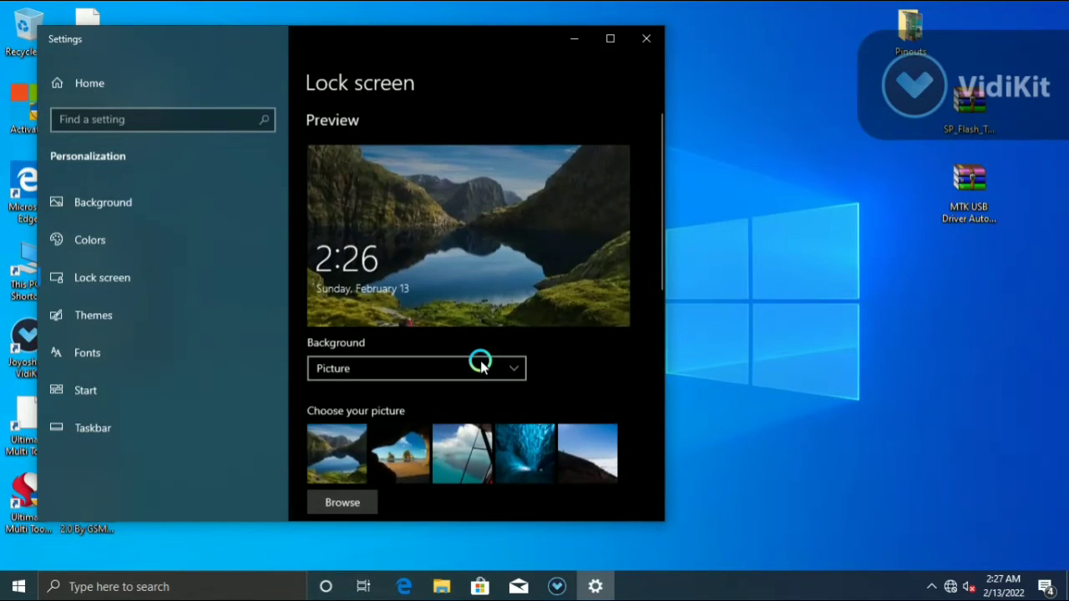
scroll(480, 359, "down", 6)
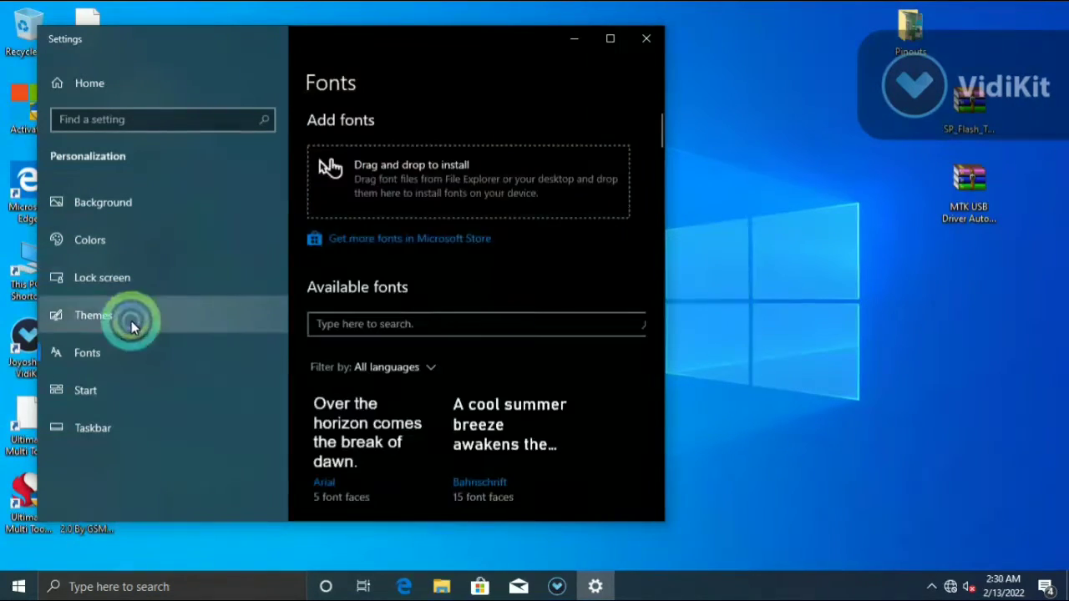
- Open the mouse cursor settings from Themes and look through the list of pointers in the Windows Default scheme
left_click(132, 321)
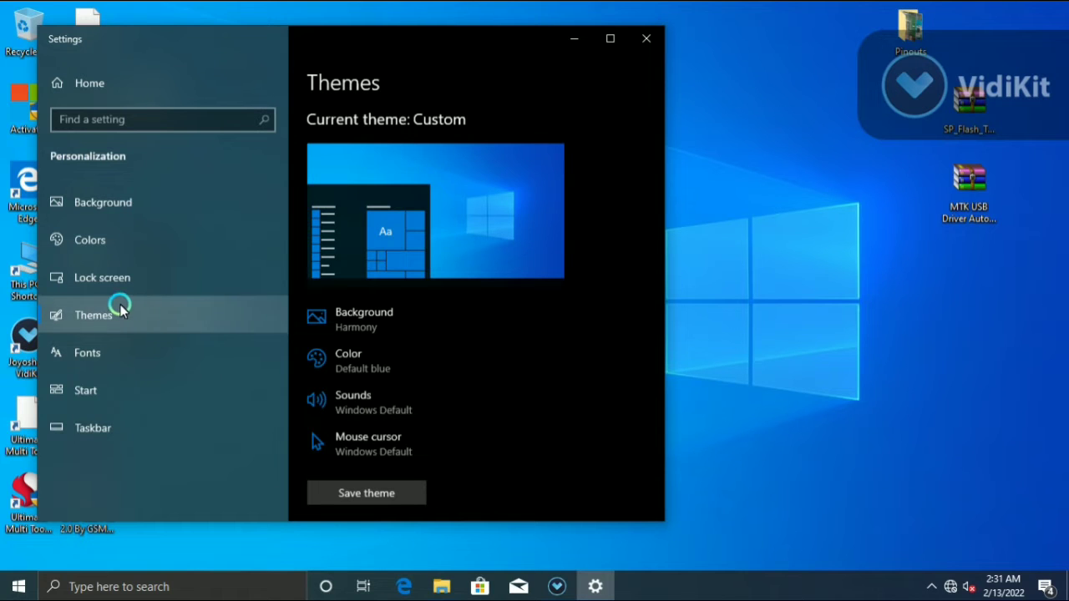
left_click(350, 440)
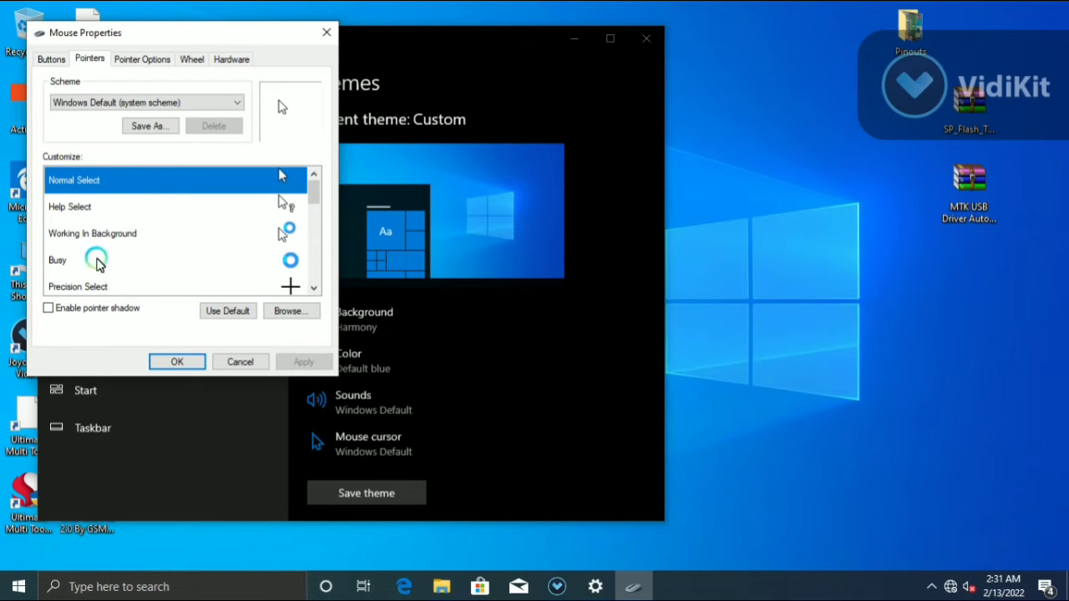
scroll(167, 234, "down", 2)
scroll(167, 237, "up", 2)
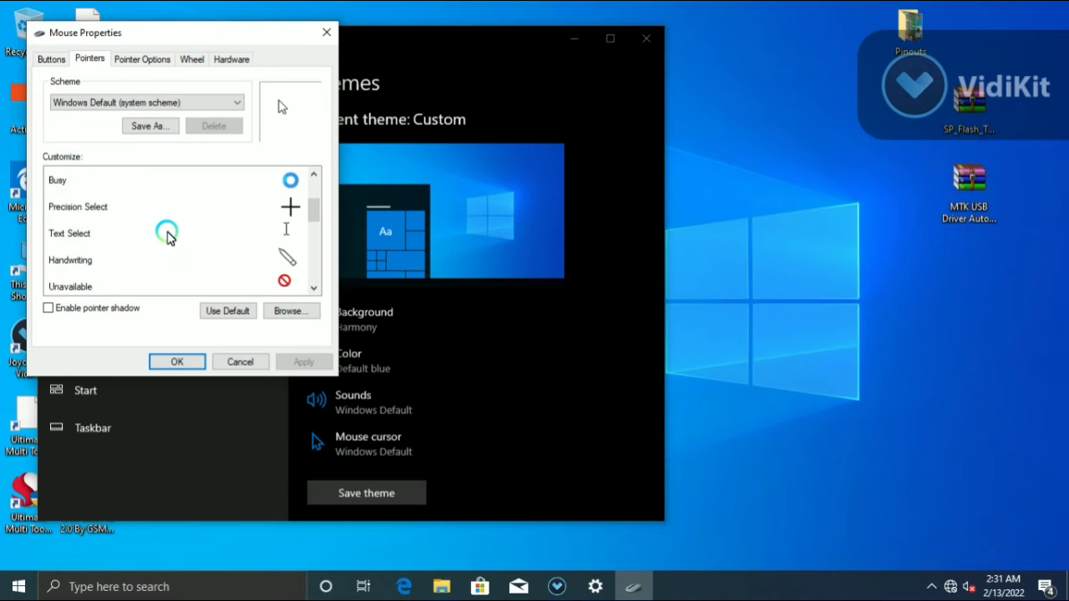
scroll(167, 236, "down", 3)
scroll(167, 236, "down", 2)
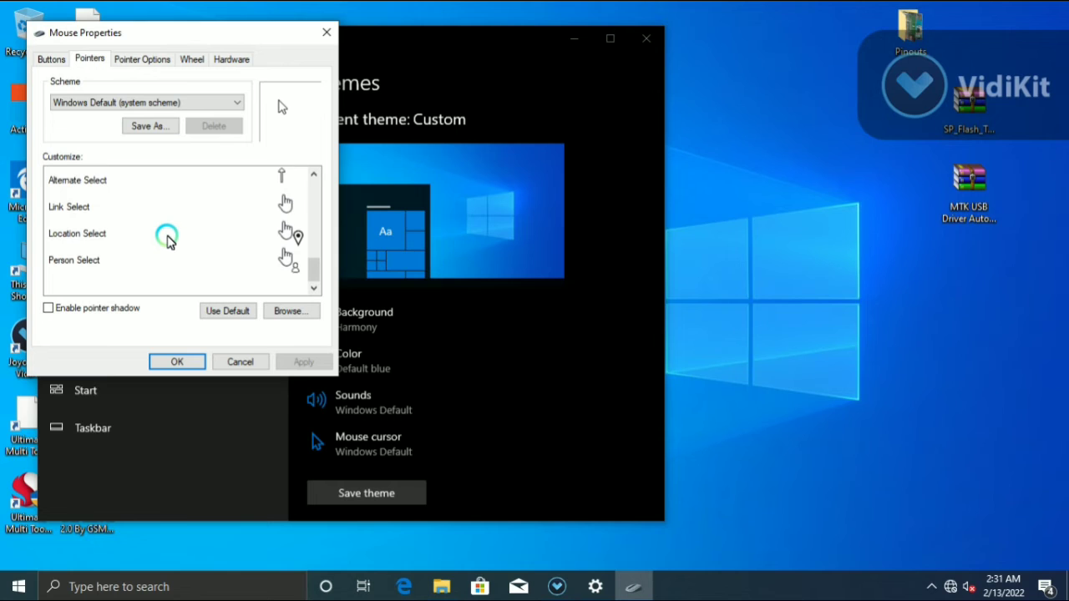
scroll(167, 236, "up", 5)
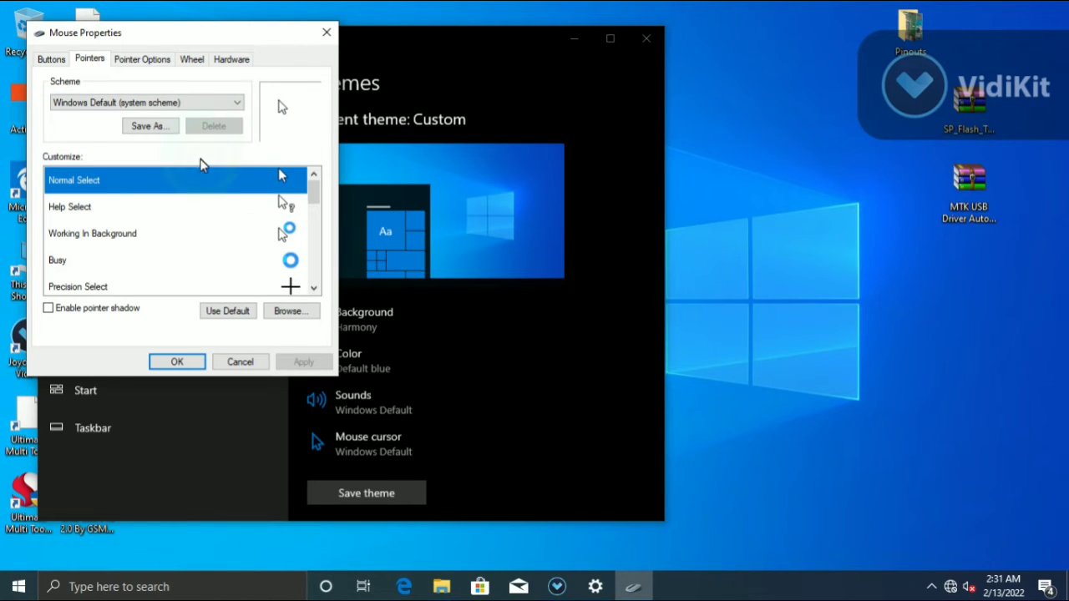
scroll(258, 246, "down", 1)
scroll(259, 256, "up", 1)
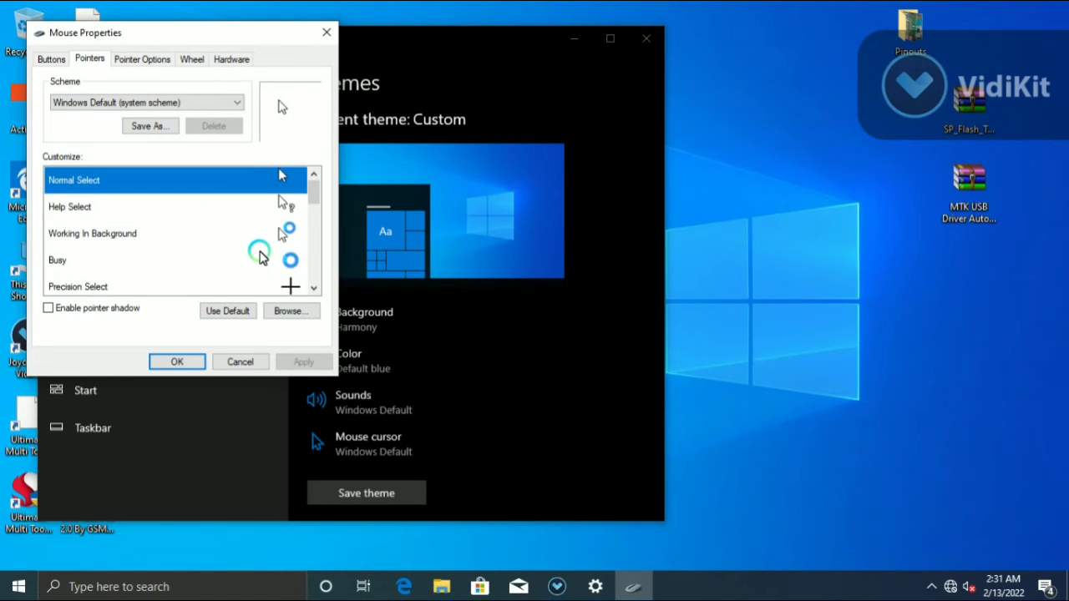
- Preview the Help Select, Working In Background, Busy, Precision Select, Diagonal Resize 1 and Link Select pointers, then close Mouse Properties with OK
left_click(289, 211)
left_click(282, 240)
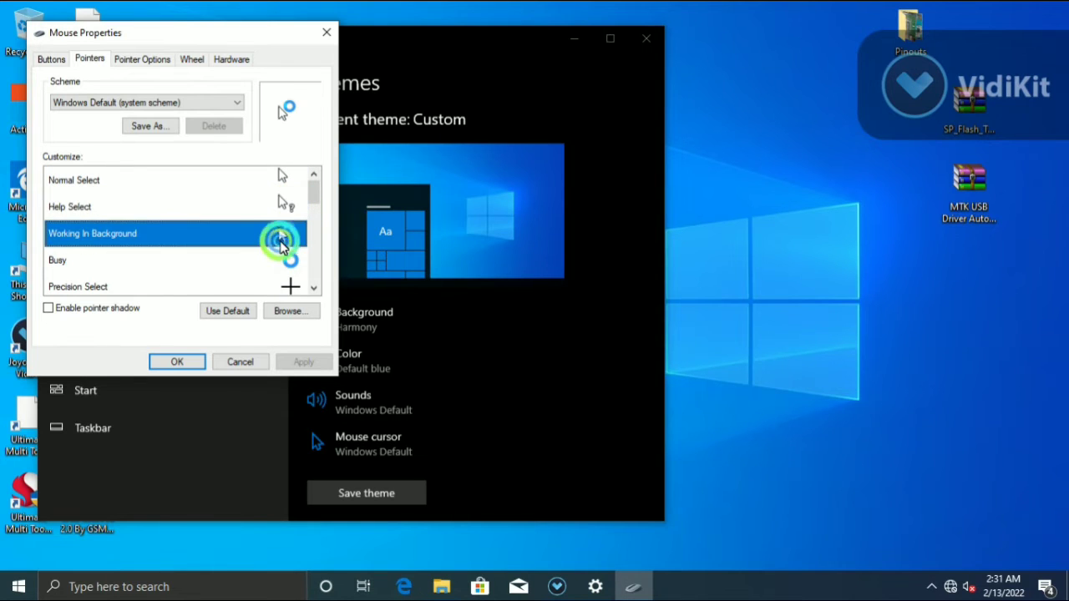
scroll(284, 251, "down", 1)
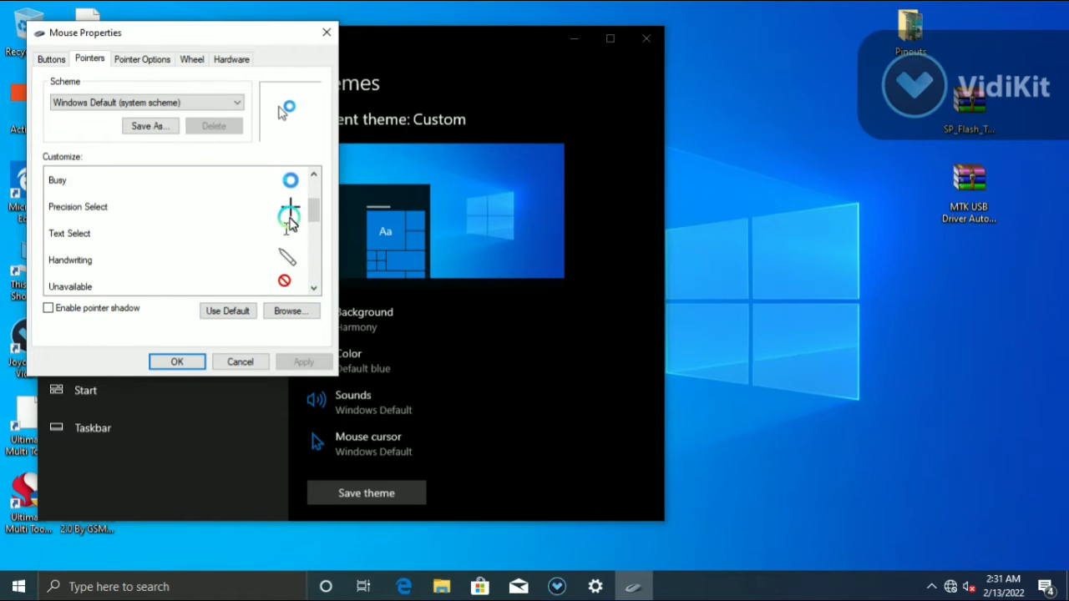
left_click(288, 184)
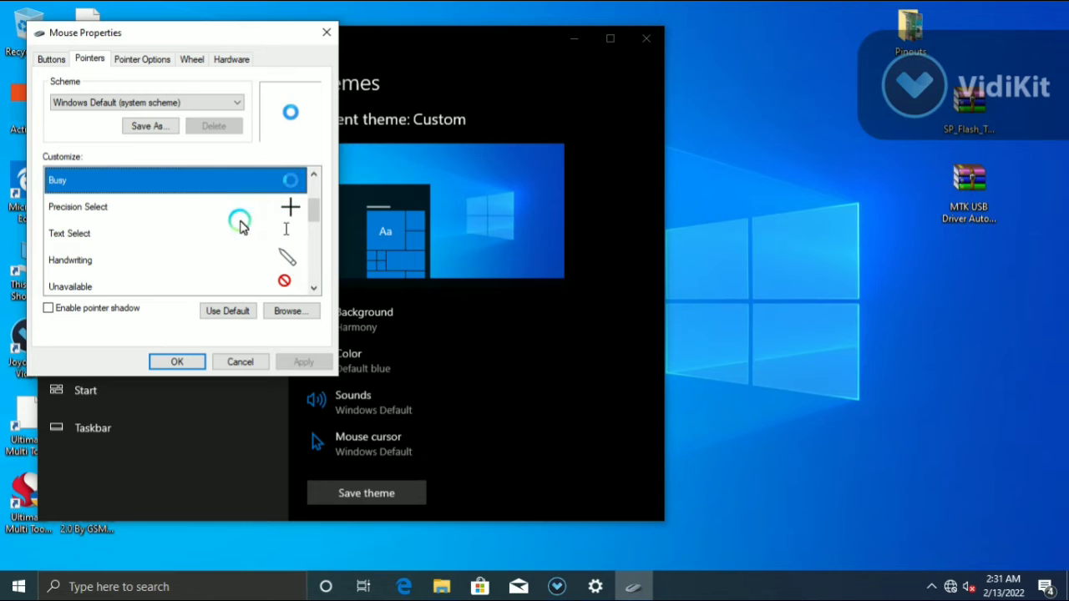
left_click(288, 208)
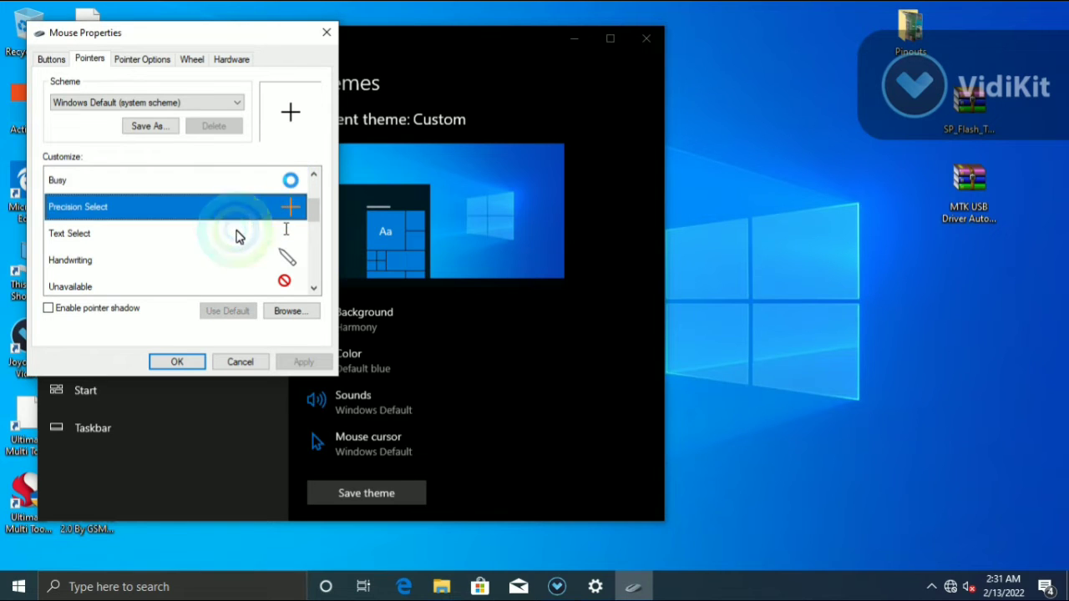
scroll(233, 232, "down", 2)
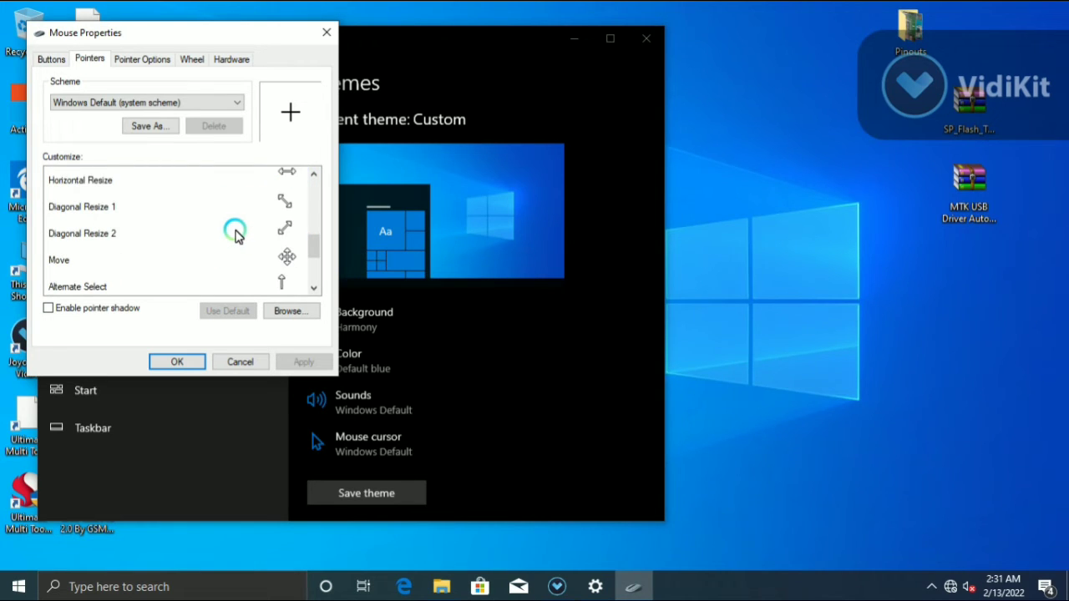
left_click(282, 205)
scroll(270, 241, "down", 1)
scroll(270, 241, "down", 1)
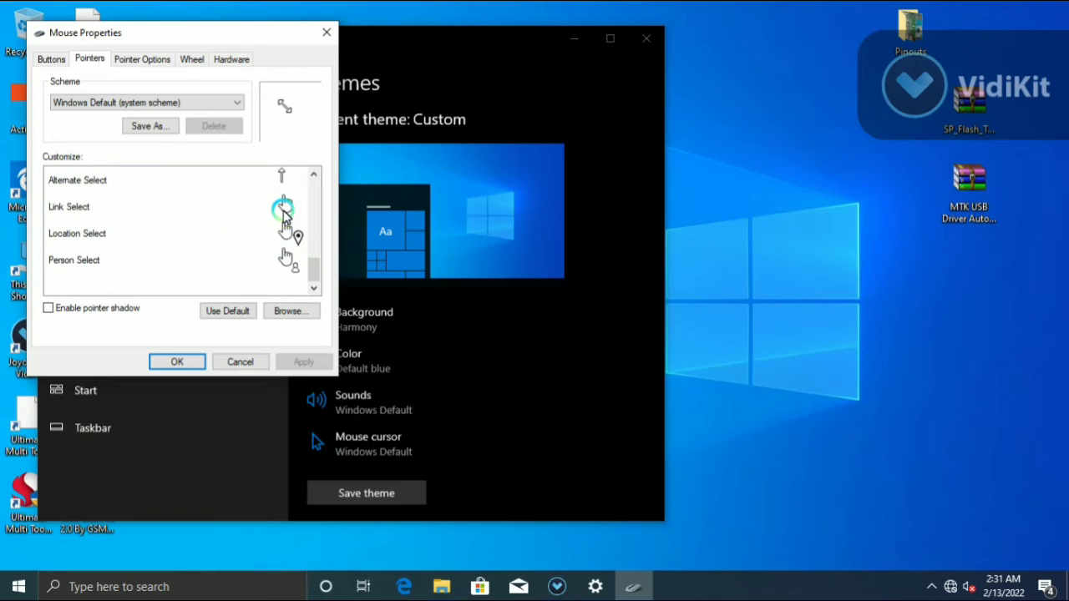
left_click(283, 211)
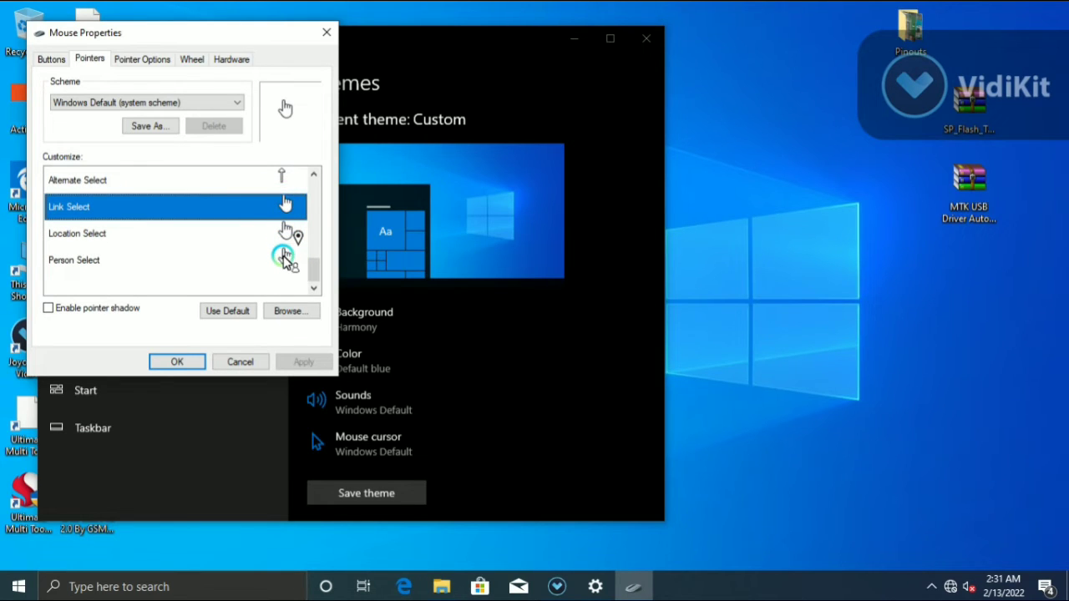
left_click(288, 204)
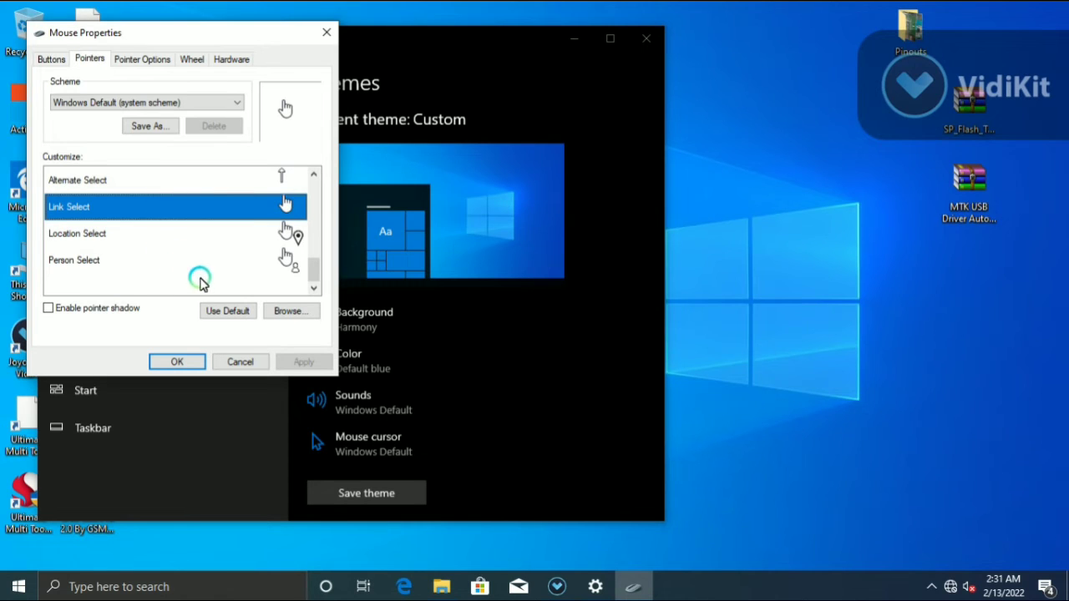
left_click(179, 361)
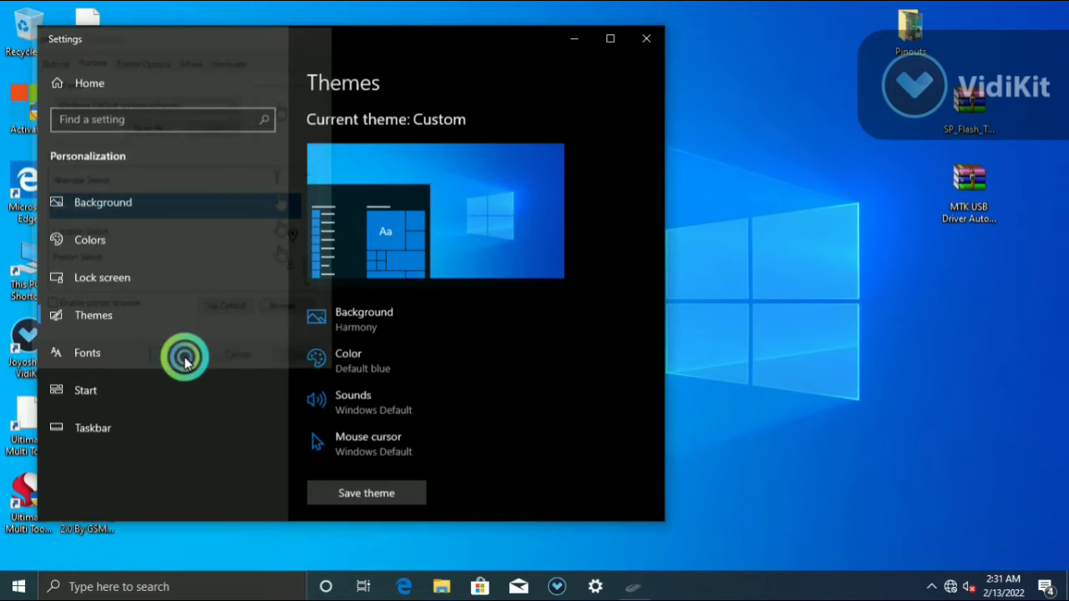
right_click(718, 158)
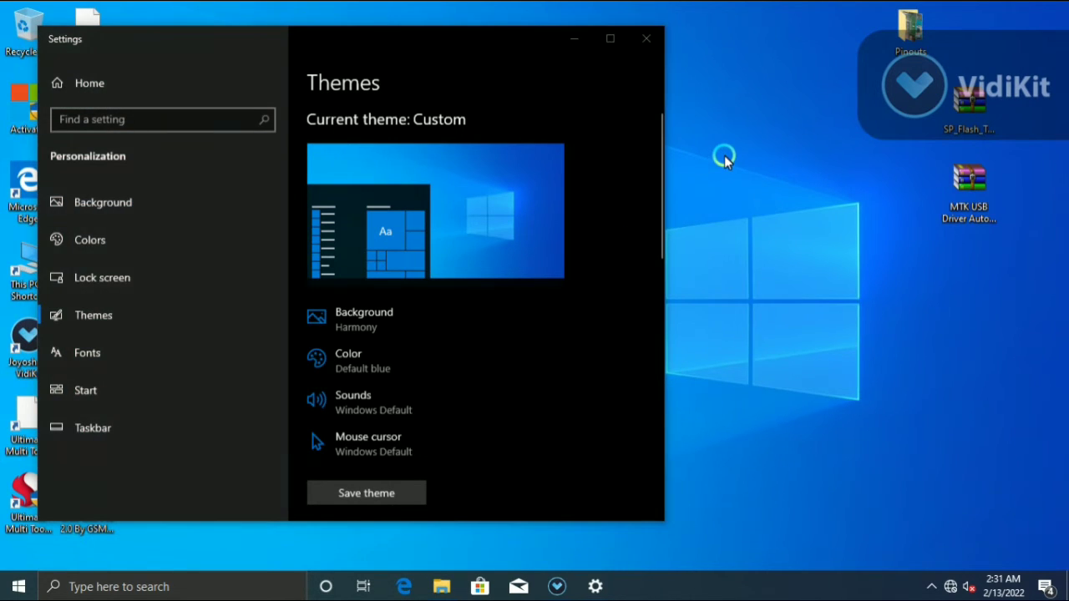
left_click(756, 203)
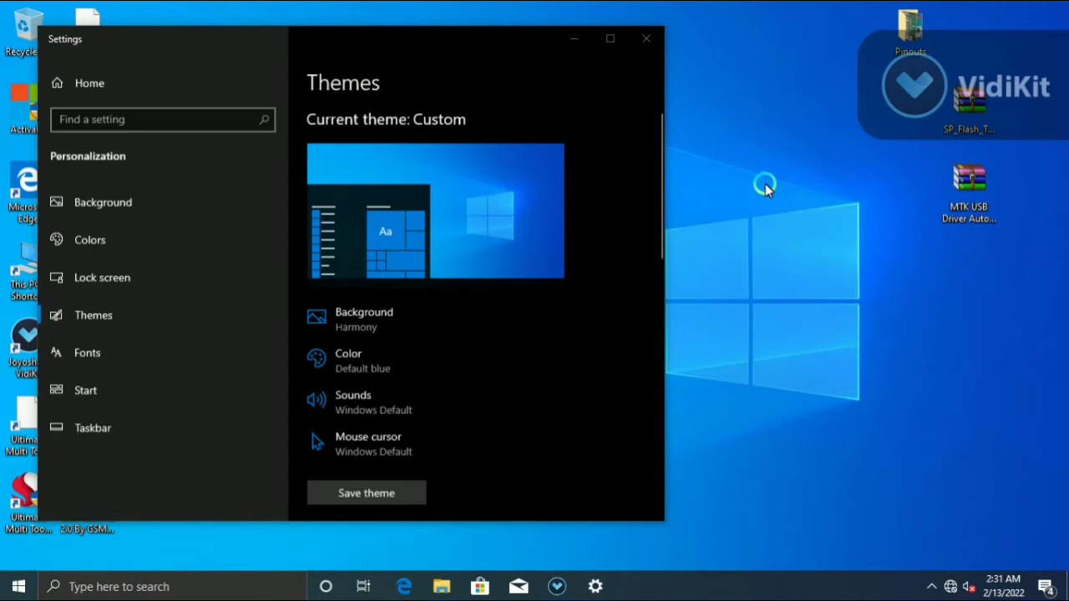
- Refresh the desktop several times to check how the mouse pointer looks outside the settings window
right_click(773, 184)
left_click(791, 232)
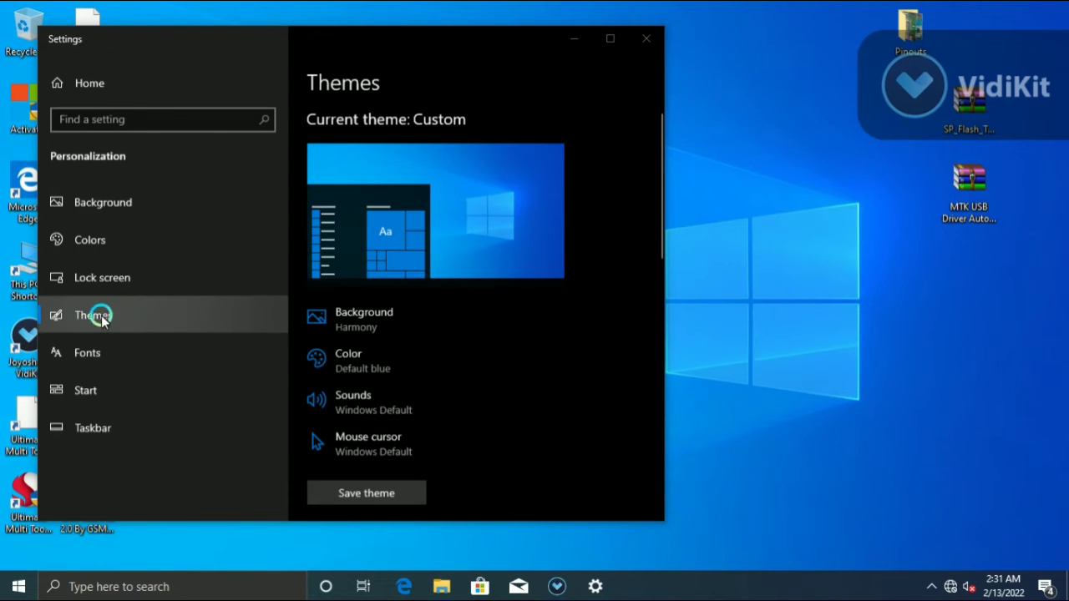
right_click(834, 161)
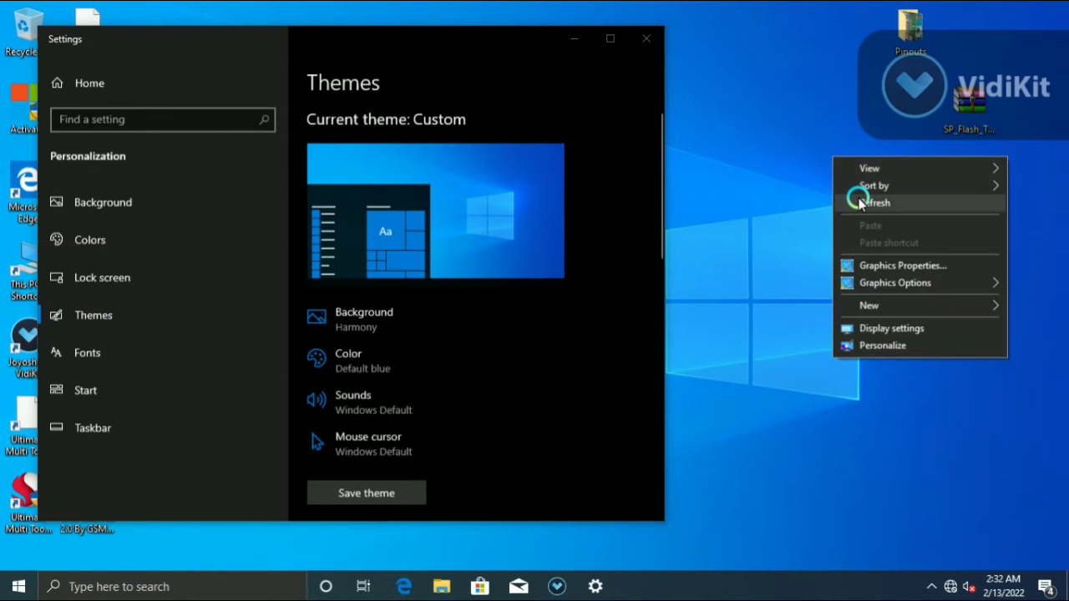
left_click(847, 202)
right_click(816, 151)
left_click(847, 191)
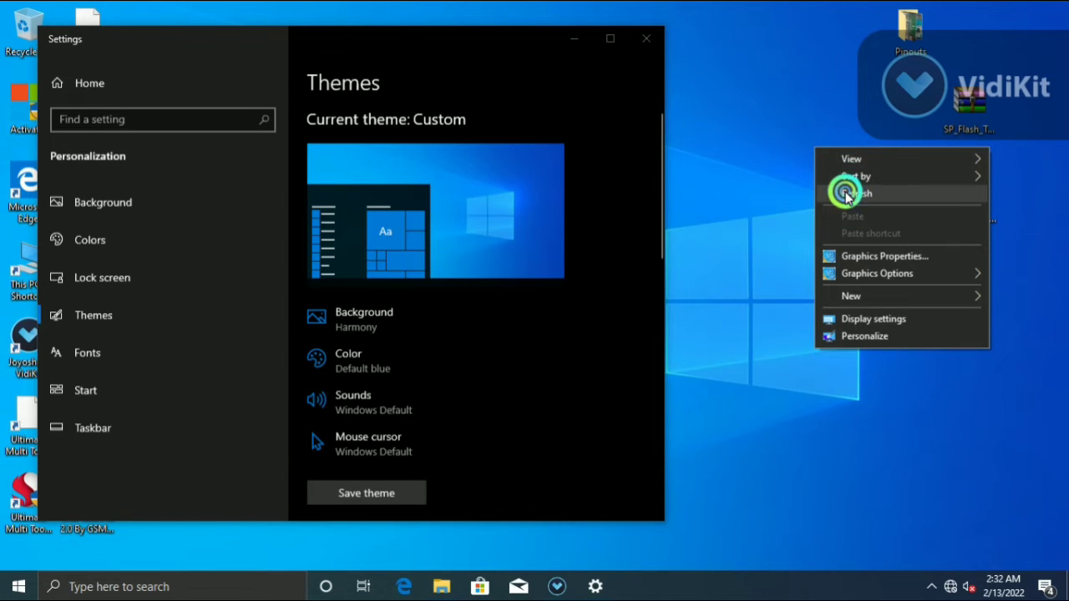
- Reopen the mouse cursor settings from Themes and check the Normal Select pointer and the scheme choices
left_click(83, 313)
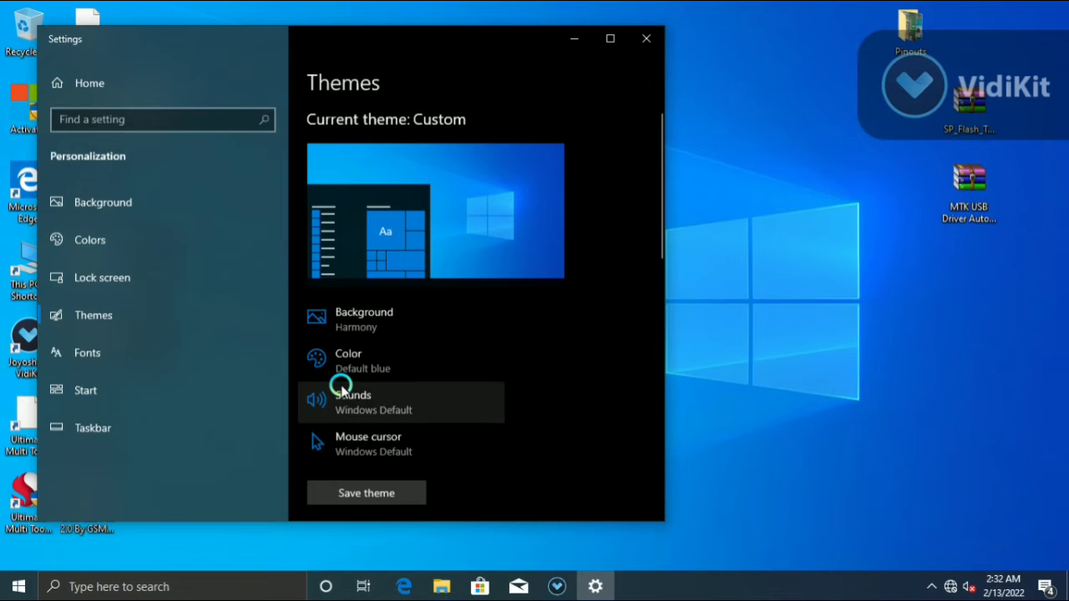
left_click(342, 432)
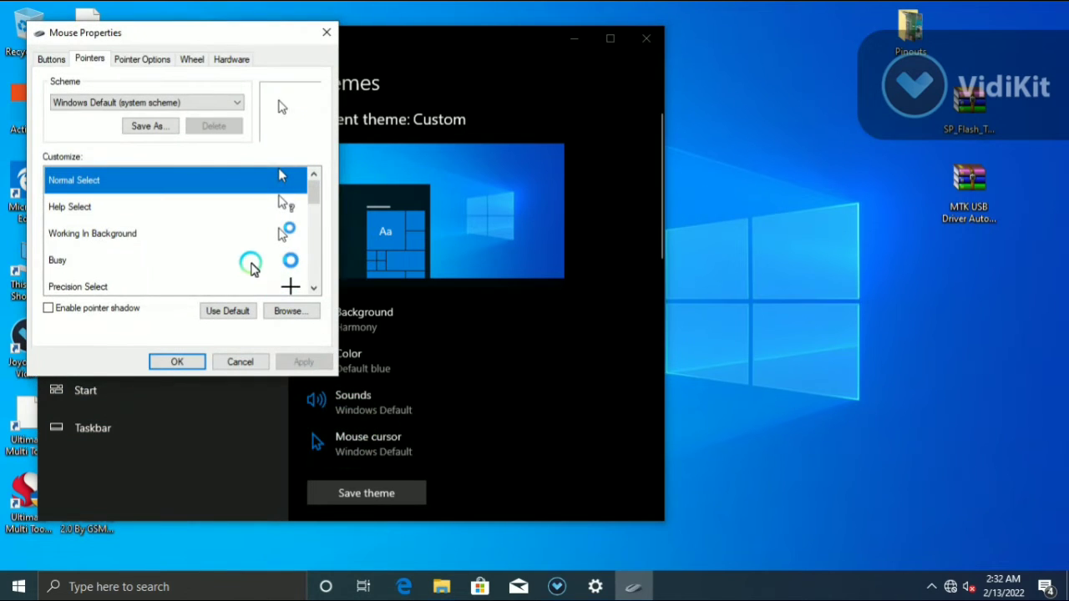
left_click(221, 316)
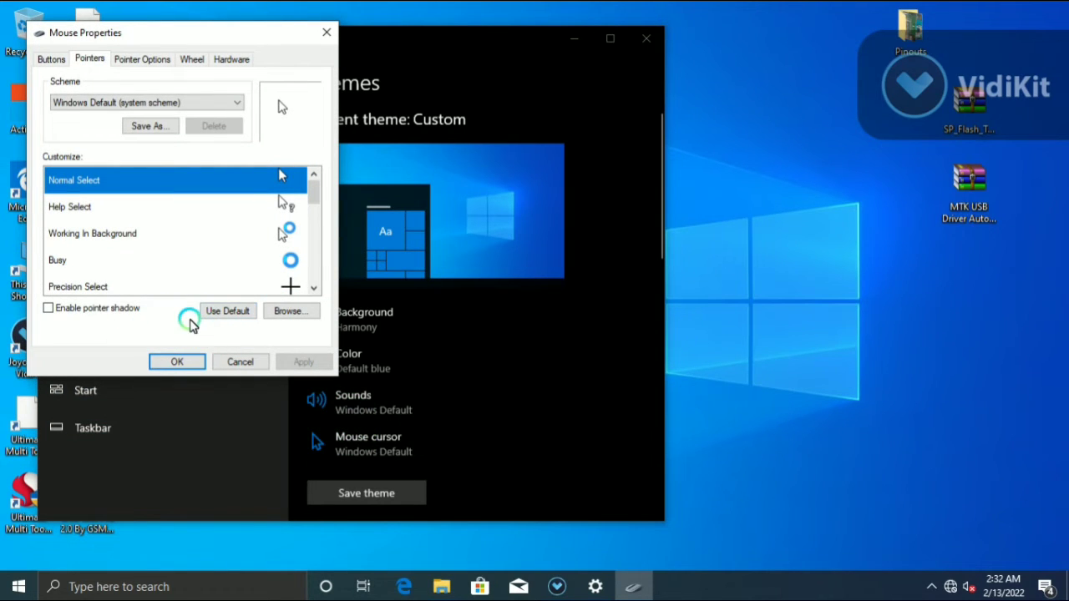
left_click(188, 173)
left_click(229, 102)
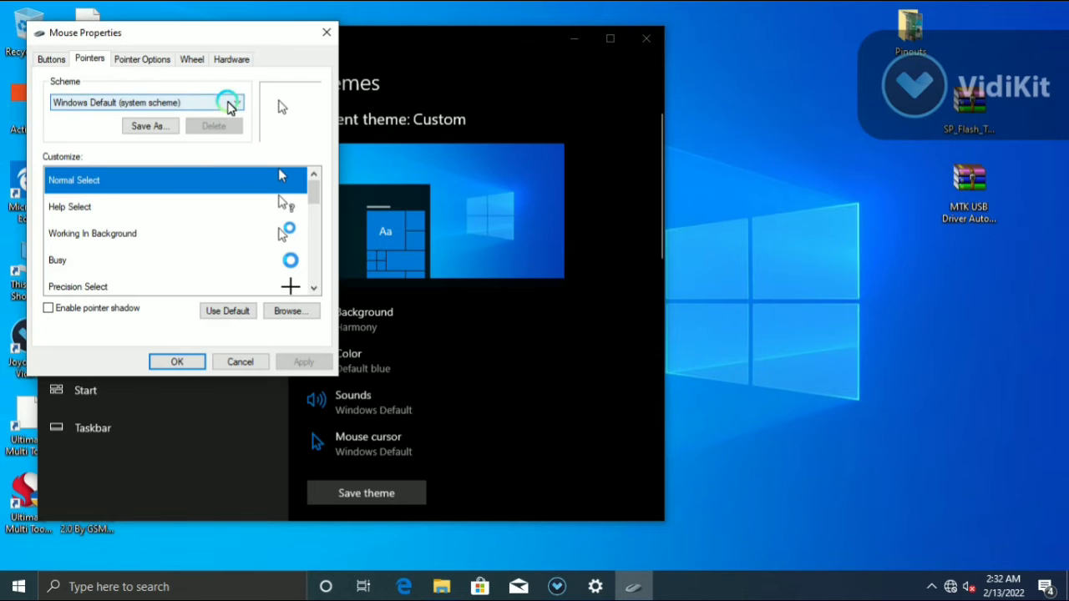
left_click(229, 102)
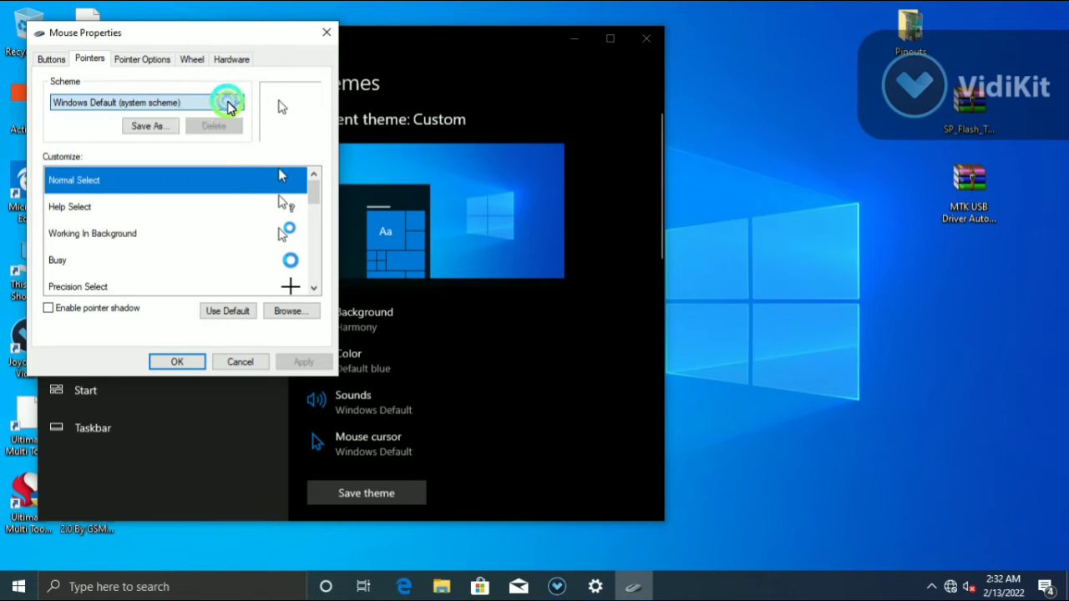
left_click(227, 101)
left_click(236, 101)
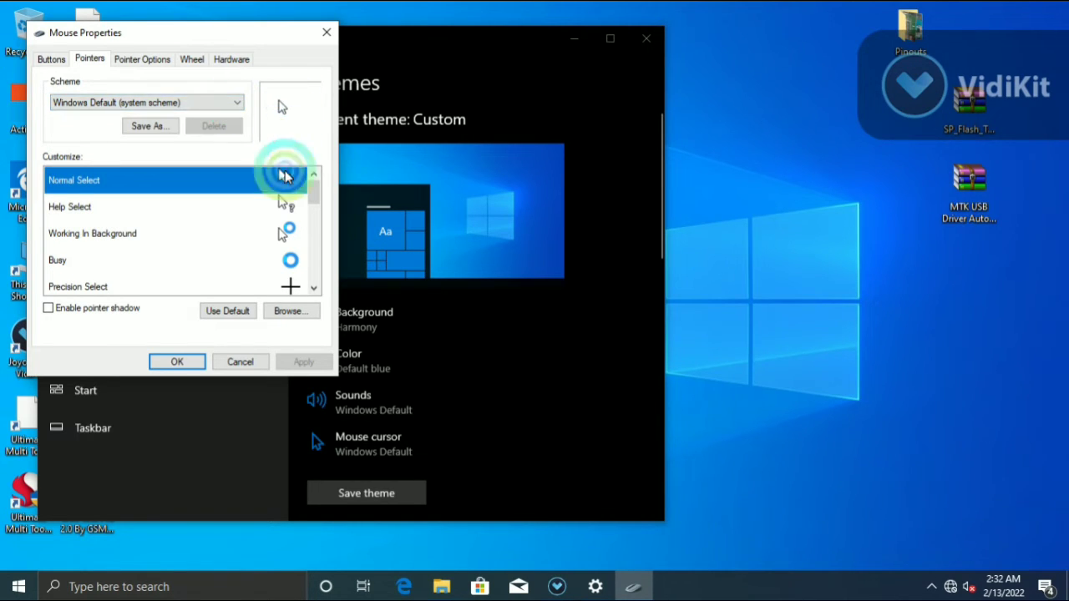
- Select the Link Select pointer and save the pointer scheme as Windows Default
scroll(282, 246, "down", 4)
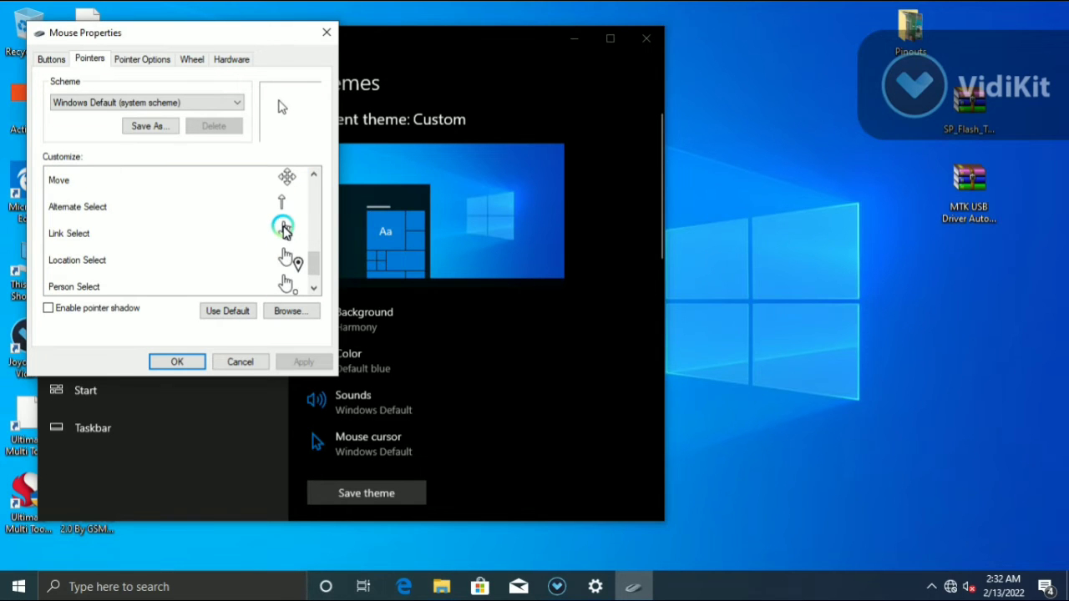
left_click(284, 231)
left_click(286, 107)
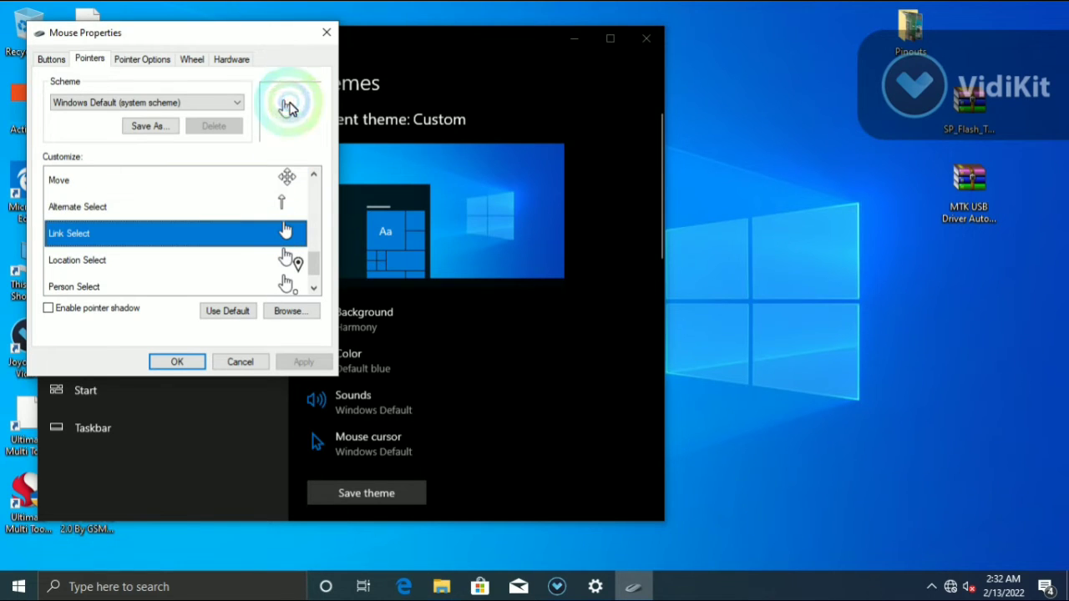
left_click(157, 126)
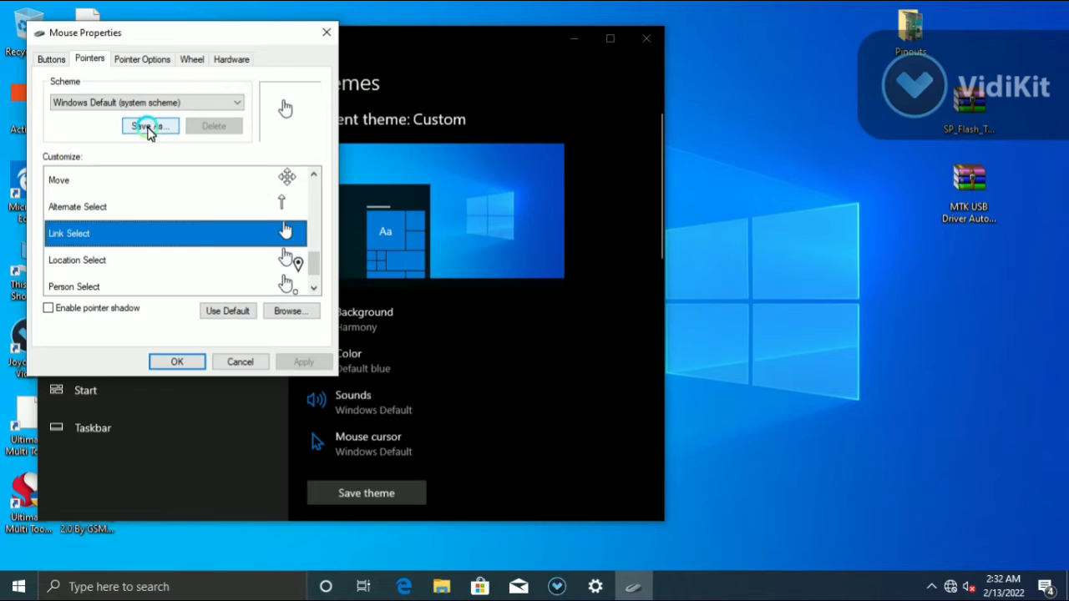
left_click(359, 211)
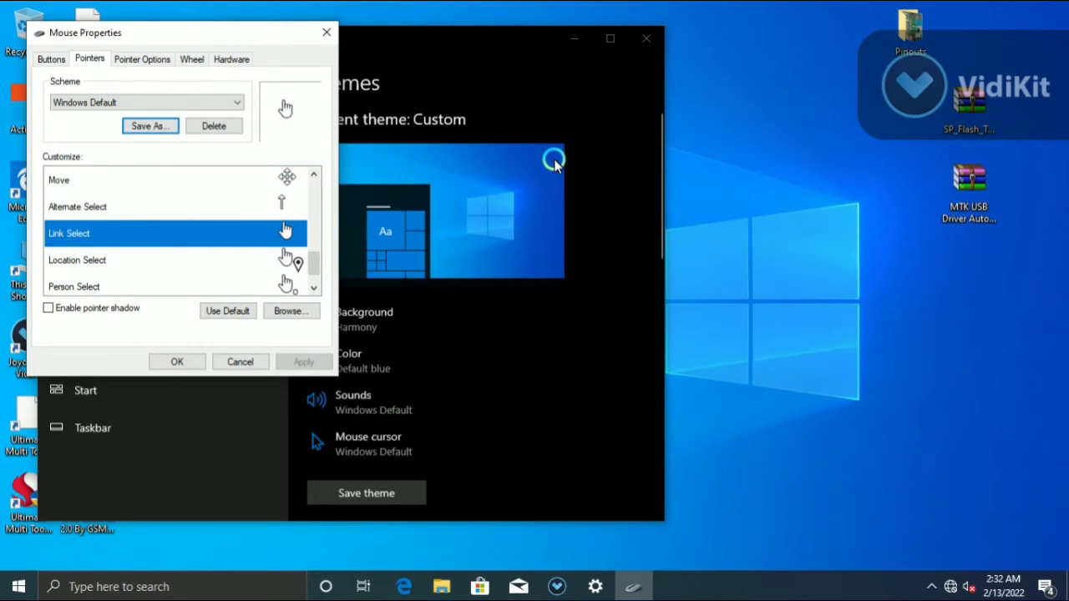
- Enable the pointer shadow, try the pointer by refreshing the desktop, then apply the change and close Mouse Properties
right_click(733, 150)
left_click(758, 195)
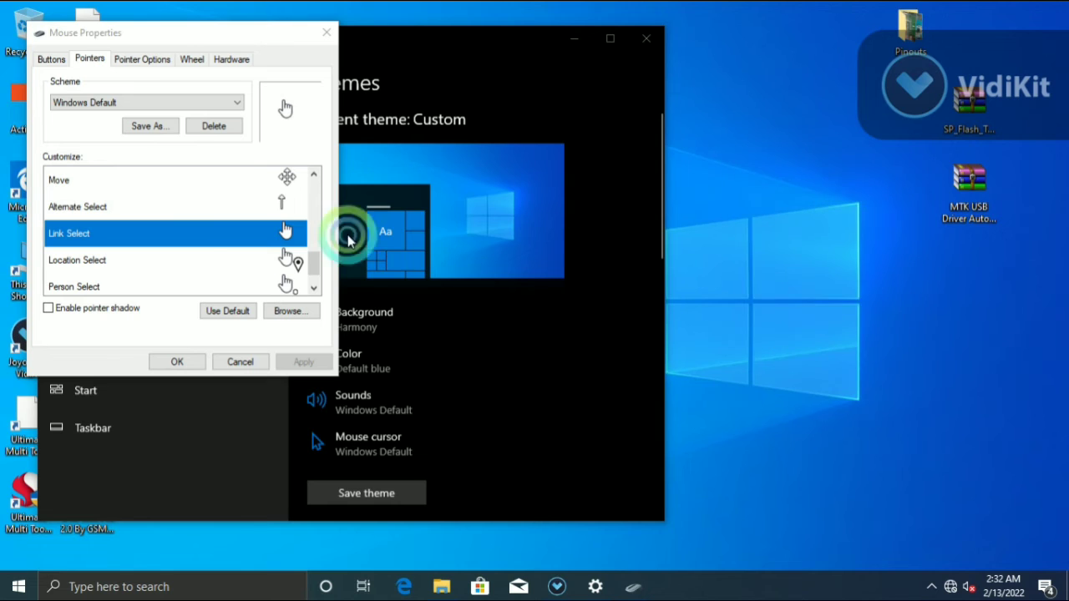
left_click(49, 309)
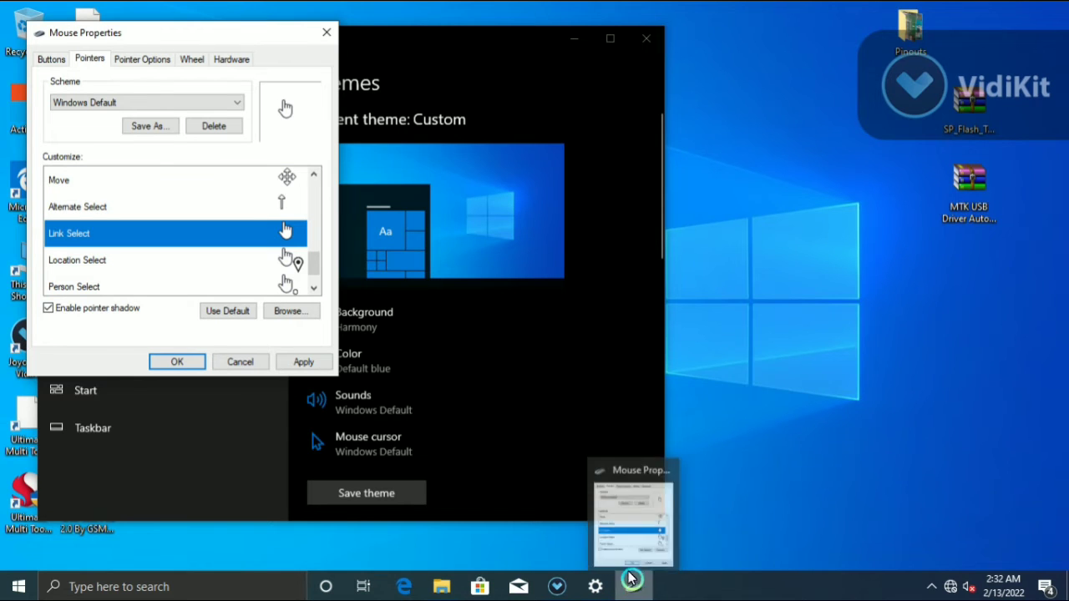
left_click(762, 325)
right_click(762, 325)
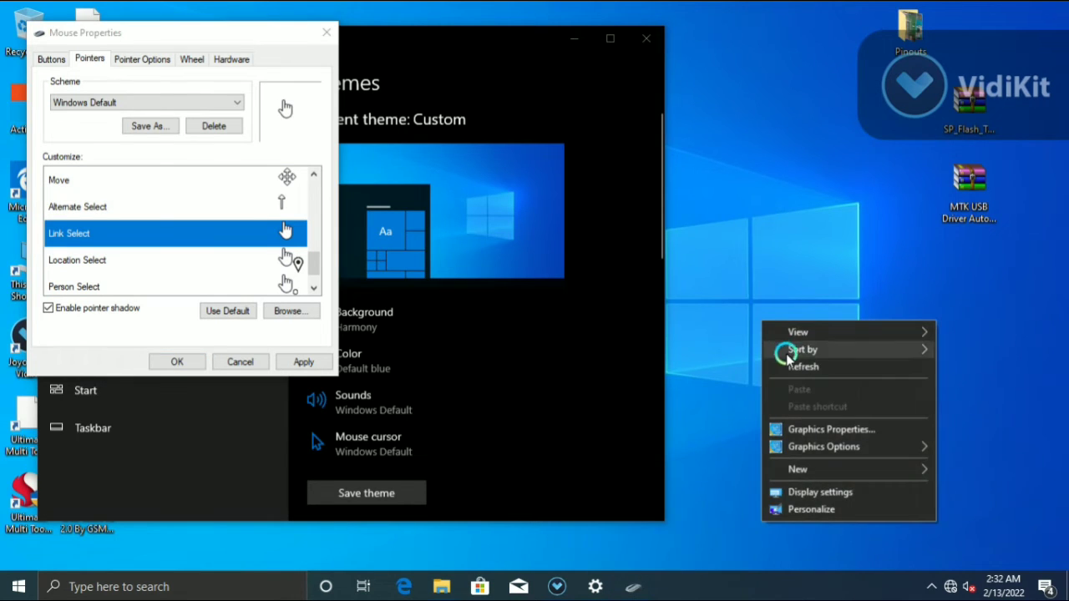
left_click(788, 362)
left_click(540, 210)
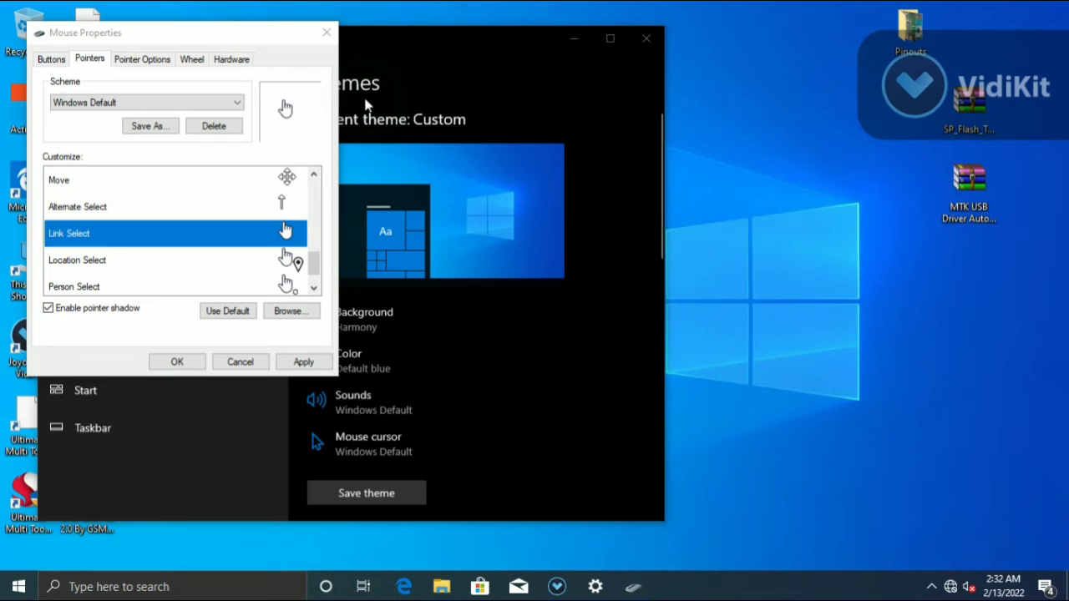
left_click(288, 107)
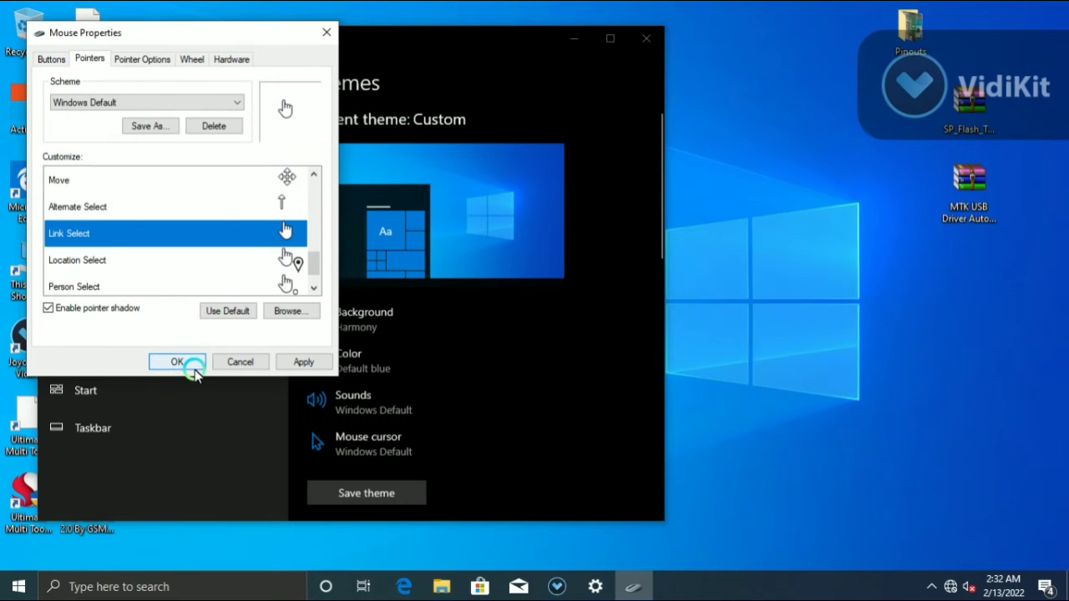
left_click(302, 365)
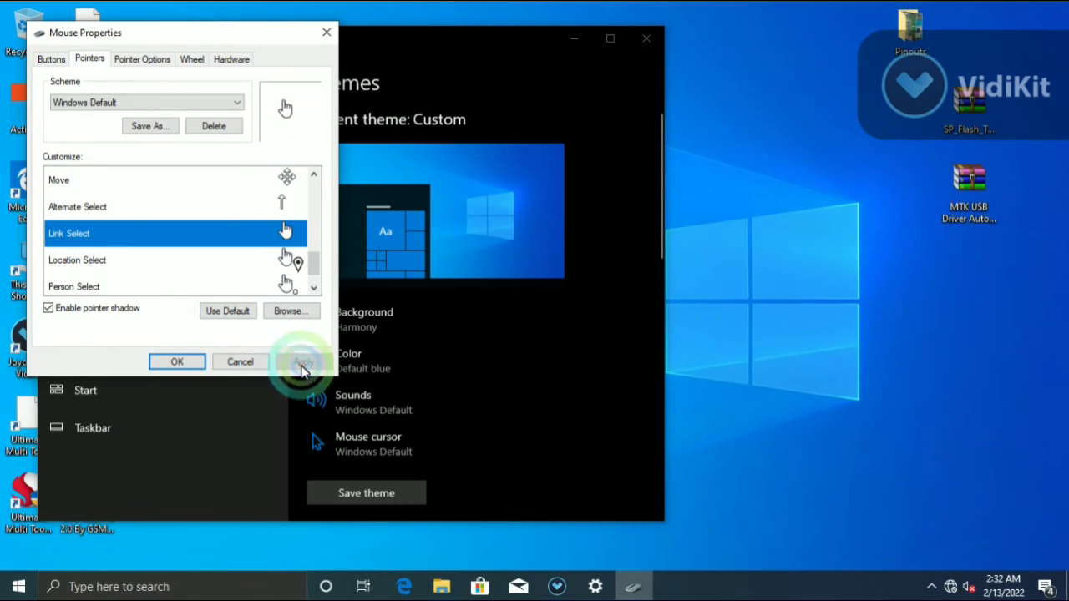
left_click(168, 371)
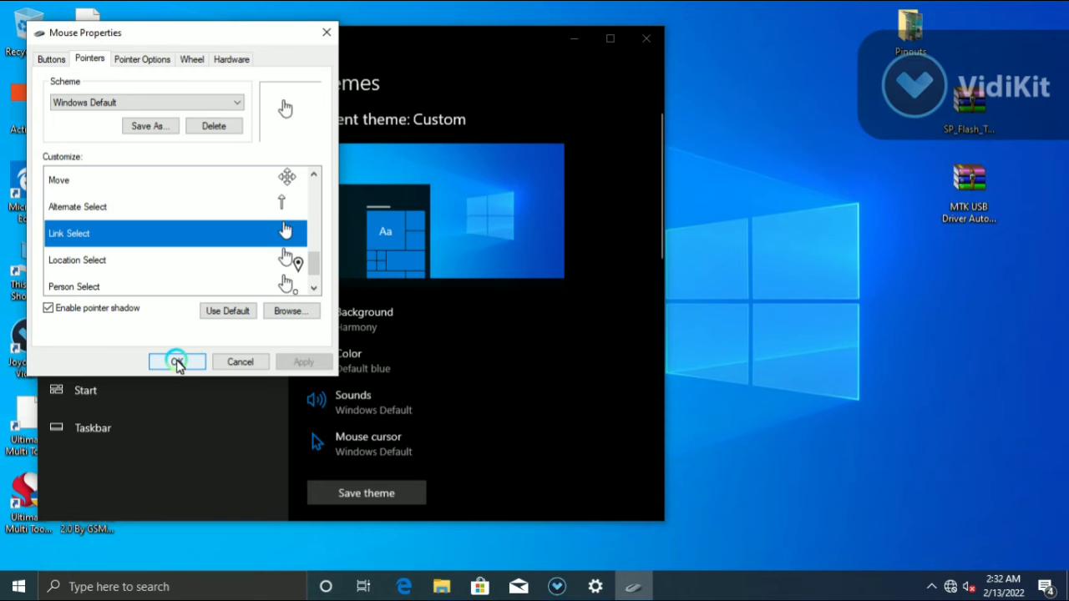
- Refresh the desktop twice to check the pointer with its shadow enabled
right_click(873, 198)
left_click(888, 244)
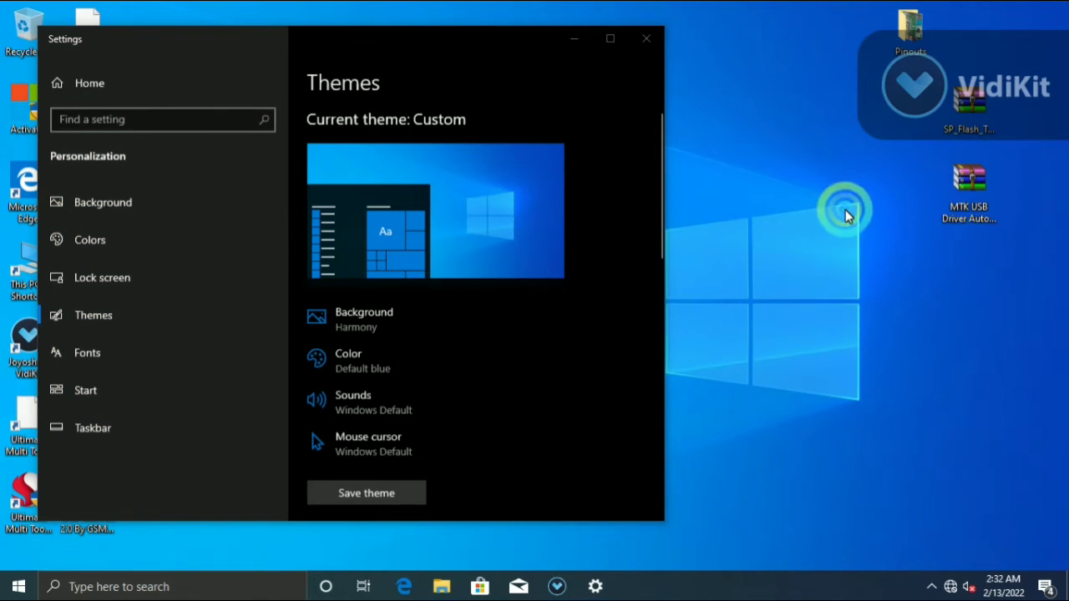
right_click(841, 206)
left_click(863, 246)
- Return to the mouse cursor settings in Themes and preview the Link Select pointer
left_click(151, 428)
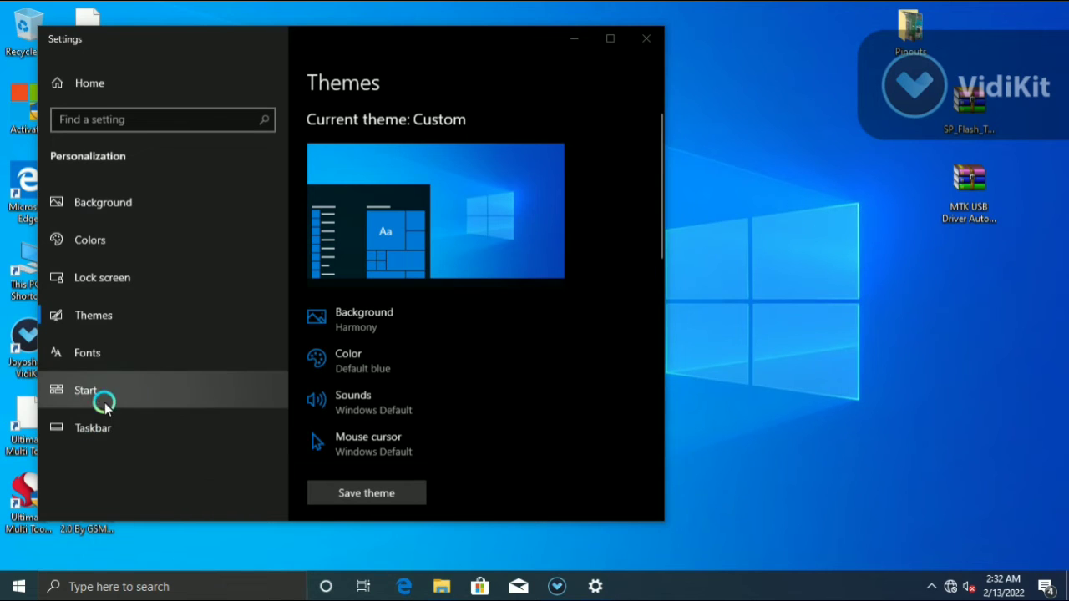
left_click(92, 315)
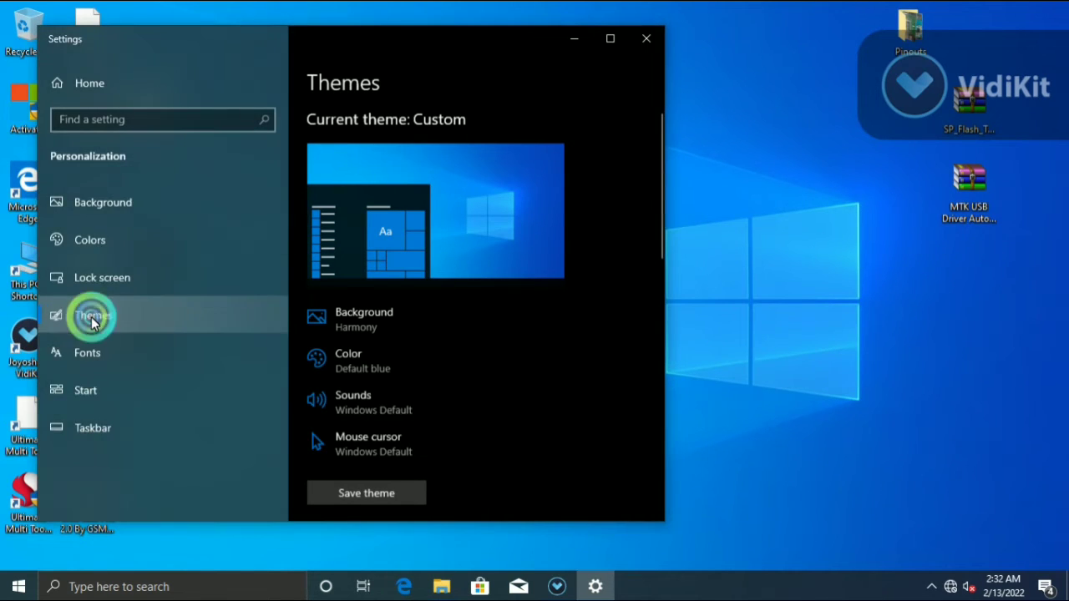
left_click(346, 439)
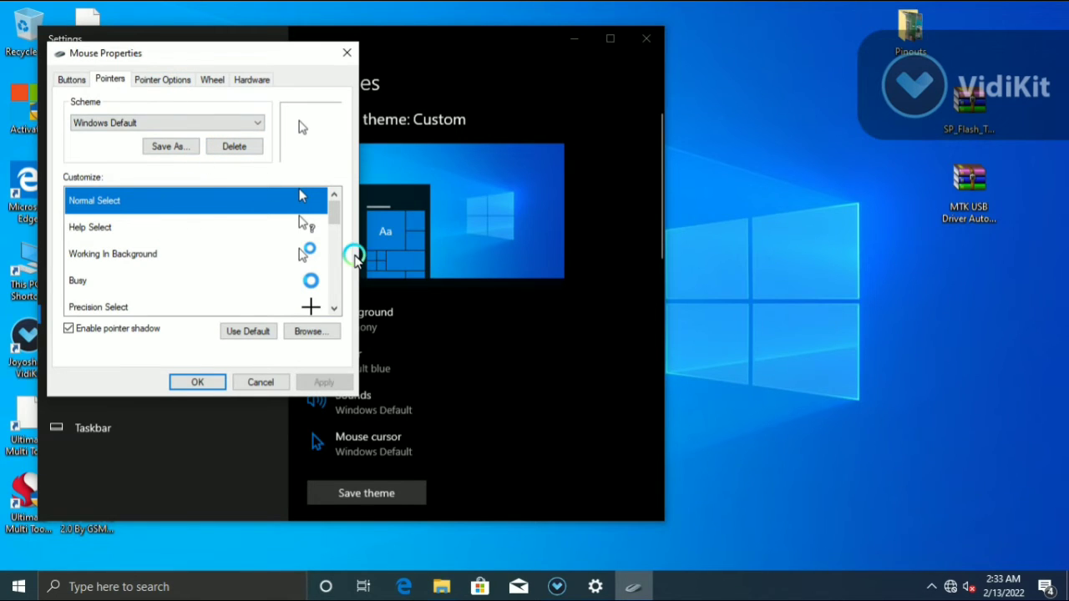
scroll(299, 255, "down", 5)
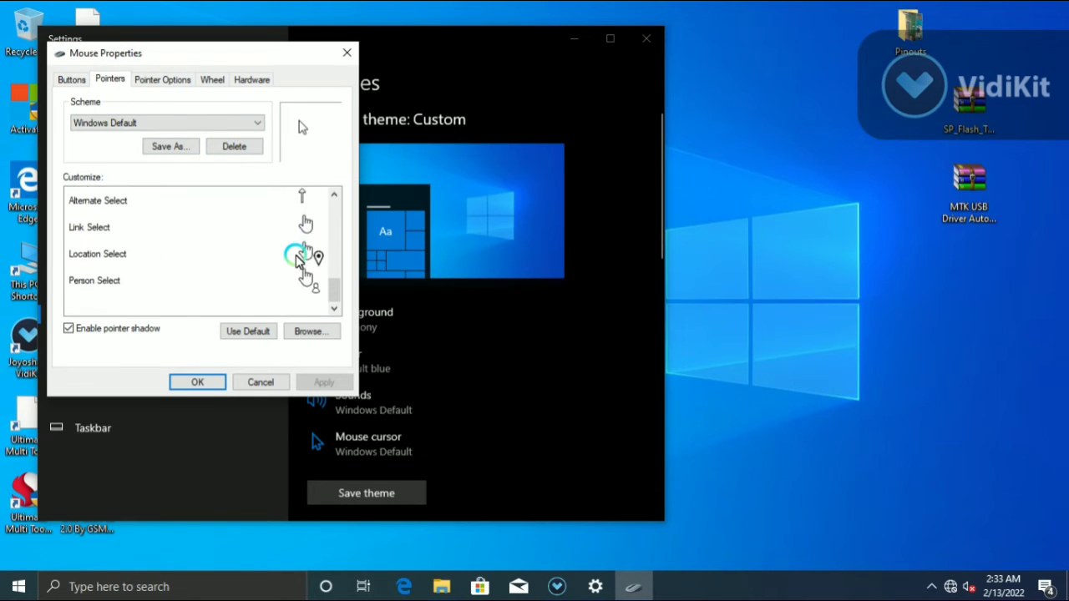
left_click(305, 223)
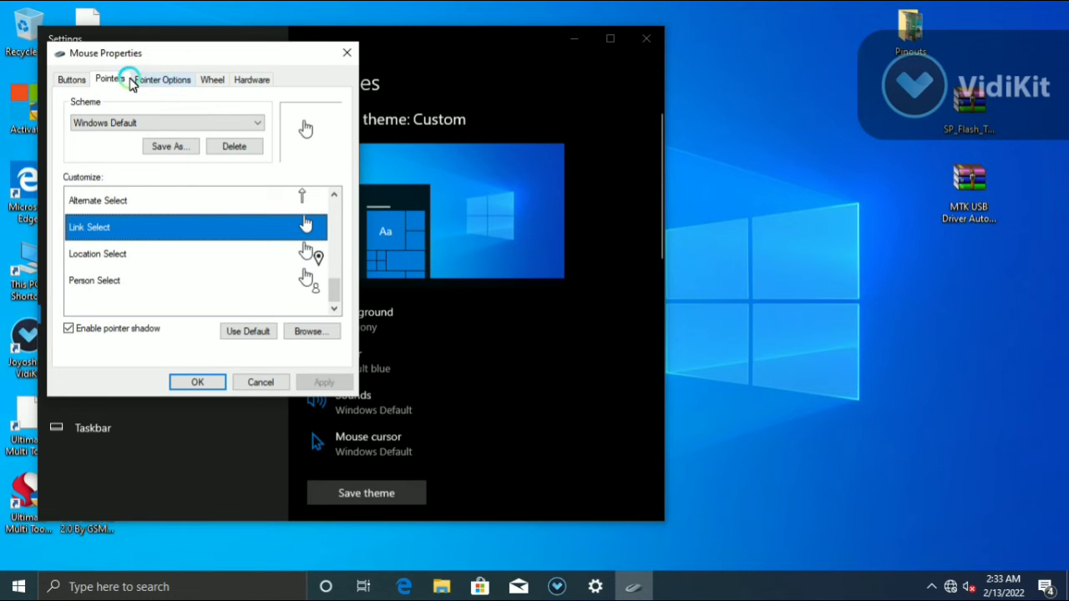
- Set the pointer speed to the fastest level in Pointer Options and test it by refreshing the desktop
left_click(155, 84)
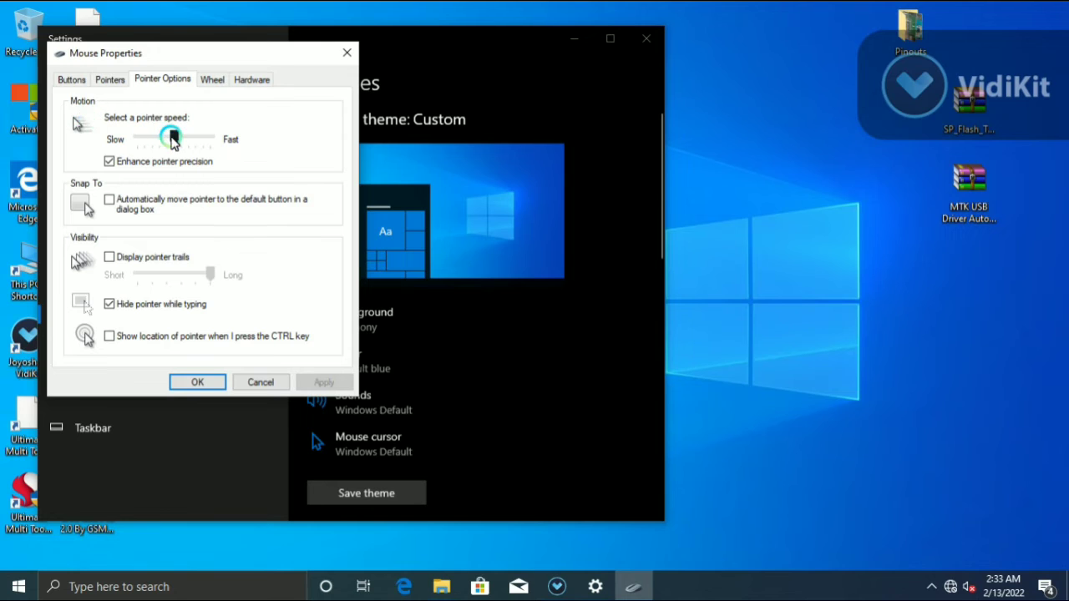
left_click_drag(173, 139, 215, 140)
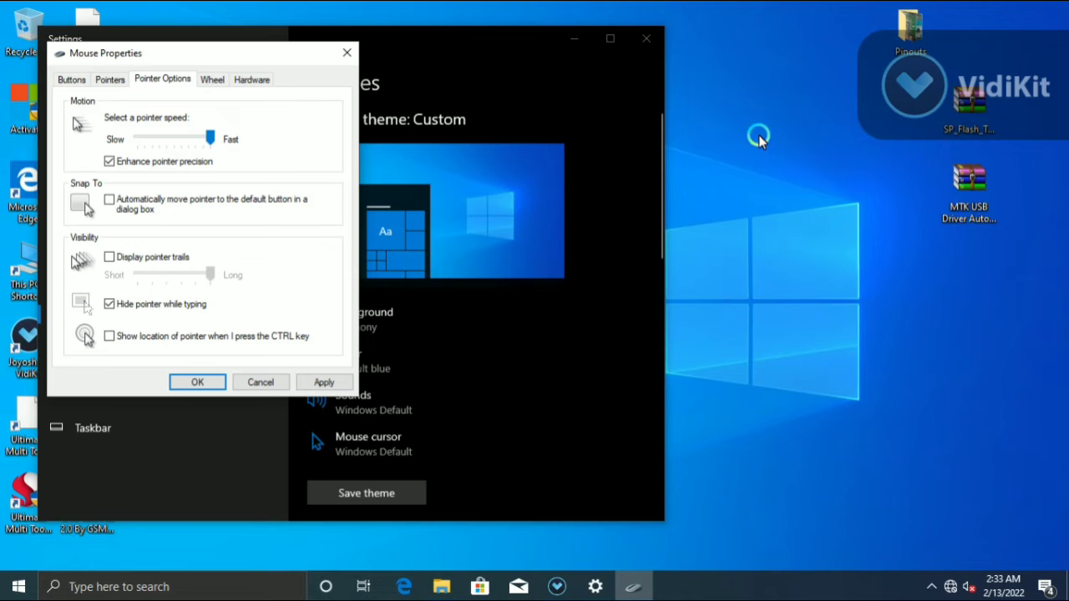
right_click(802, 100)
left_click(843, 146)
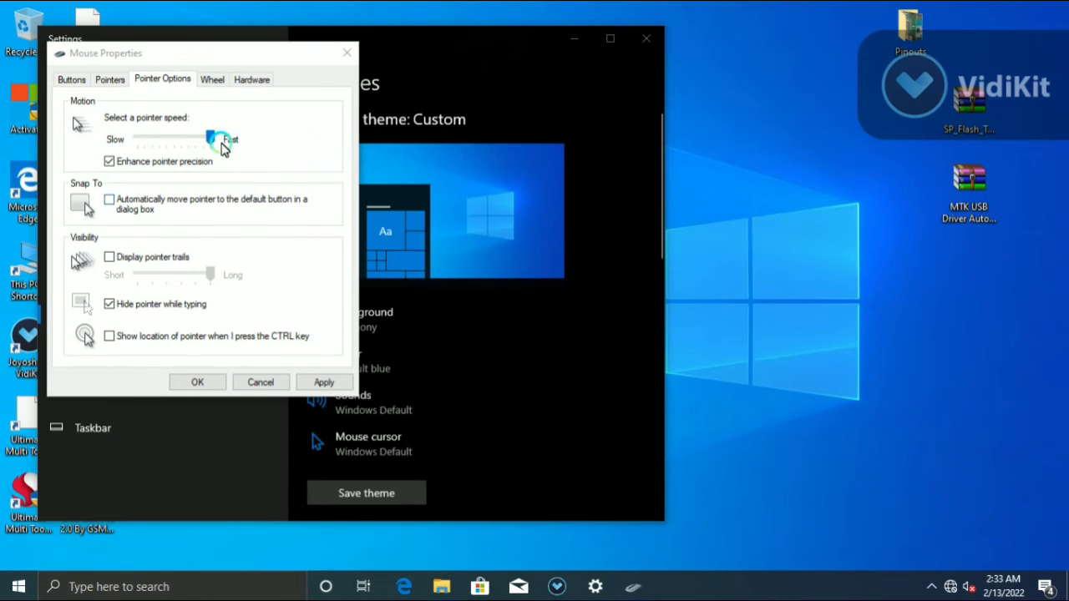
- Lower the pointer speed to the slowest level
left_click(148, 141)
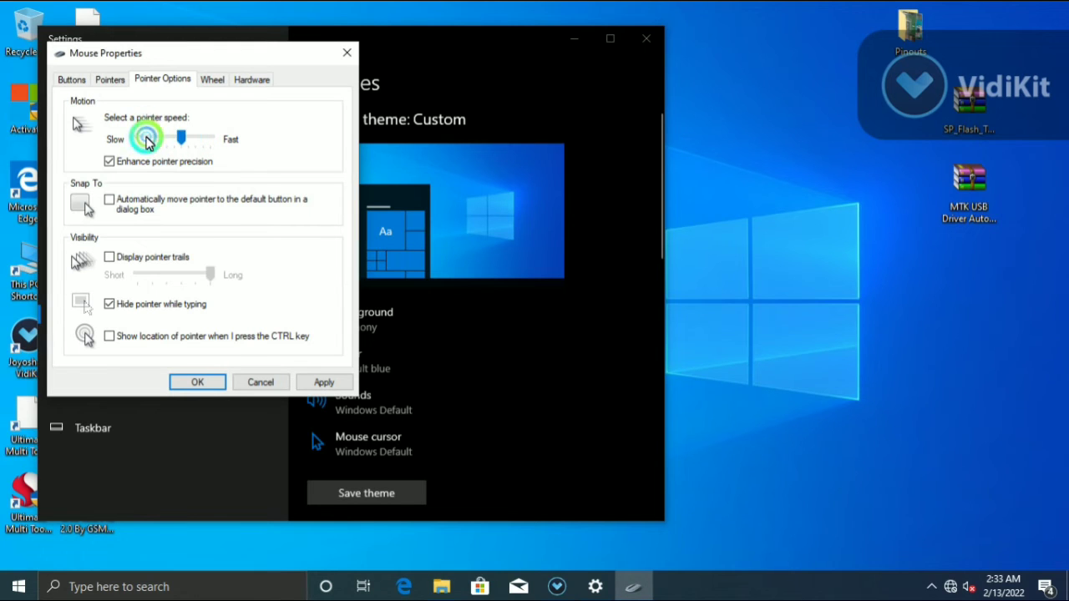
left_click(148, 141)
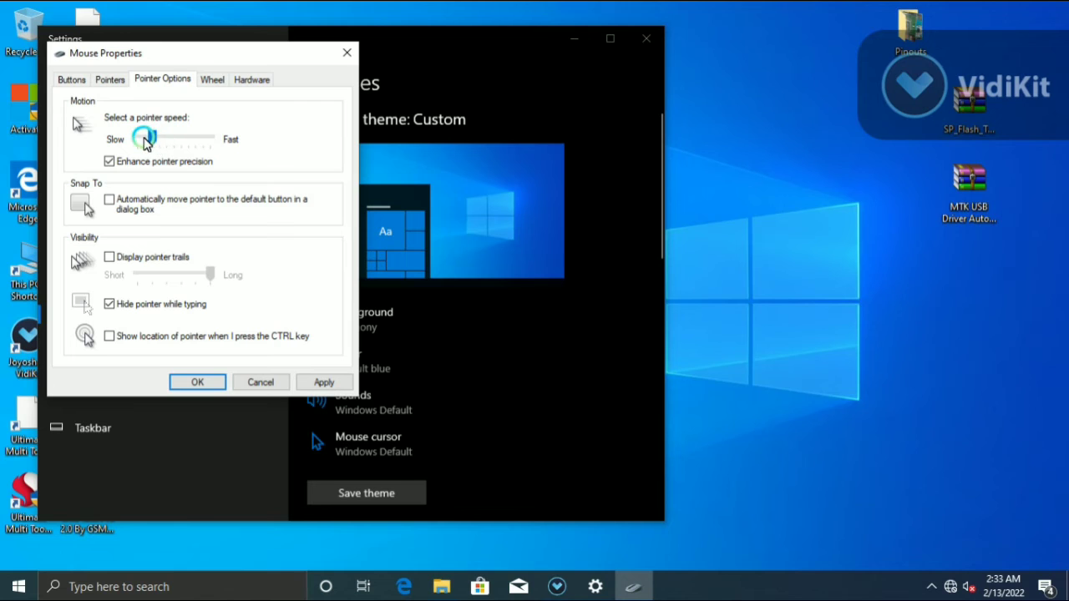
left_click_drag(146, 142, 138, 137)
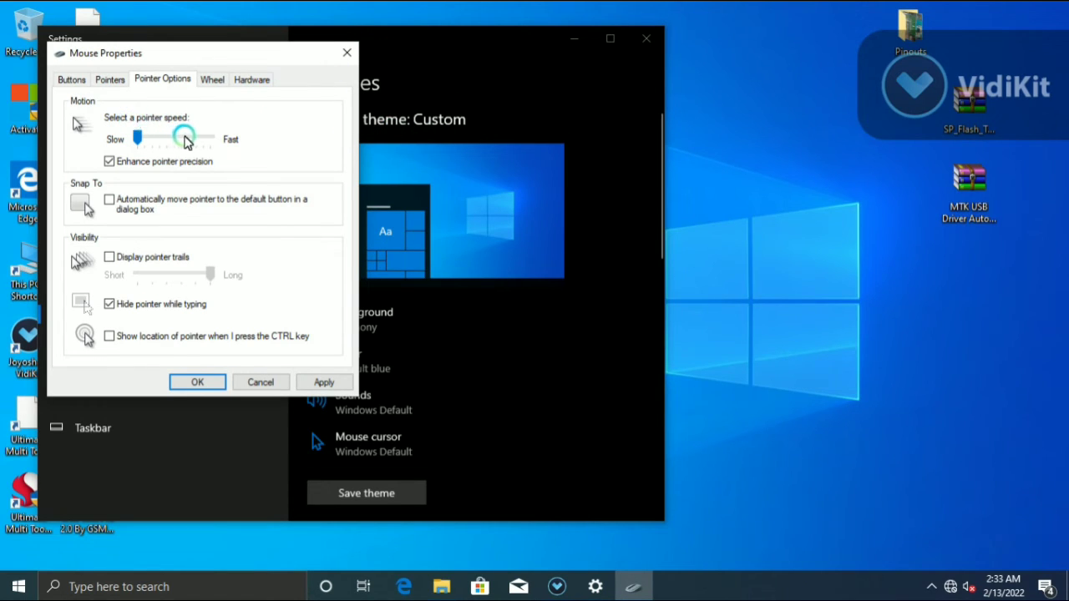
- Raise the pointer speed to the fastest level and test it by opening the desktop context menu
left_click_drag(185, 140, 196, 139)
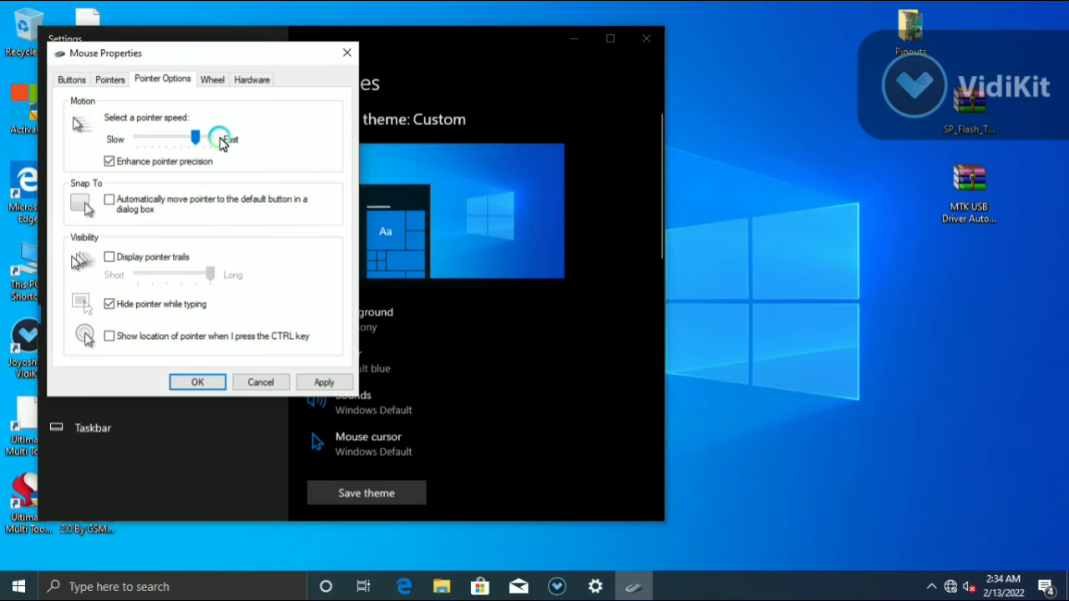
left_click_drag(202, 139, 209, 138)
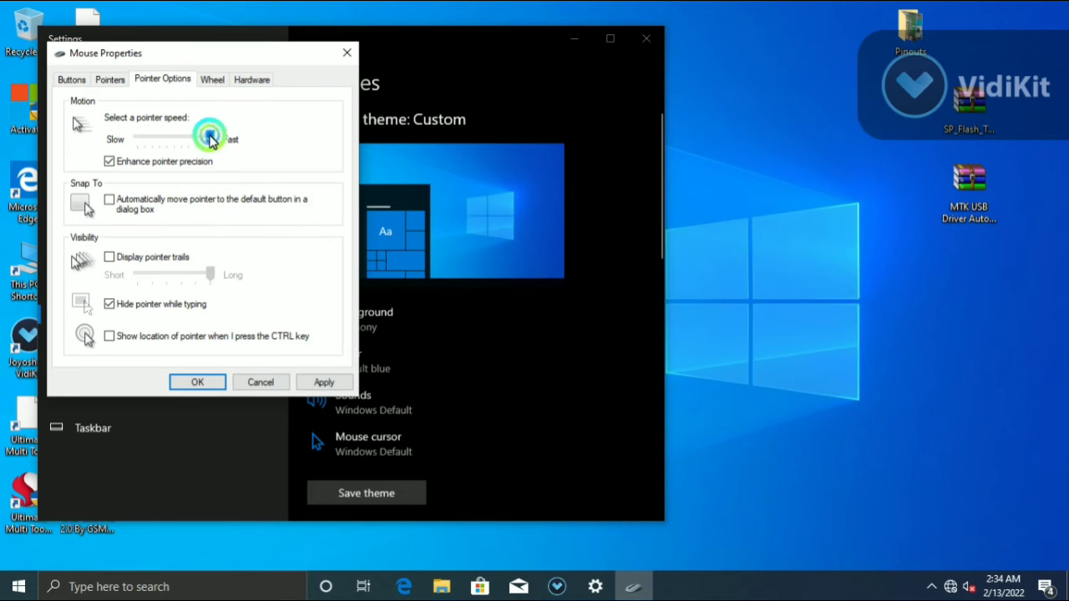
right_click(814, 98)
right_click(743, 109)
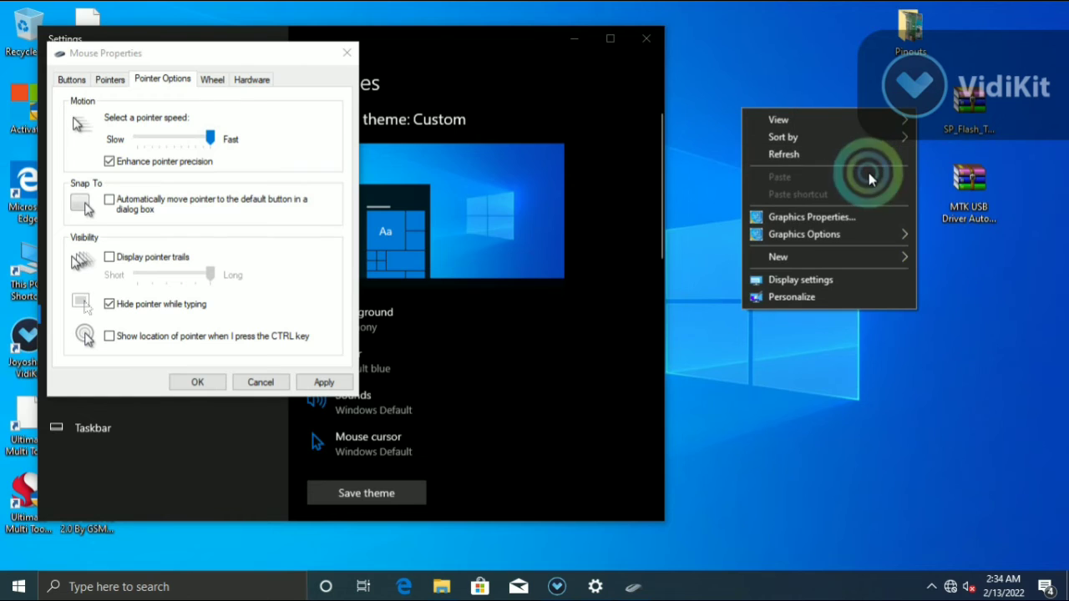
- Enable automatically moving the pointer to the default button in a dialog box and test it by refreshing the desktop
left_click(832, 153)
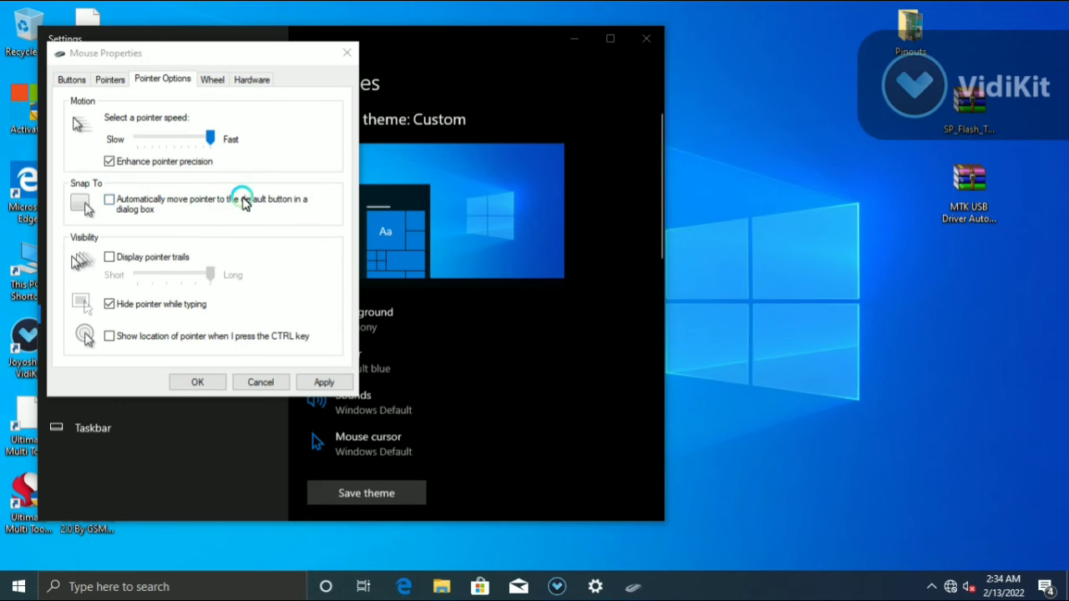
left_click(111, 202)
right_click(743, 163)
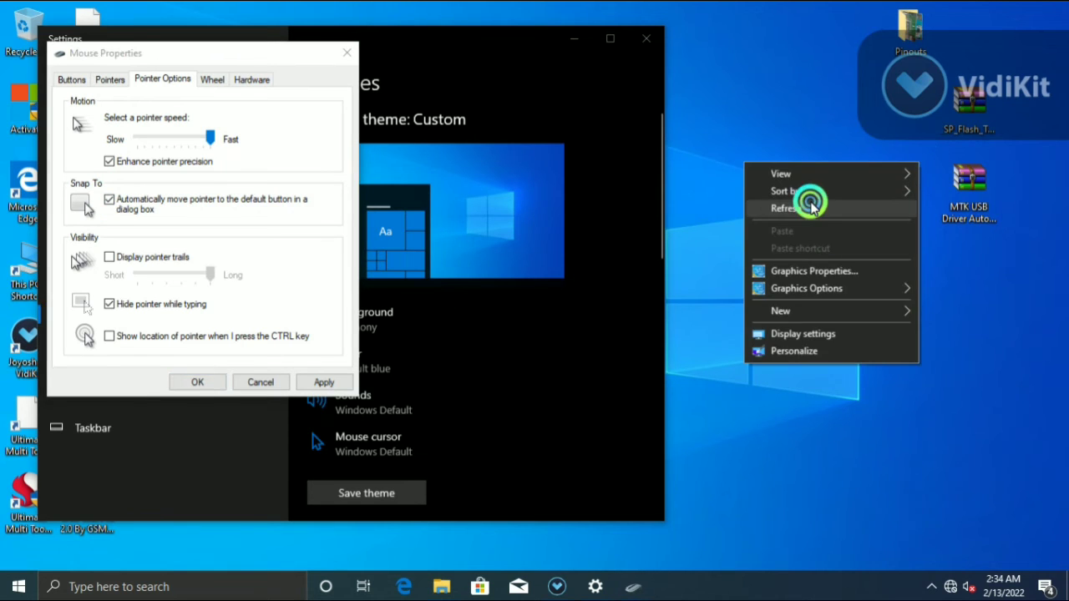
left_click(786, 208)
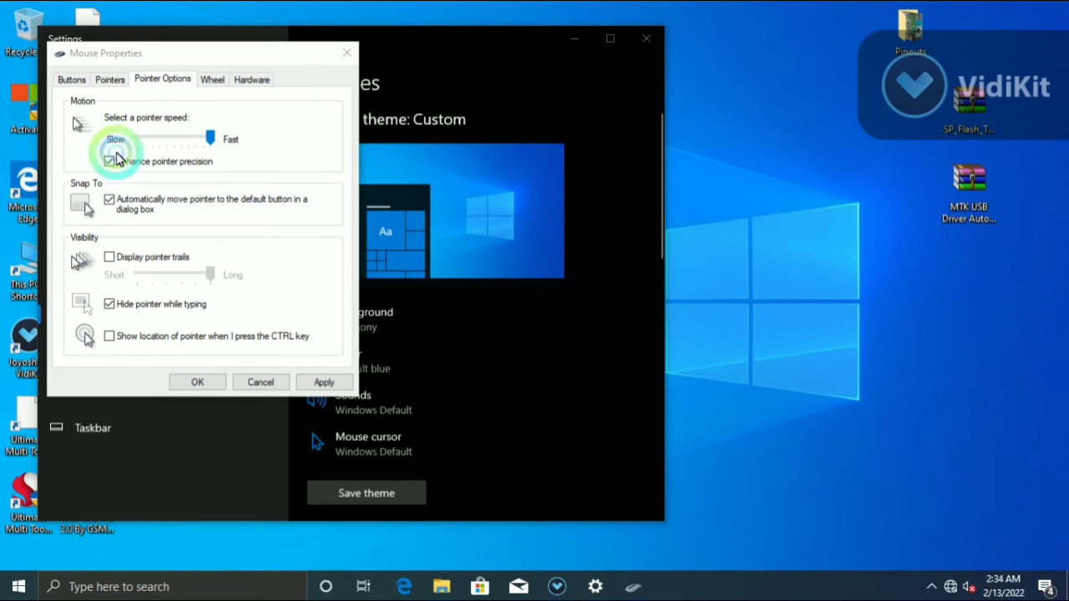
- Turn on pointer trails at the longest length and test them by refreshing the desktop repeatedly
left_click(109, 260)
left_click(232, 276)
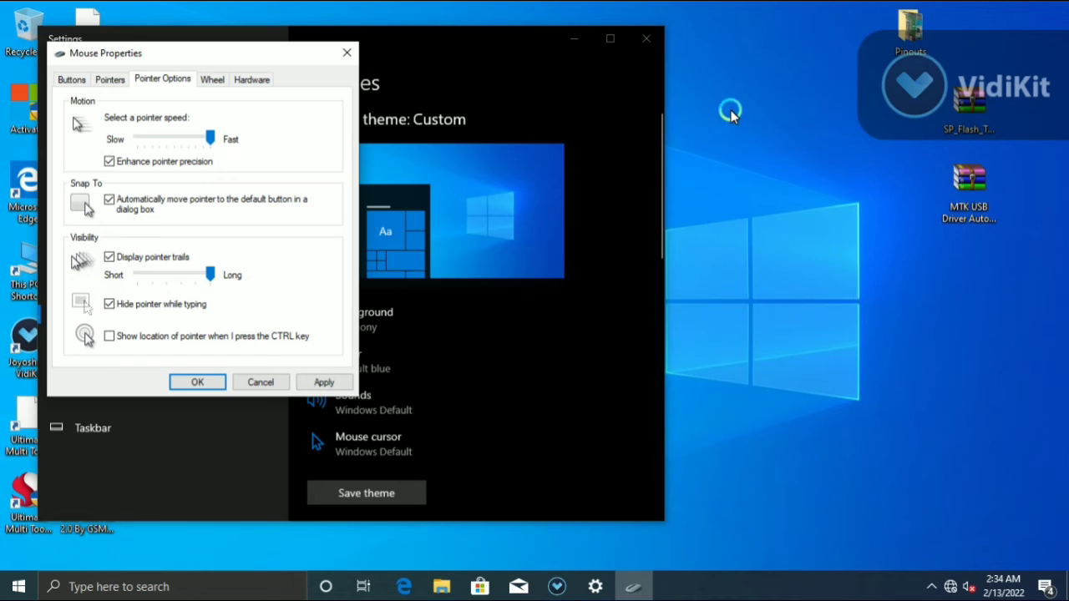
right_click(738, 74)
left_click(814, 130)
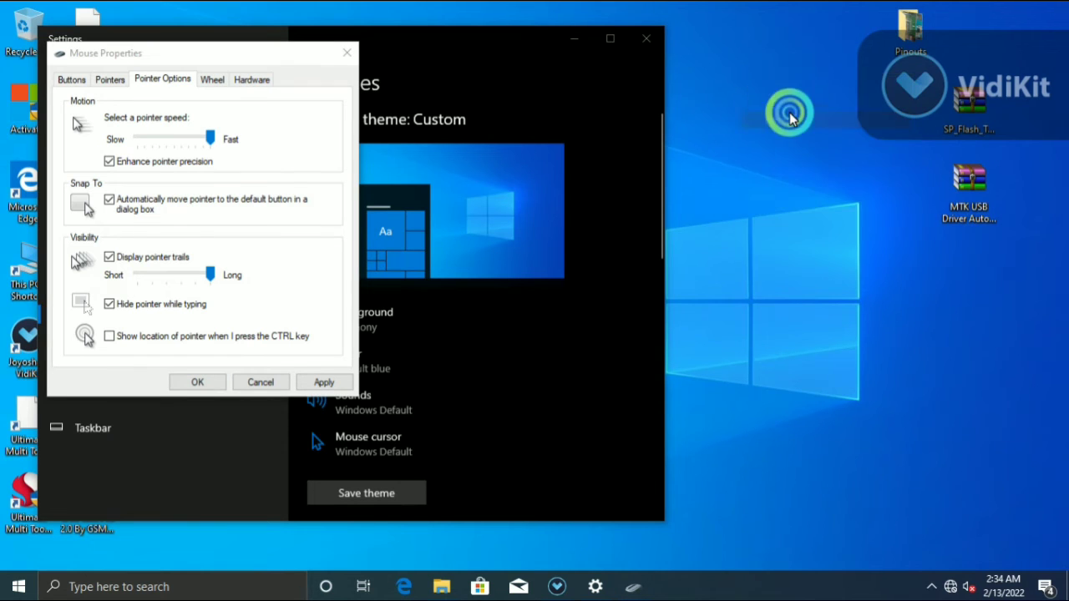
right_click(757, 90)
left_click(807, 134)
right_click(814, 115)
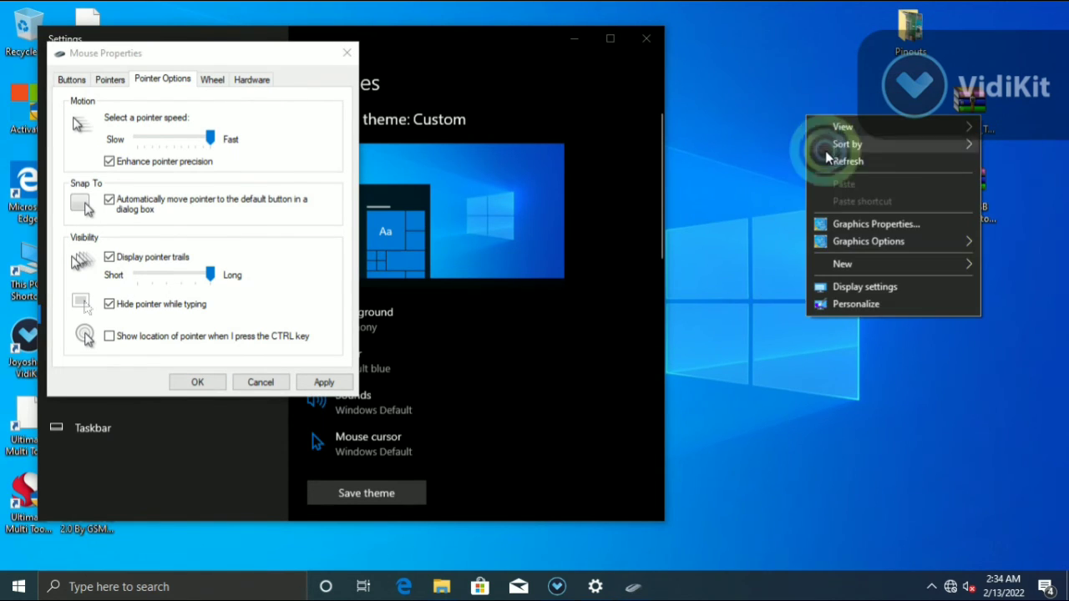
left_click(838, 161)
right_click(815, 129)
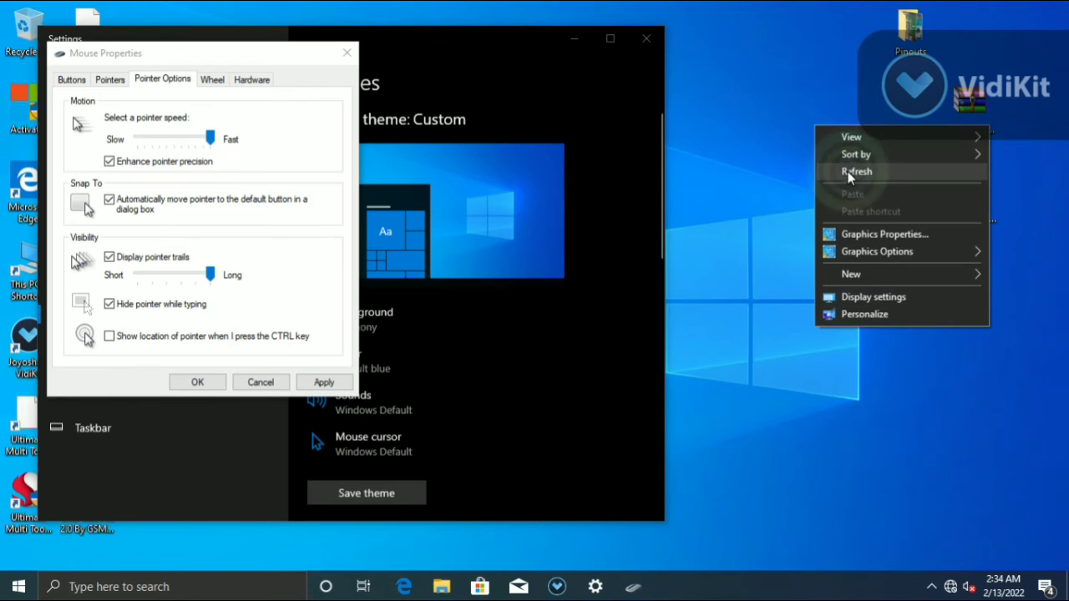
left_click(848, 170)
right_click(756, 115)
left_click(817, 162)
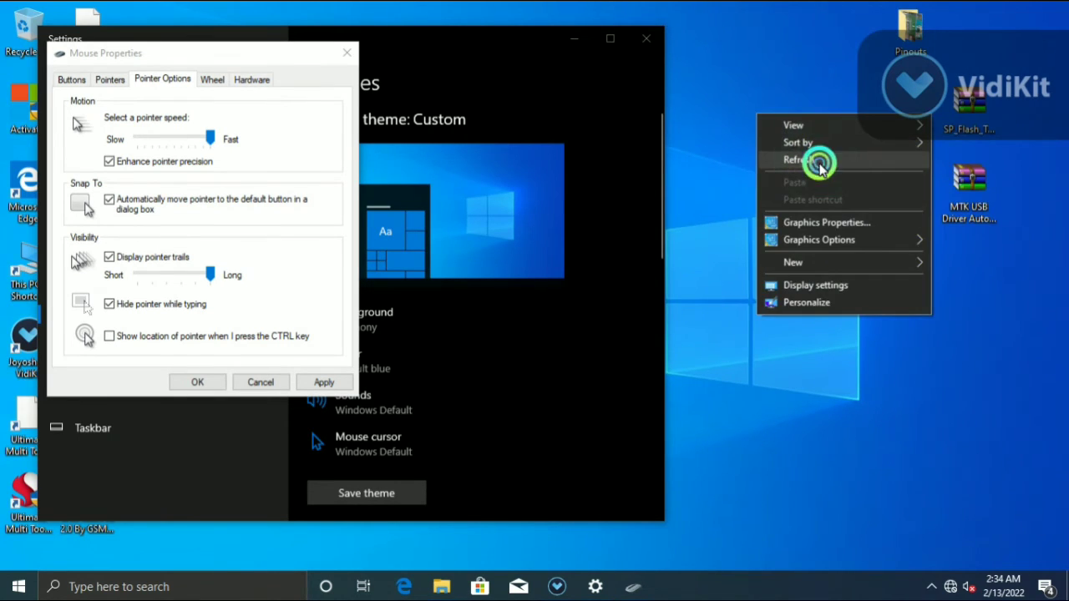
right_click(768, 103)
left_click(823, 154)
right_click(771, 227)
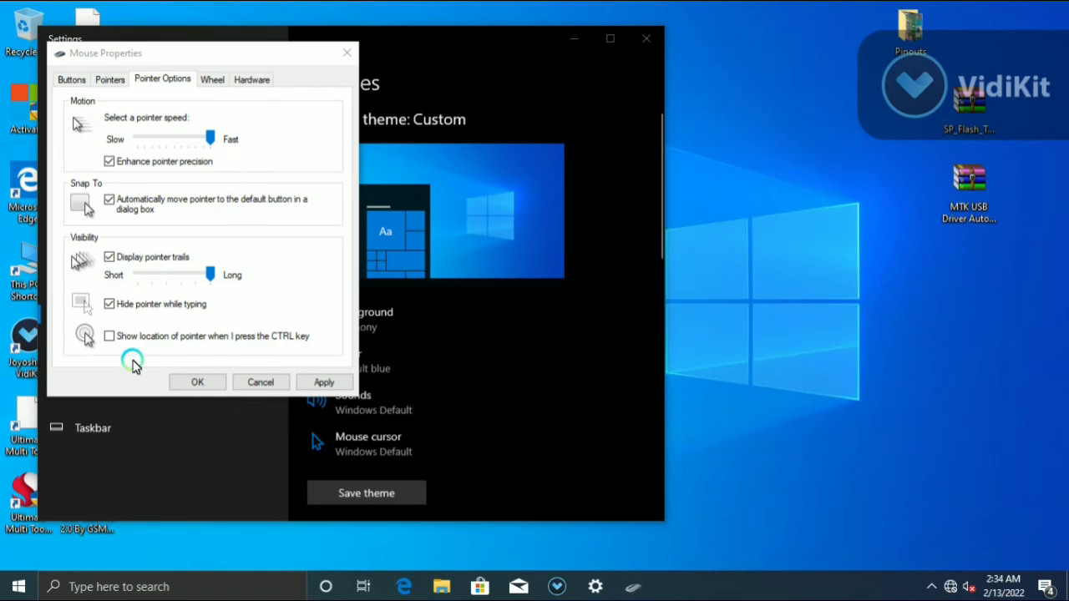
- Shorten the pointer trails and return them to the longest length
left_click(155, 277)
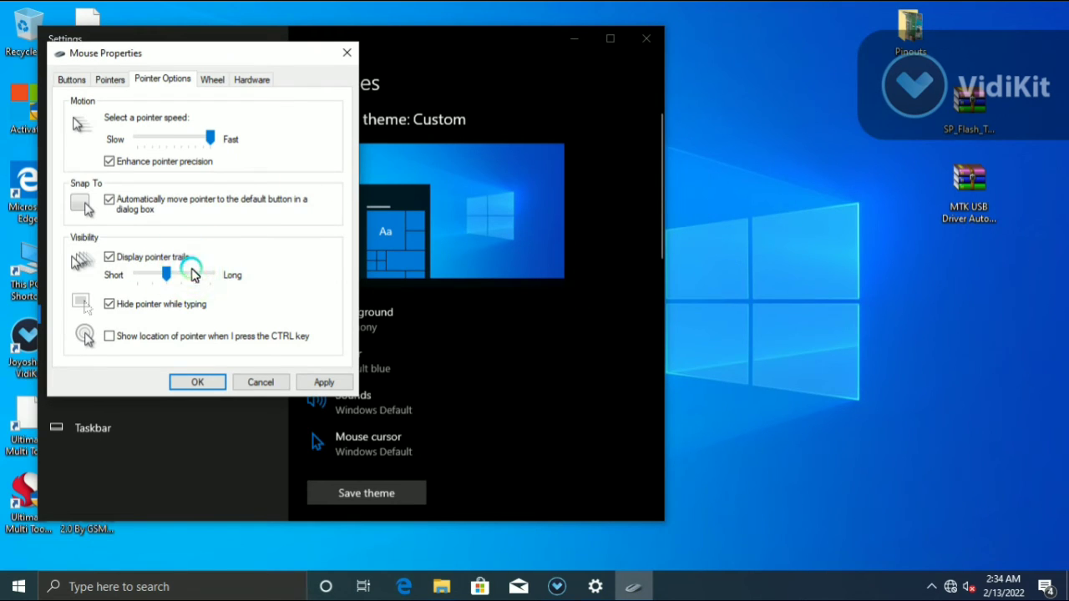
left_click_drag(193, 274, 206, 277)
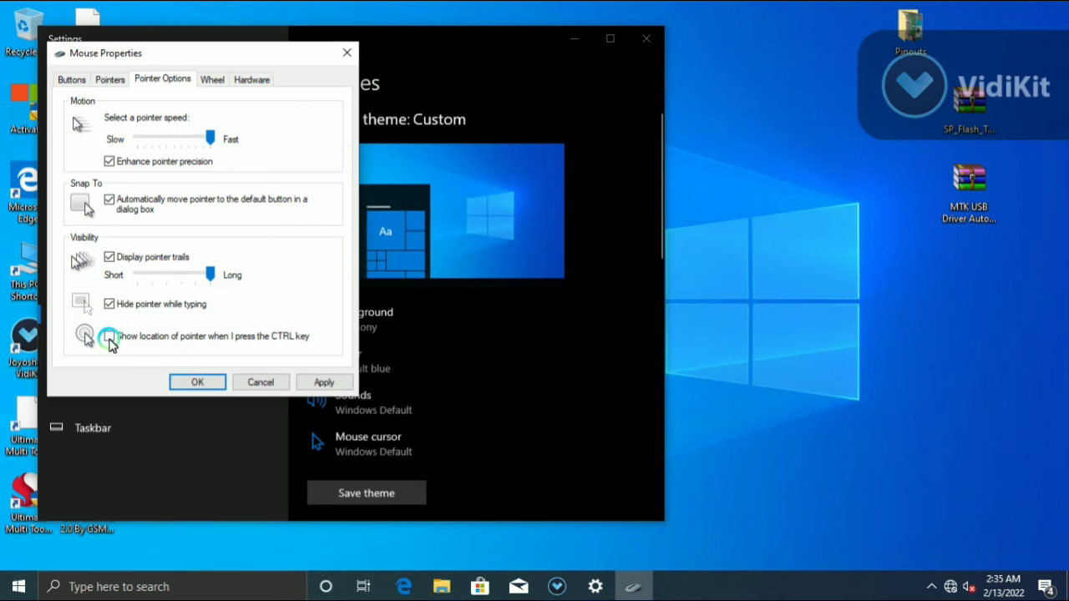
- Turn off the pointer trails and check the pointer by refreshing the desktop
left_click(109, 258)
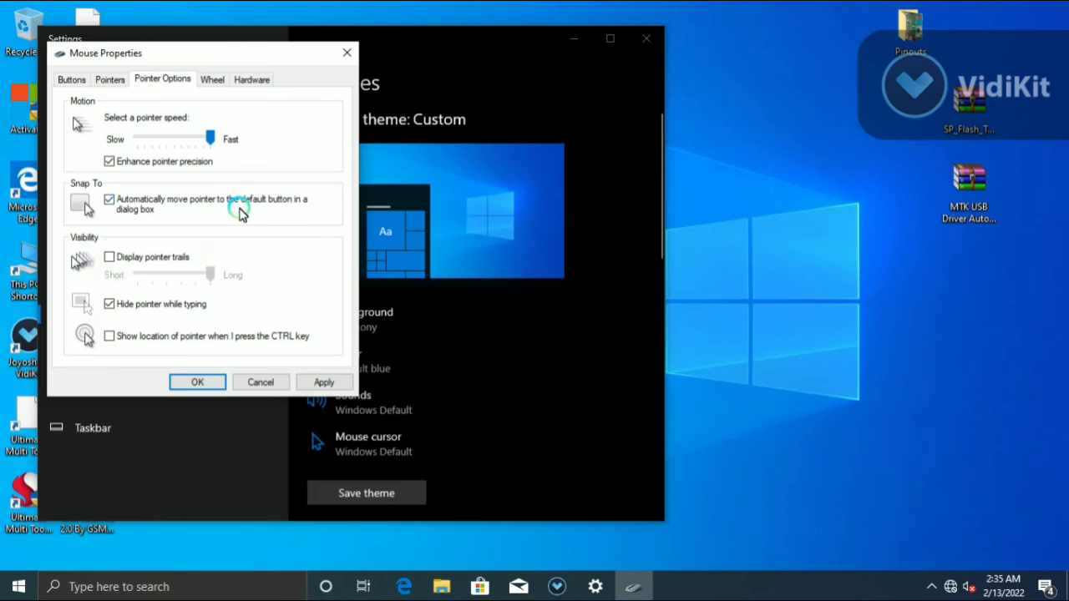
right_click(830, 101)
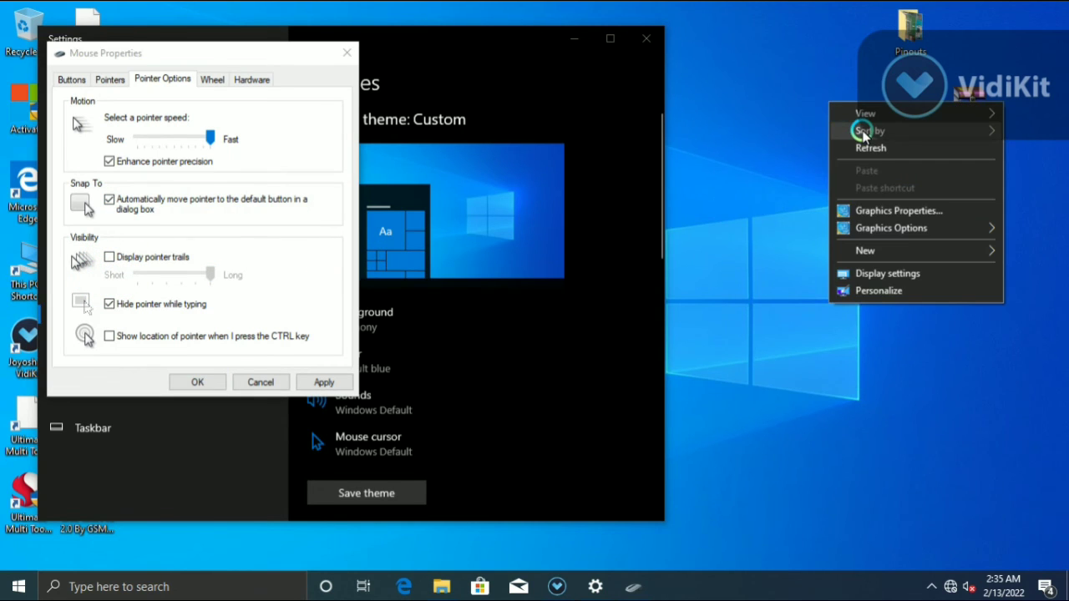
left_click(867, 148)
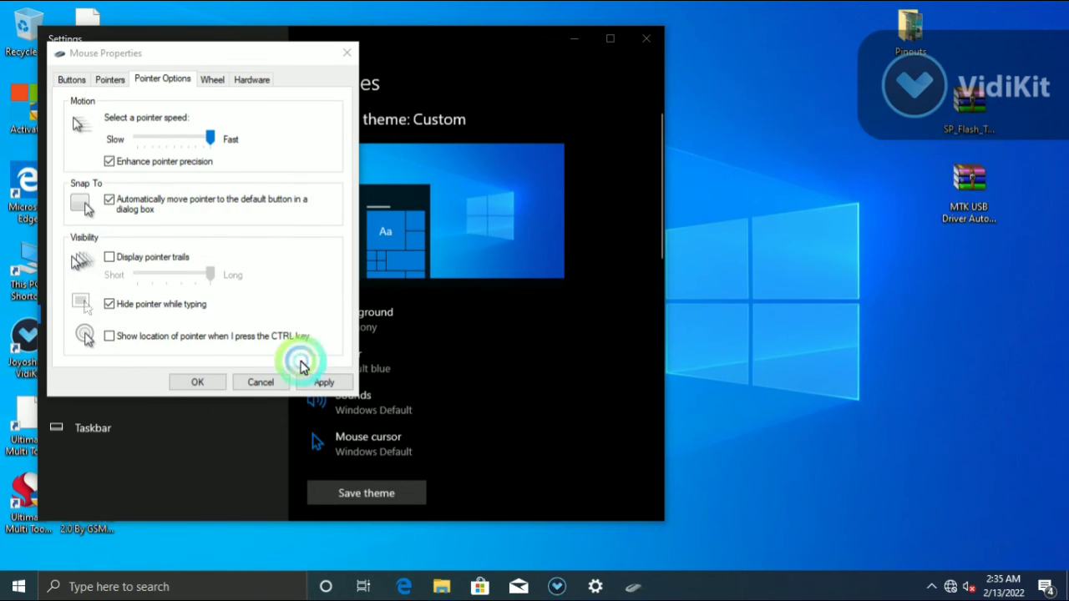
- Try the option that shows the pointer's location with the CTRL key while refreshing the desktop, and turn it off again
left_click(110, 337)
key("ctrl")
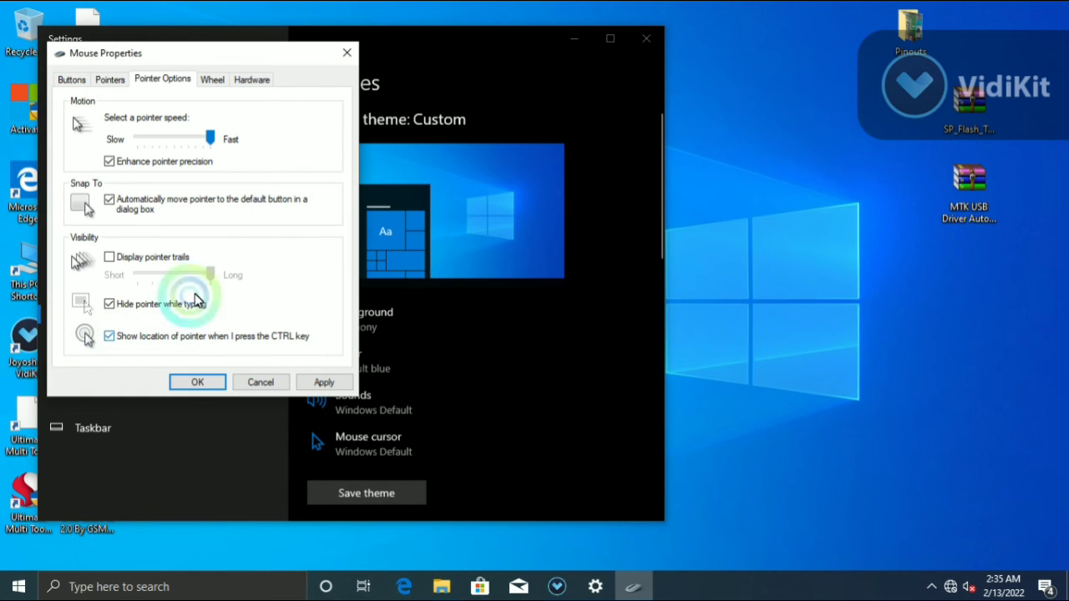
key("ctrl")
right_click(823, 107)
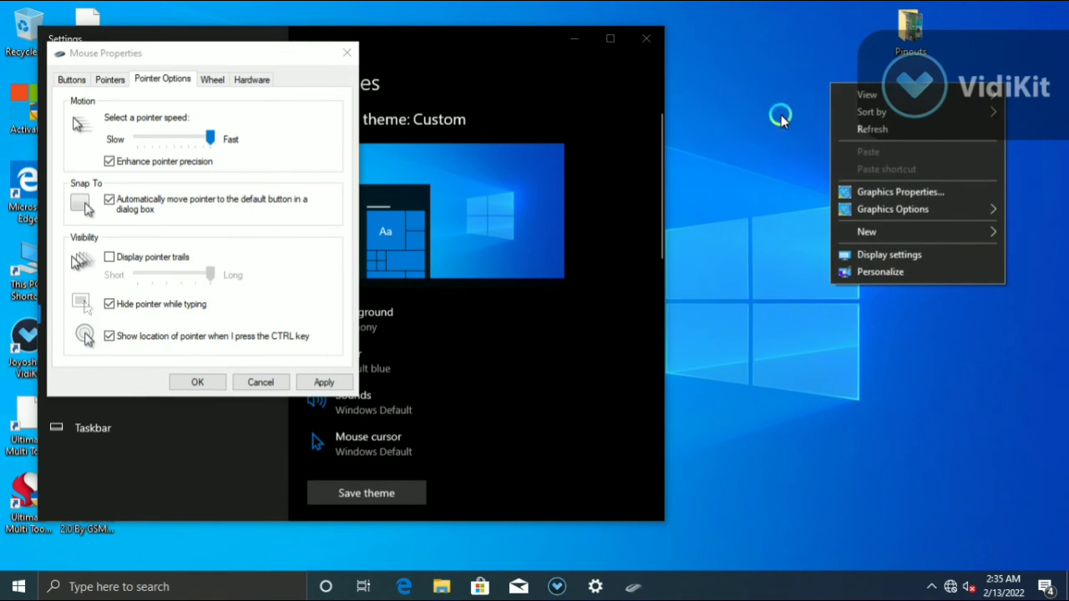
left_click(919, 129)
key("ctrl")
right_click(807, 138)
key("ctrl")
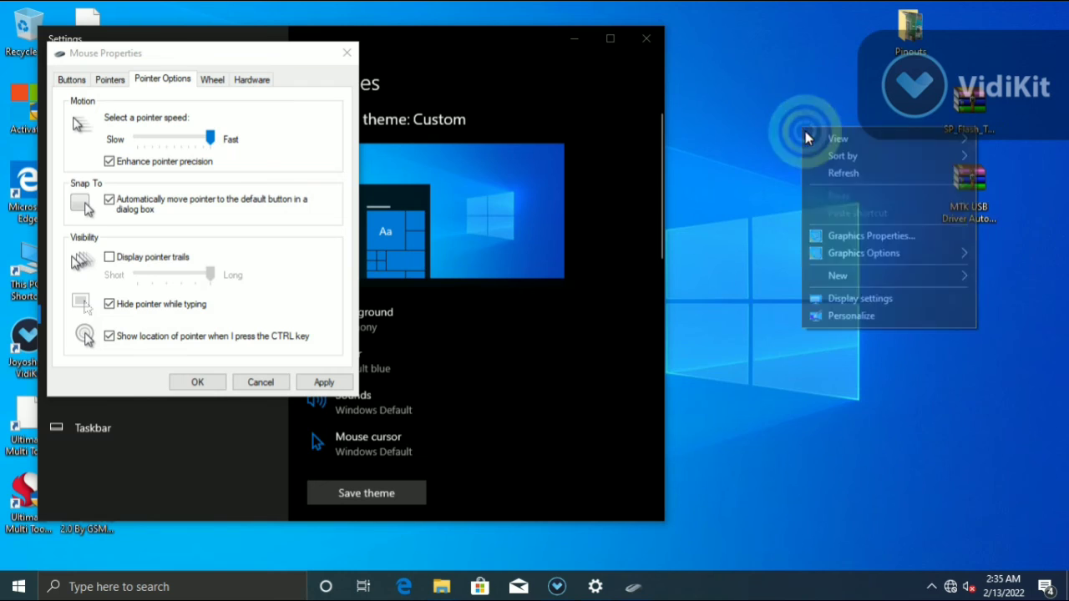
key("ctrl")
key("ctrl")
key("ctrl")
key("ctrl")
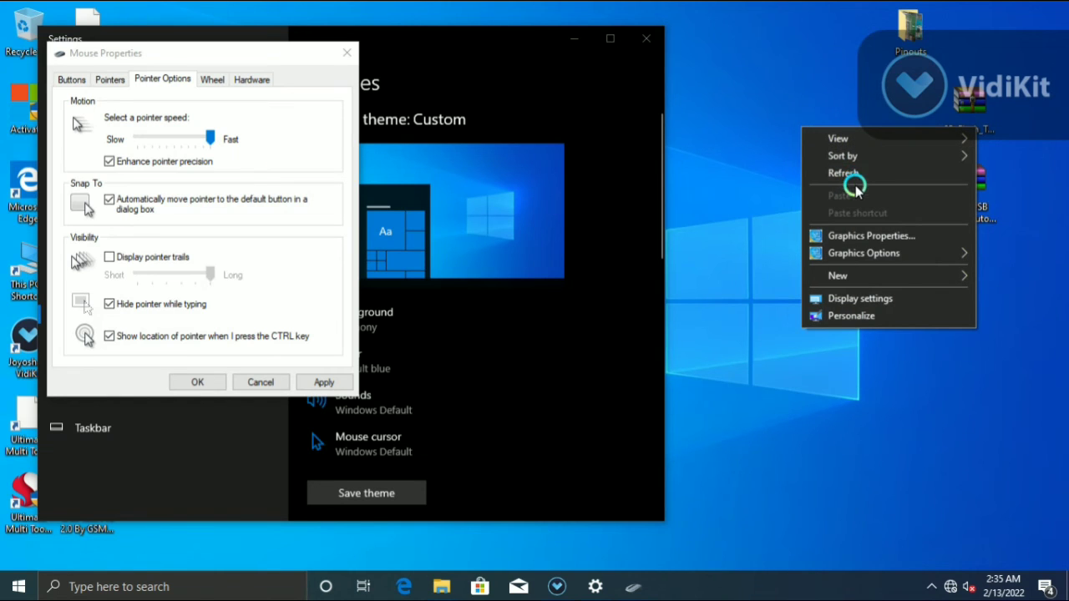
left_click(852, 176)
key("ctrl")
right_click(785, 125)
key("ctrl")
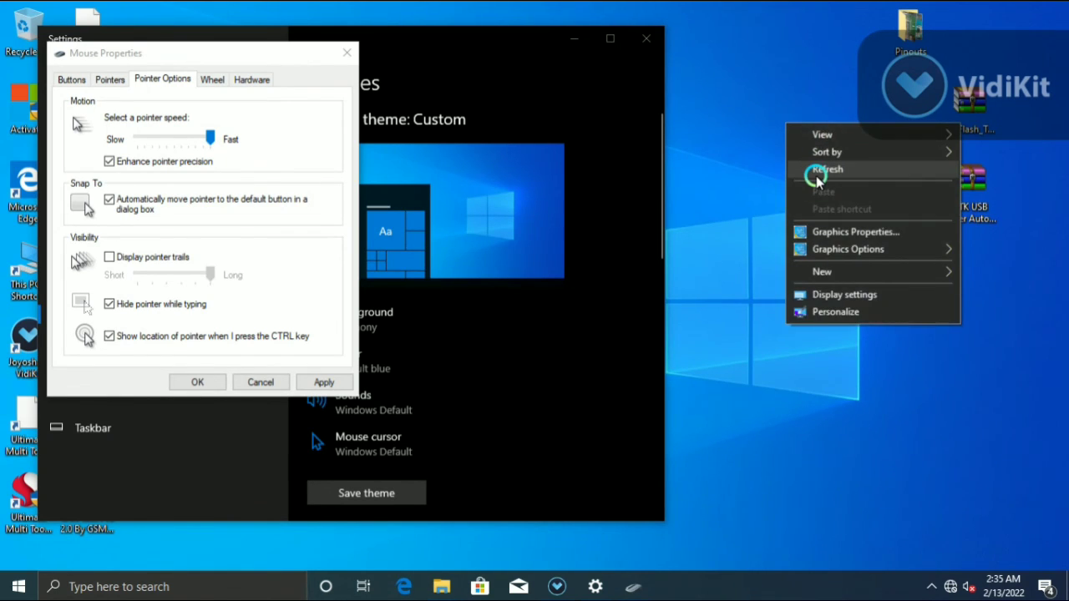
left_click(816, 171)
key("ctrl")
key("ctrl")
key("ctrl")
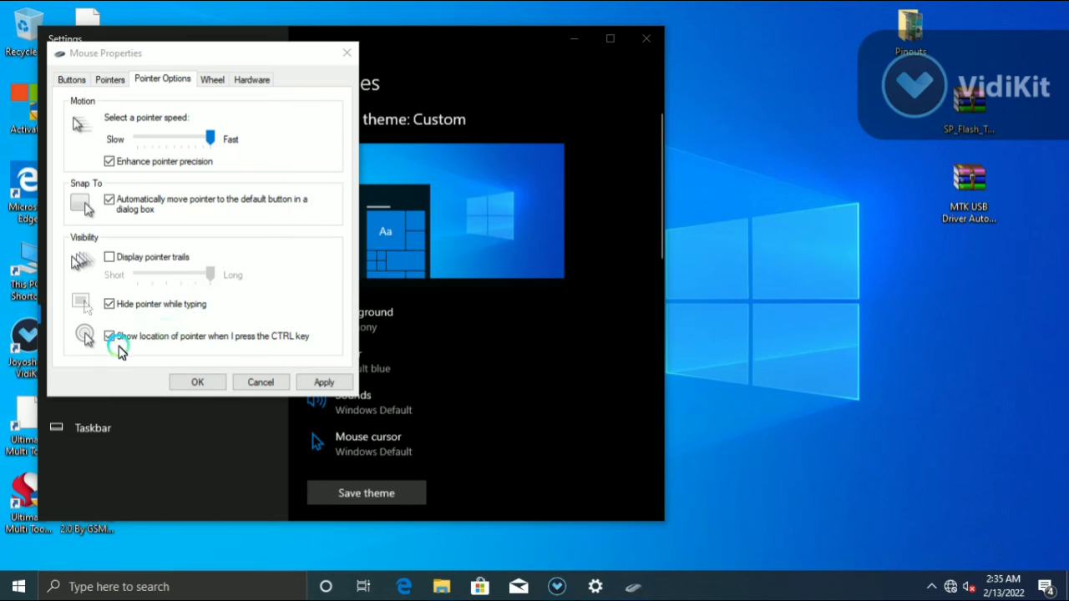
left_click(110, 337)
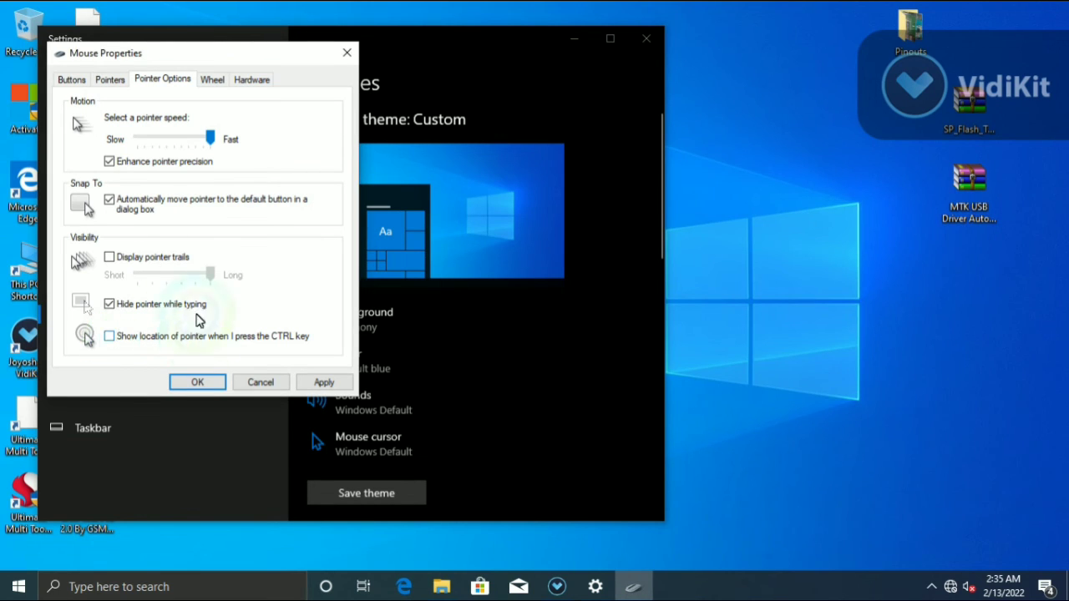
- Review the mouse's hardware details, the pointer options and the list of pointers in the cursor scheme
left_click(220, 83)
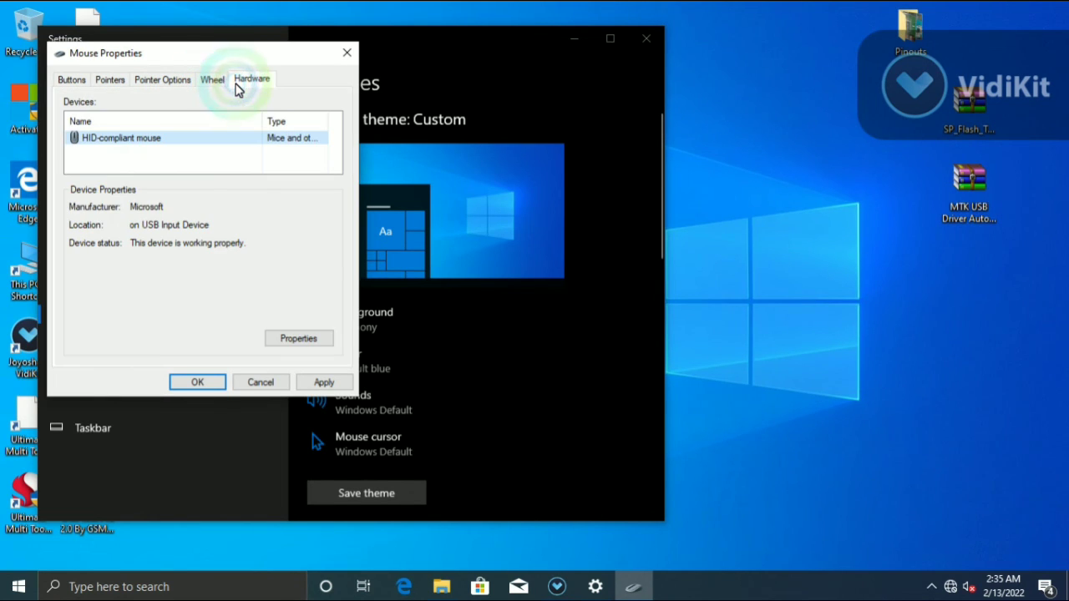
left_click(161, 80)
left_click(106, 80)
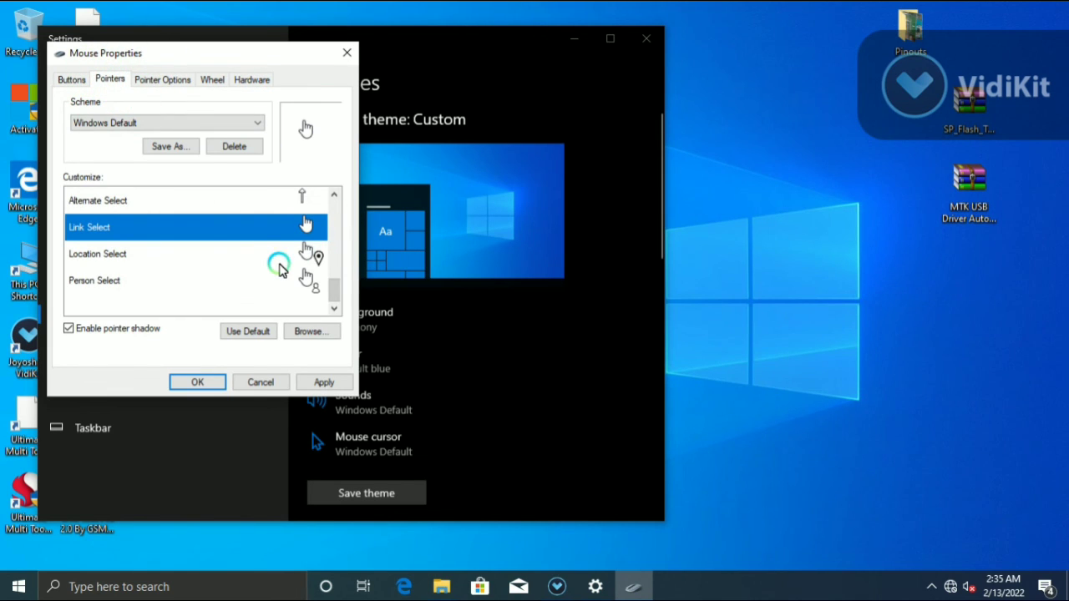
scroll(300, 296, "up", 1)
scroll(310, 258, "down", 1)
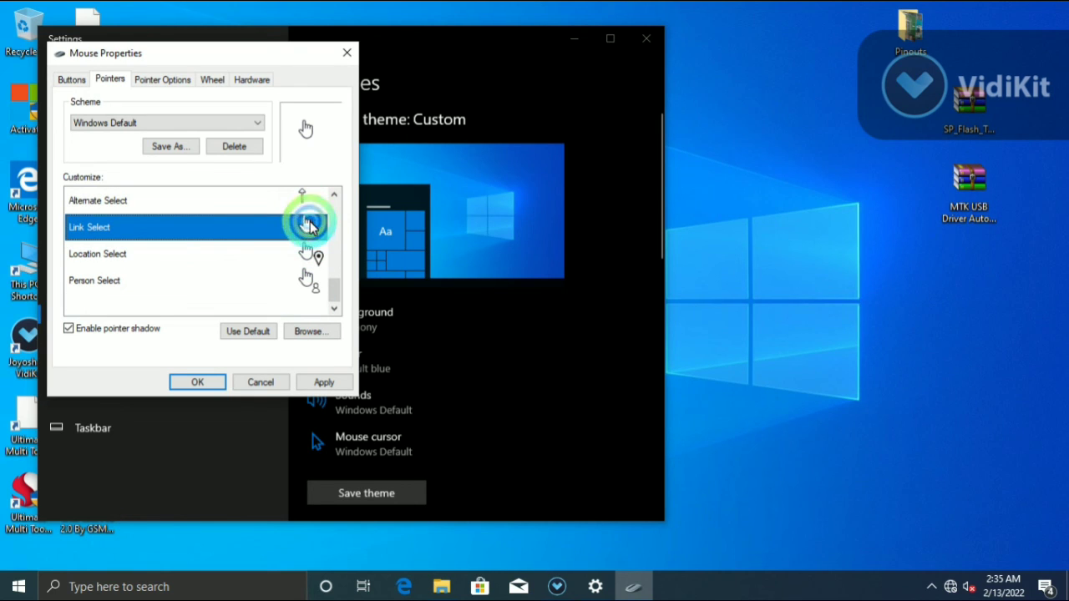
left_click(180, 81)
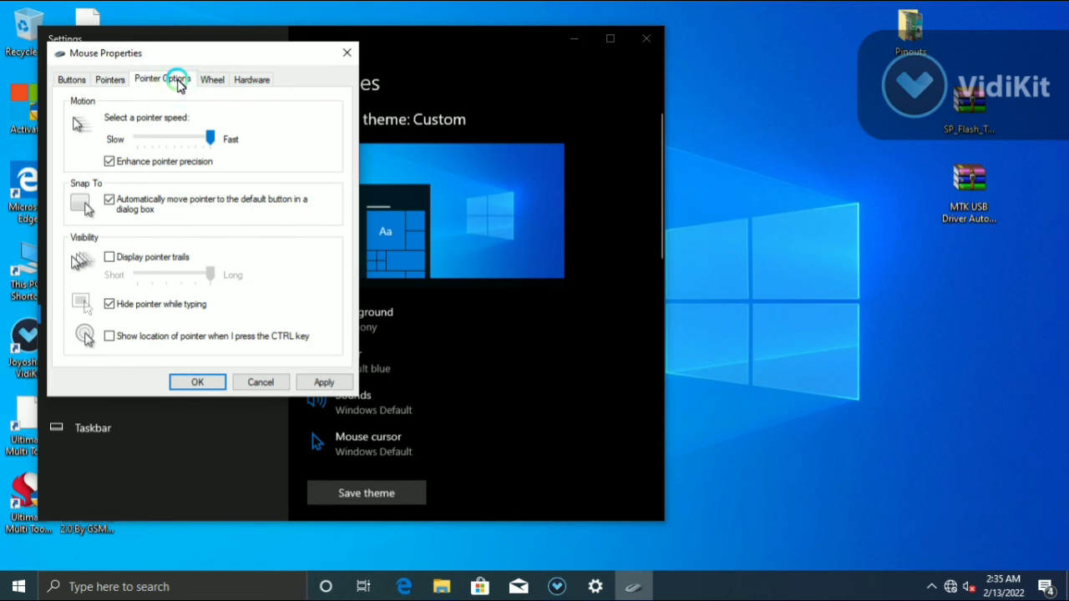
left_click(121, 78)
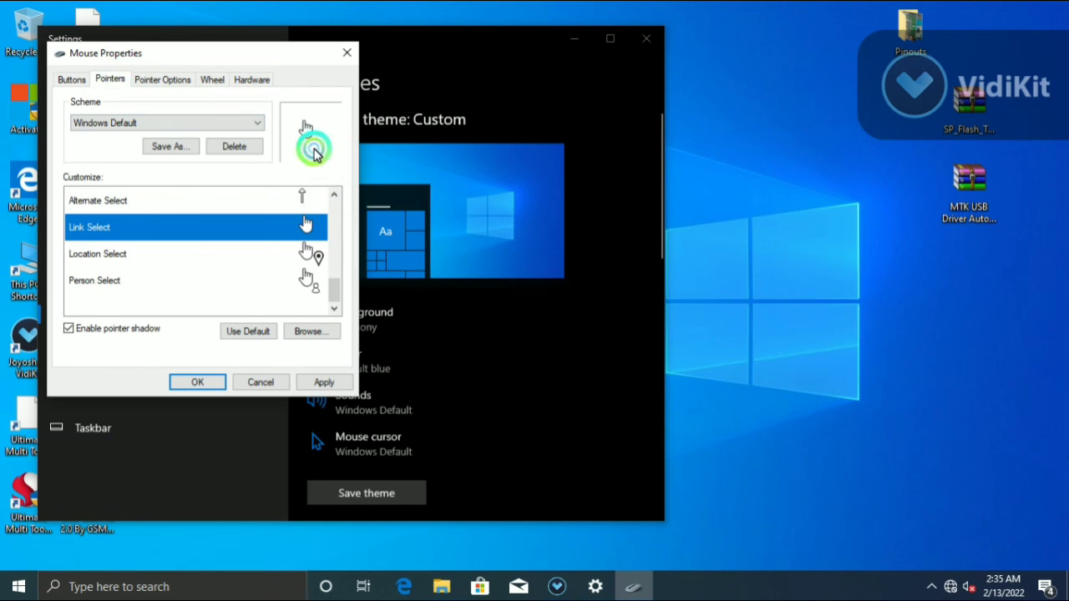
- Save the cursor scheme as Windows Default, apply the mouse settings and close Mouse Properties
left_click(168, 144)
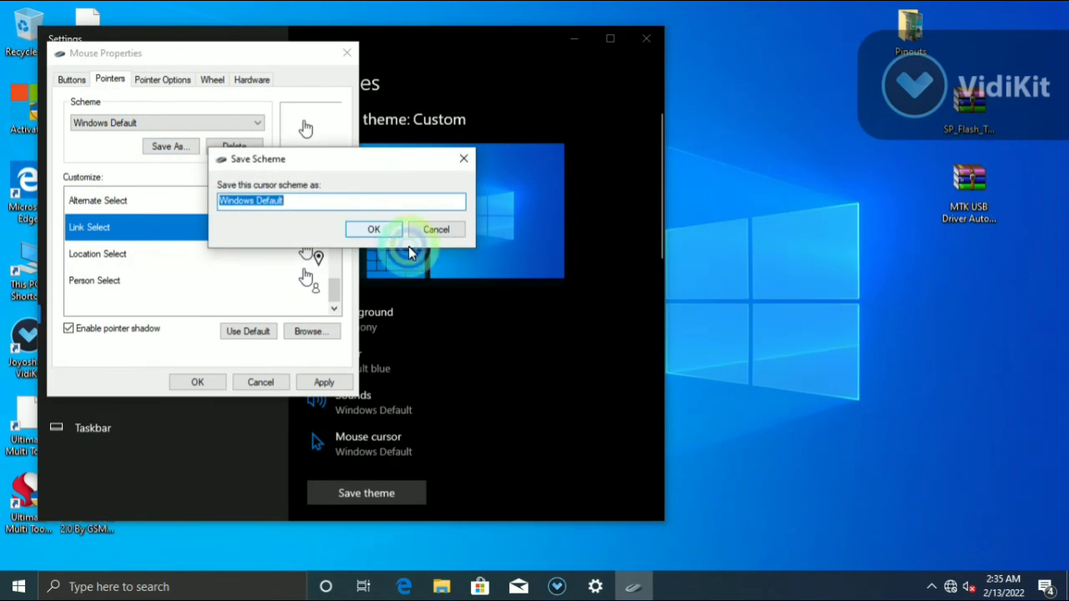
left_click(376, 228)
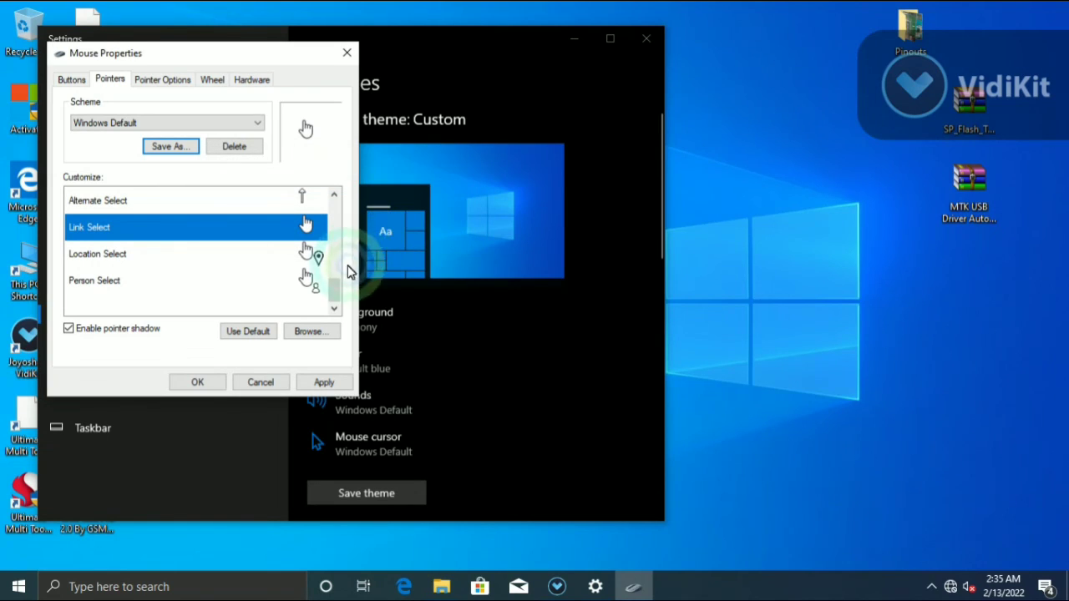
left_click(308, 332)
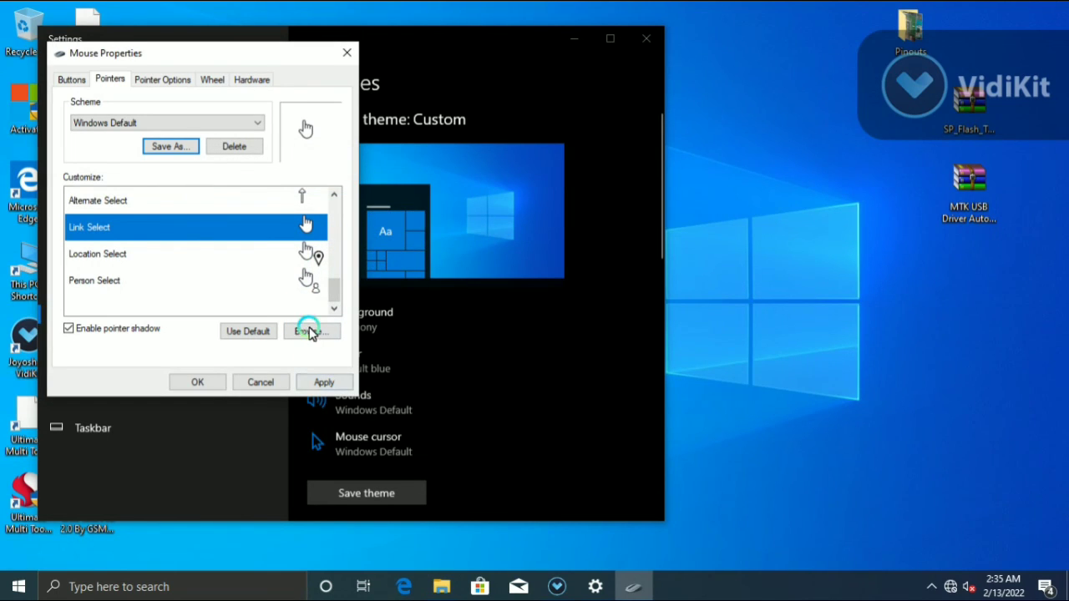
left_click(254, 344)
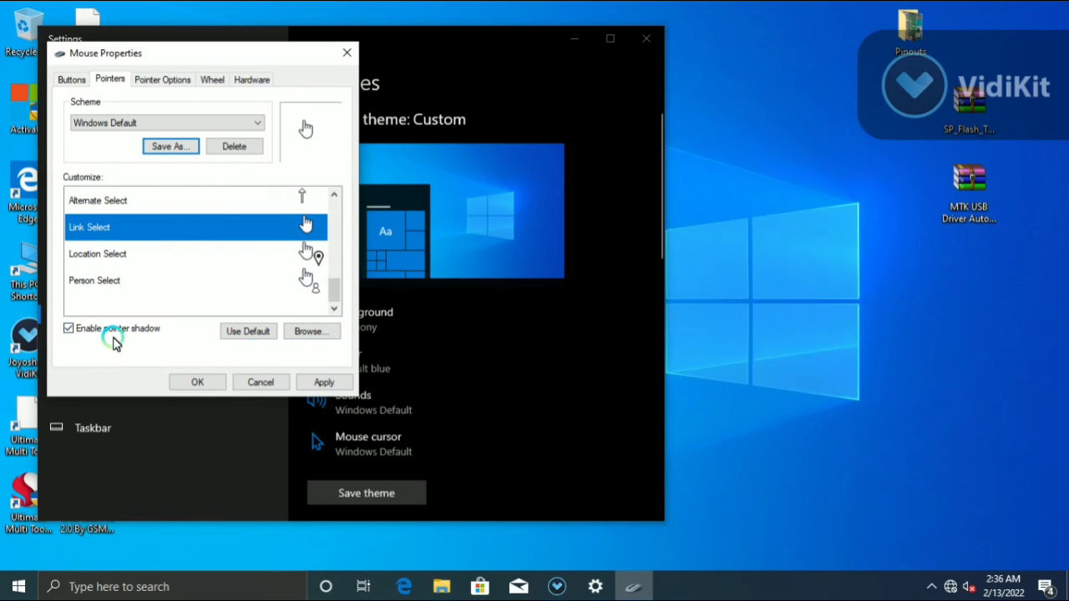
left_click(333, 383)
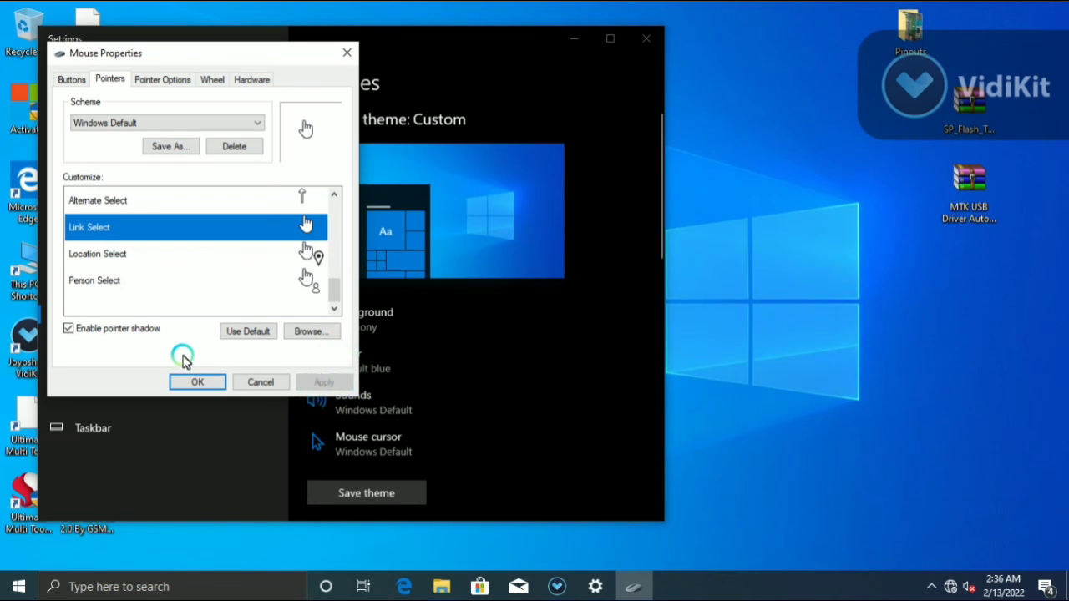
left_click(192, 385)
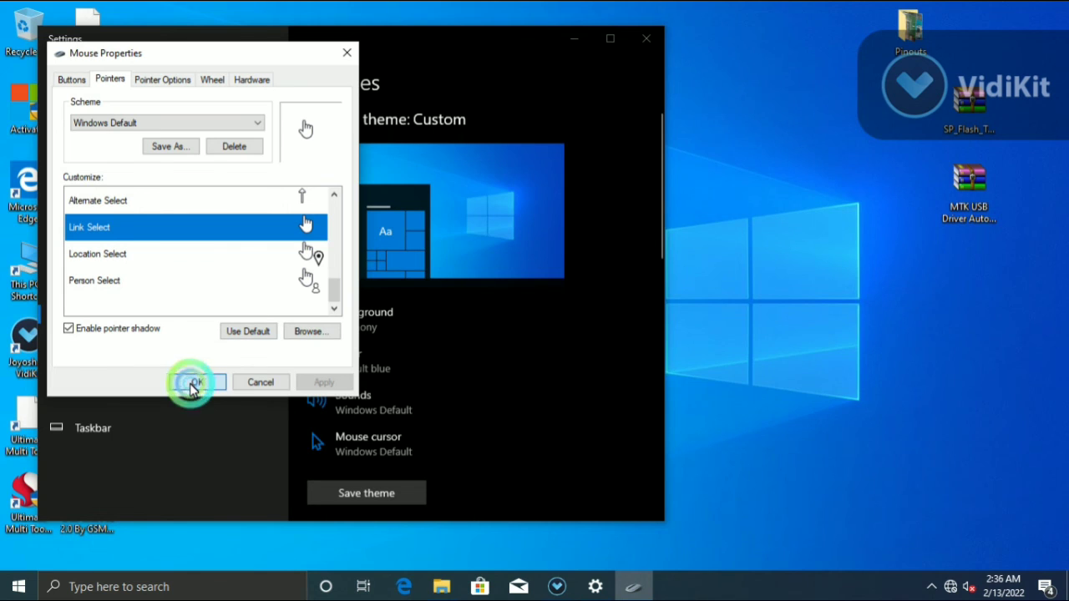
- Refresh the desktop several times to test the applied mouse settings
right_click(745, 75)
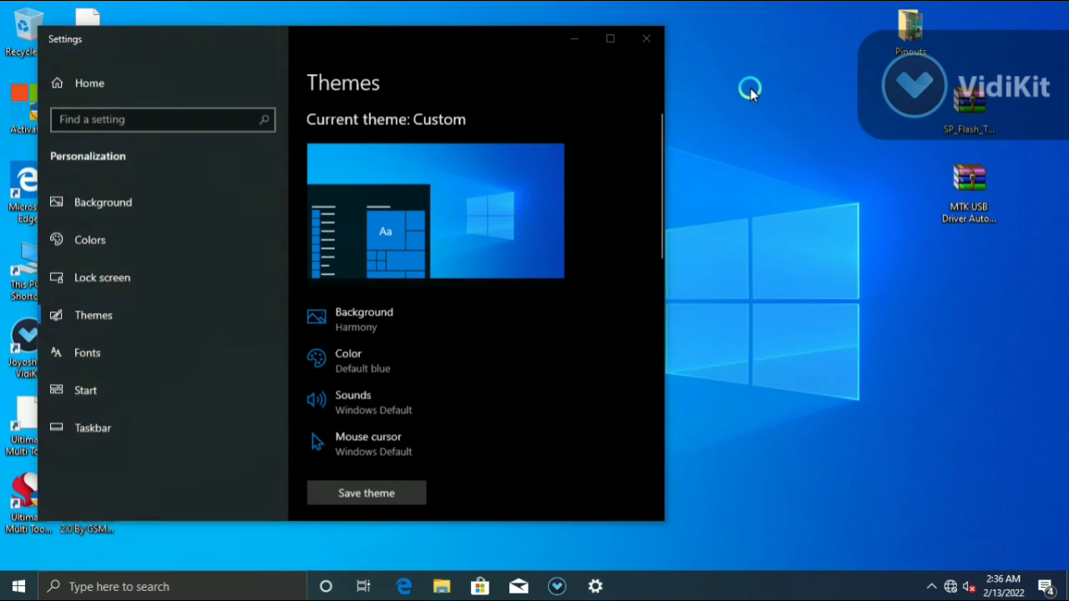
left_click(785, 121)
right_click(787, 98)
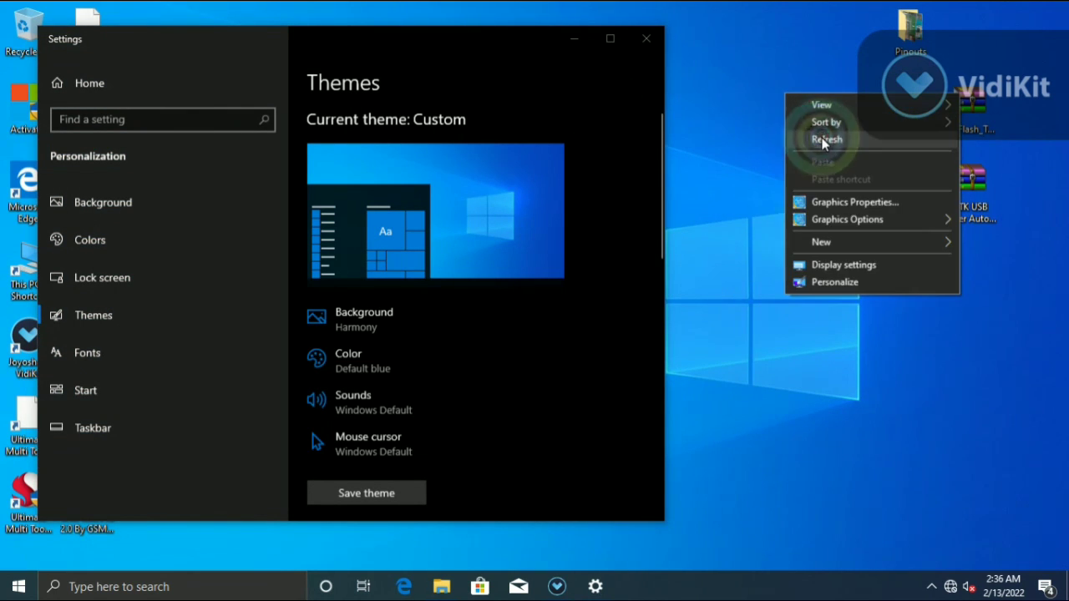
left_click(810, 138)
right_click(768, 76)
left_click(809, 120)
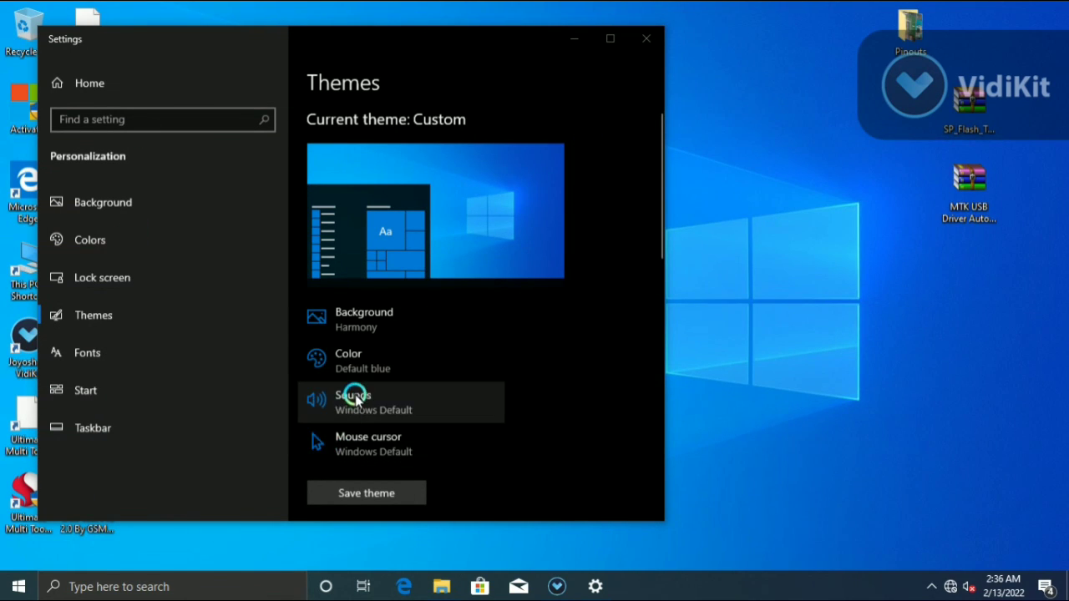
- Open the naming prompt for saving the current theme, dismiss it without saving, and refresh the desktop twice
left_click(354, 487)
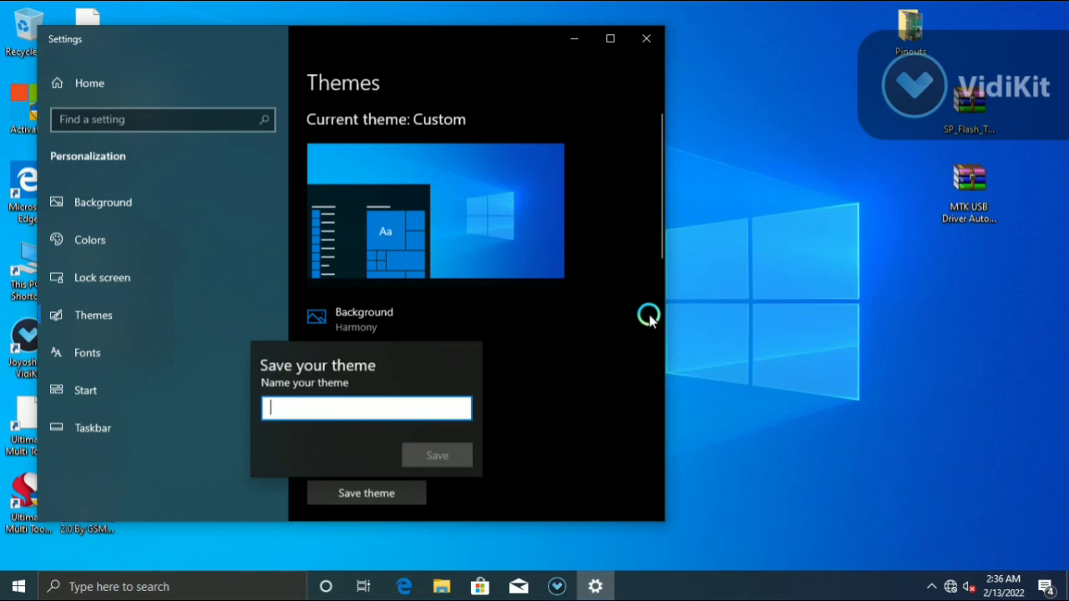
right_click(764, 275)
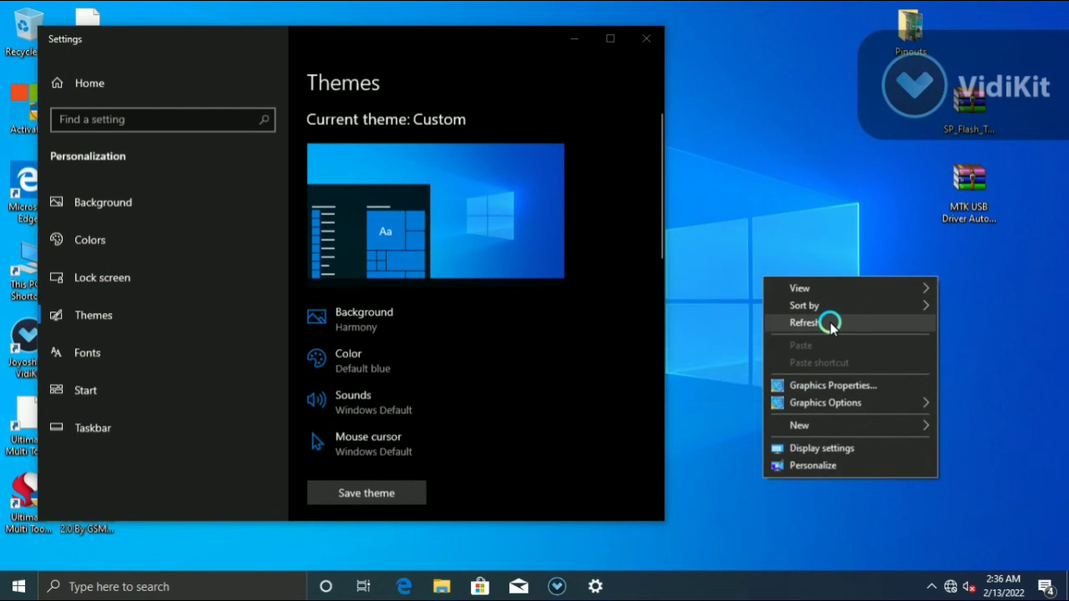
left_click(830, 326)
right_click(802, 282)
mouse_move(829, 294)
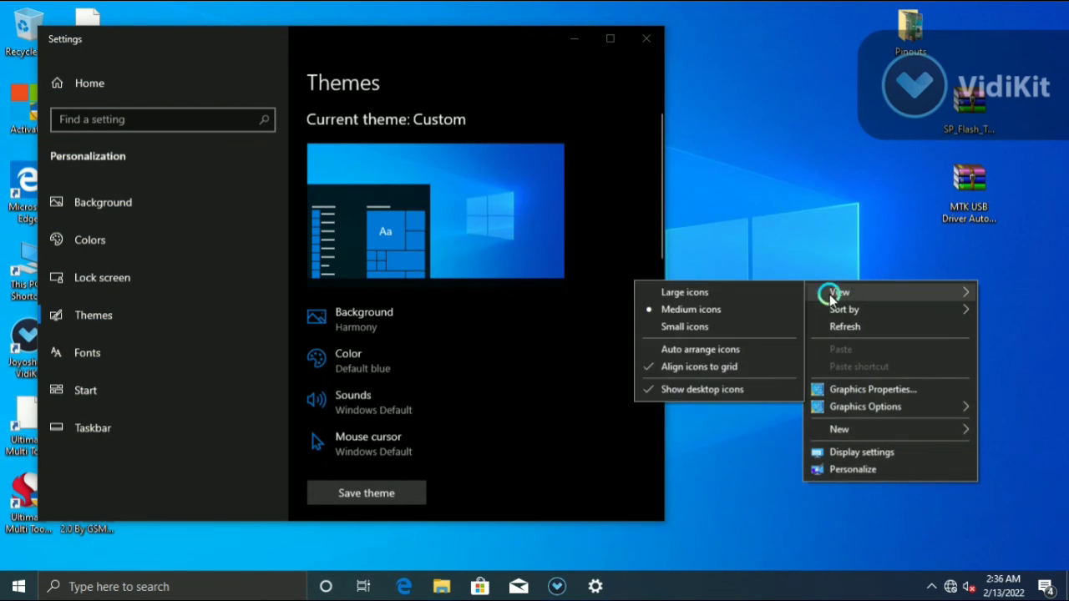
left_click(844, 326)
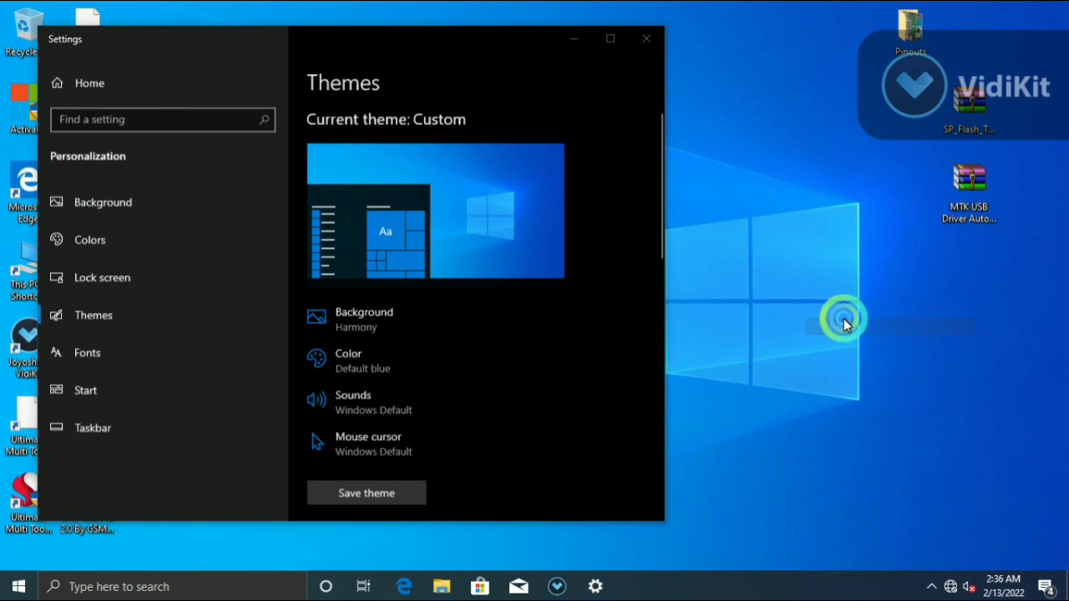
- Close the Settings window and bring up the screen recorder's floating control bar
left_click(653, 39)
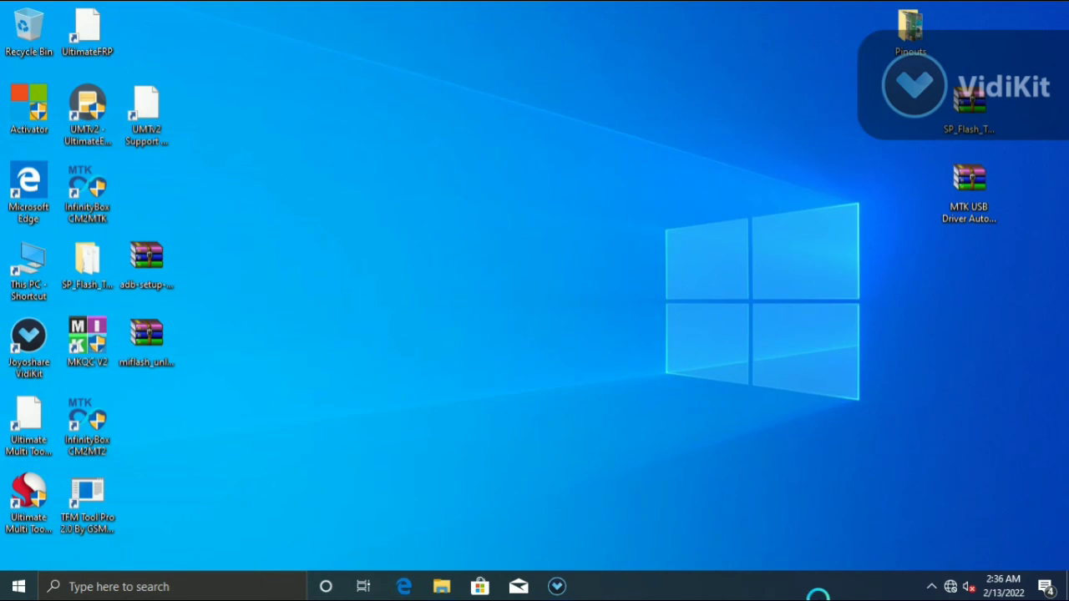
left_click(931, 587)
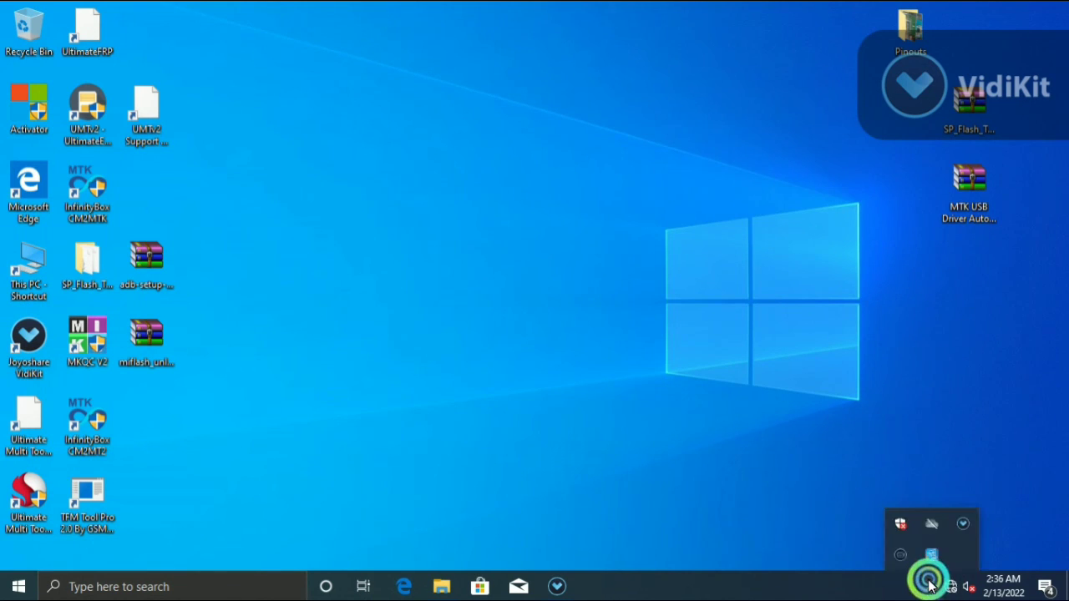
left_click(894, 553)
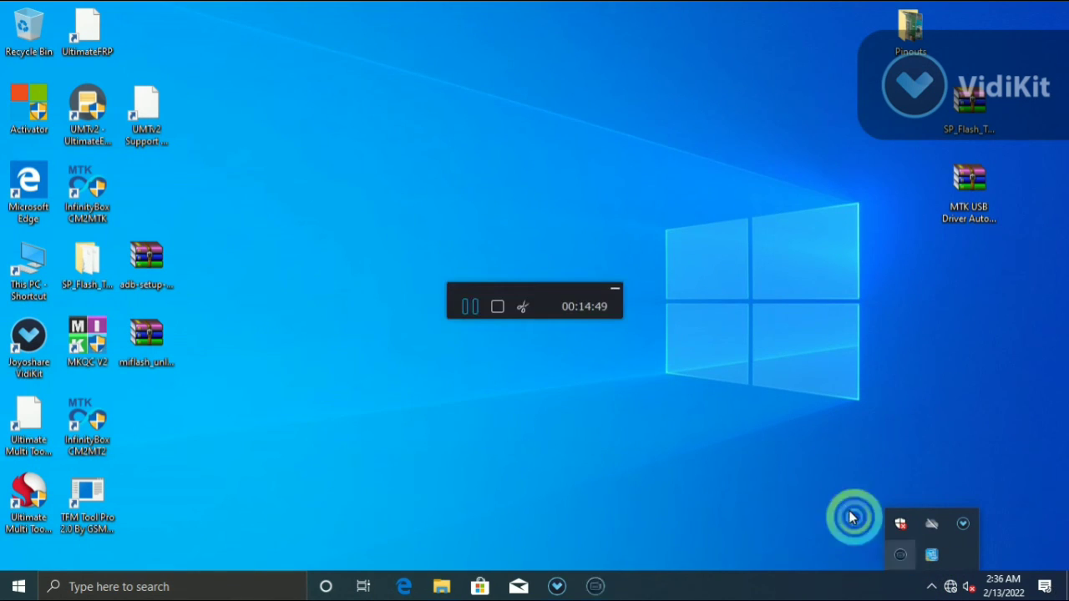